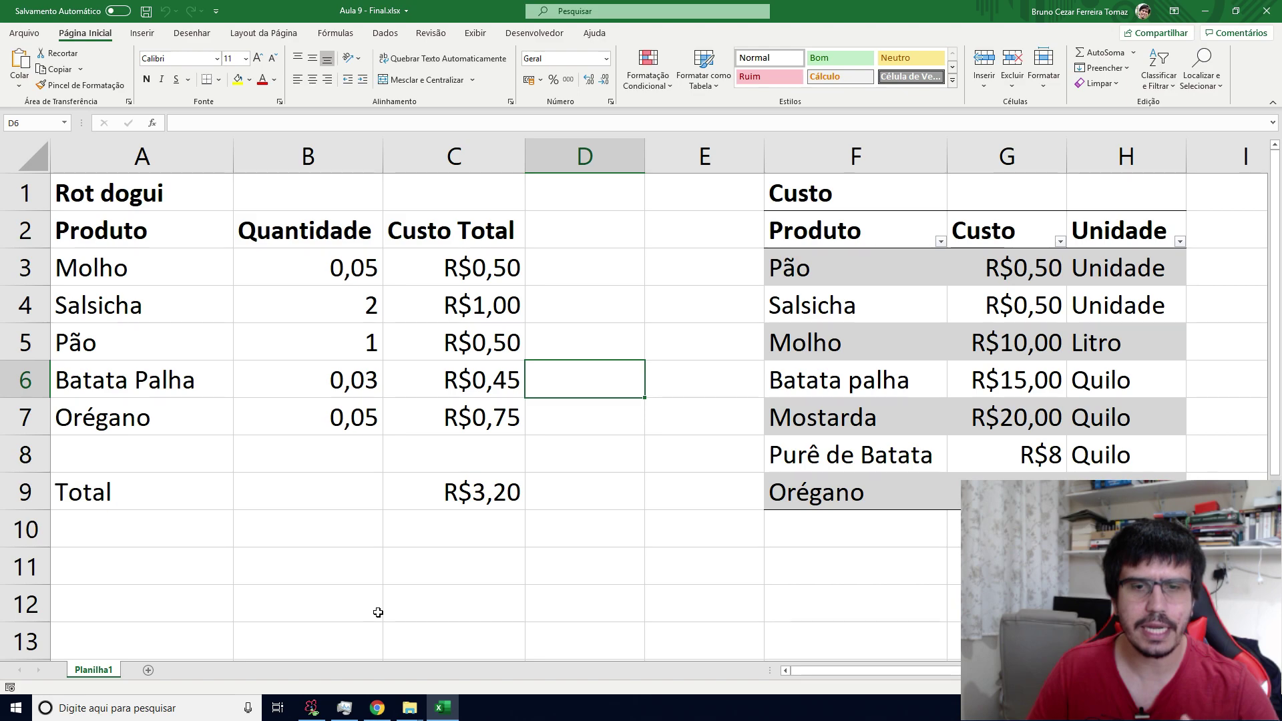
key("Up")
key("Up")
key("Up")
key("Left")
key("Left")
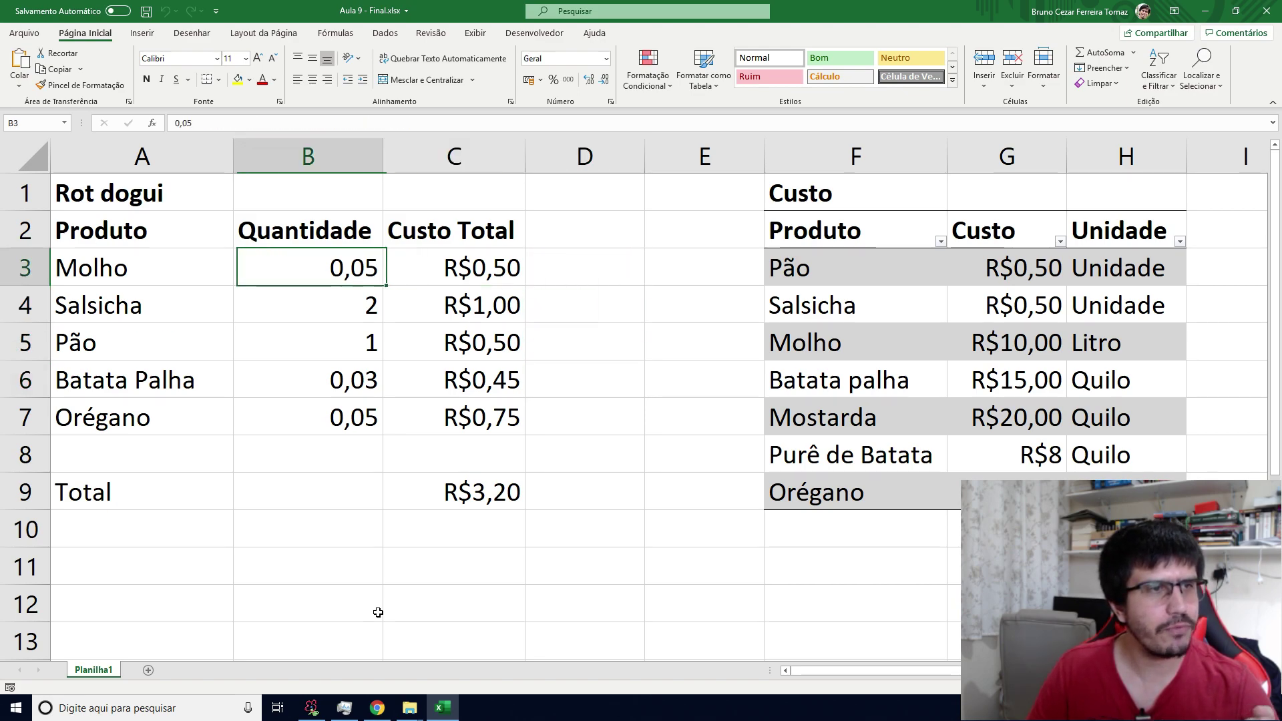
key("Left")
key("Up")
key("Up")
key("Down")
key("Right")
key("Left")
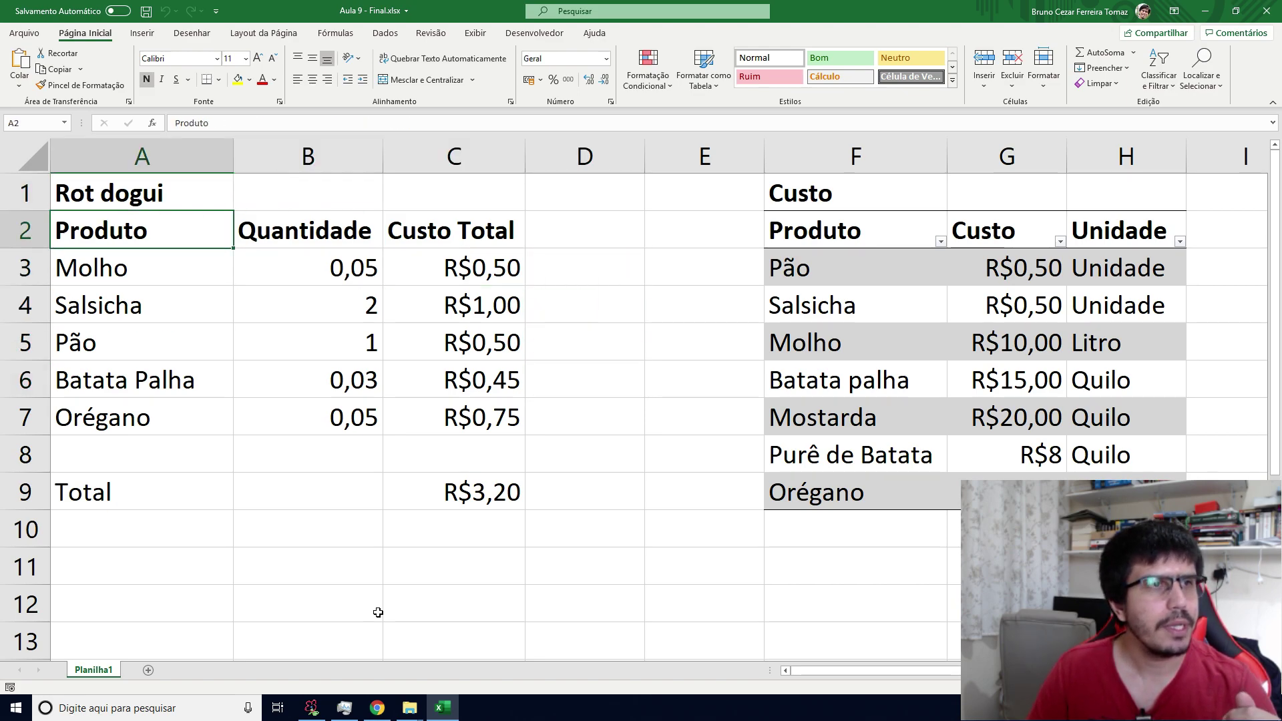
key("Up")
key("Down")
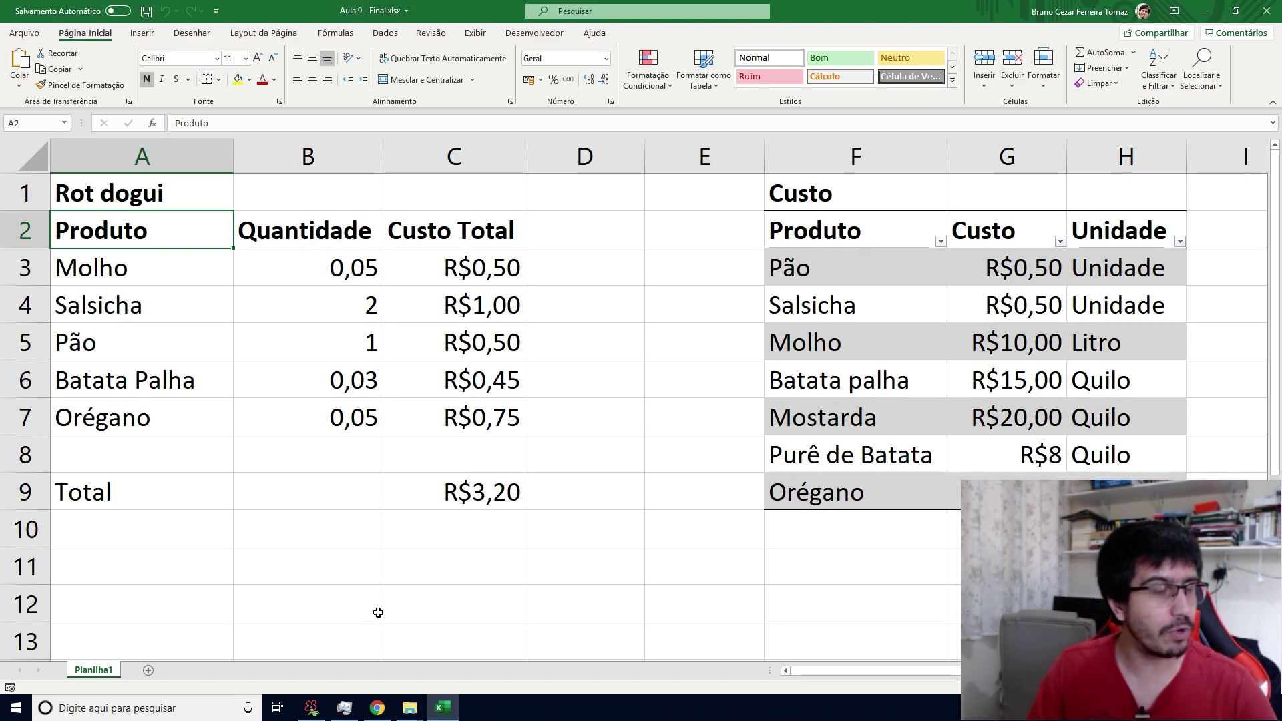
Clear the contents of the old Rot dogui cost table in A1:C10.
left_click_drag(498, 535, 96, 190)
key("Delete")
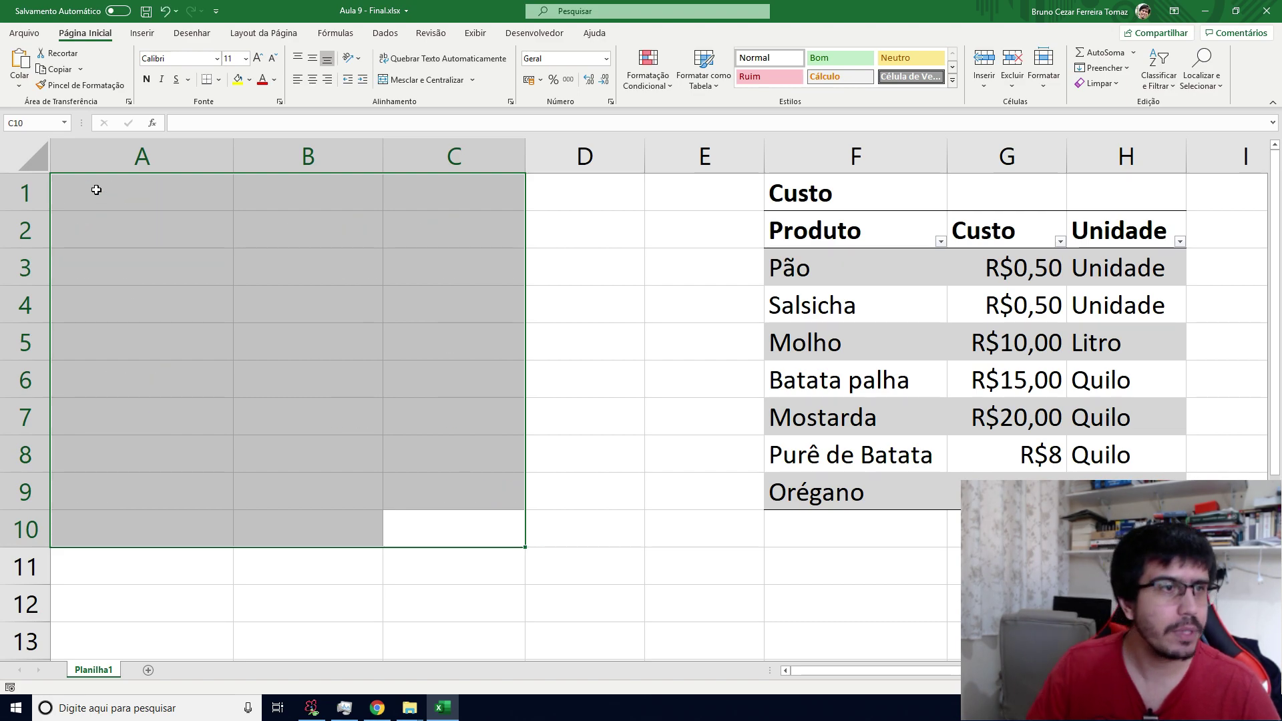
left_click(97, 190)
left_click(138, 224)
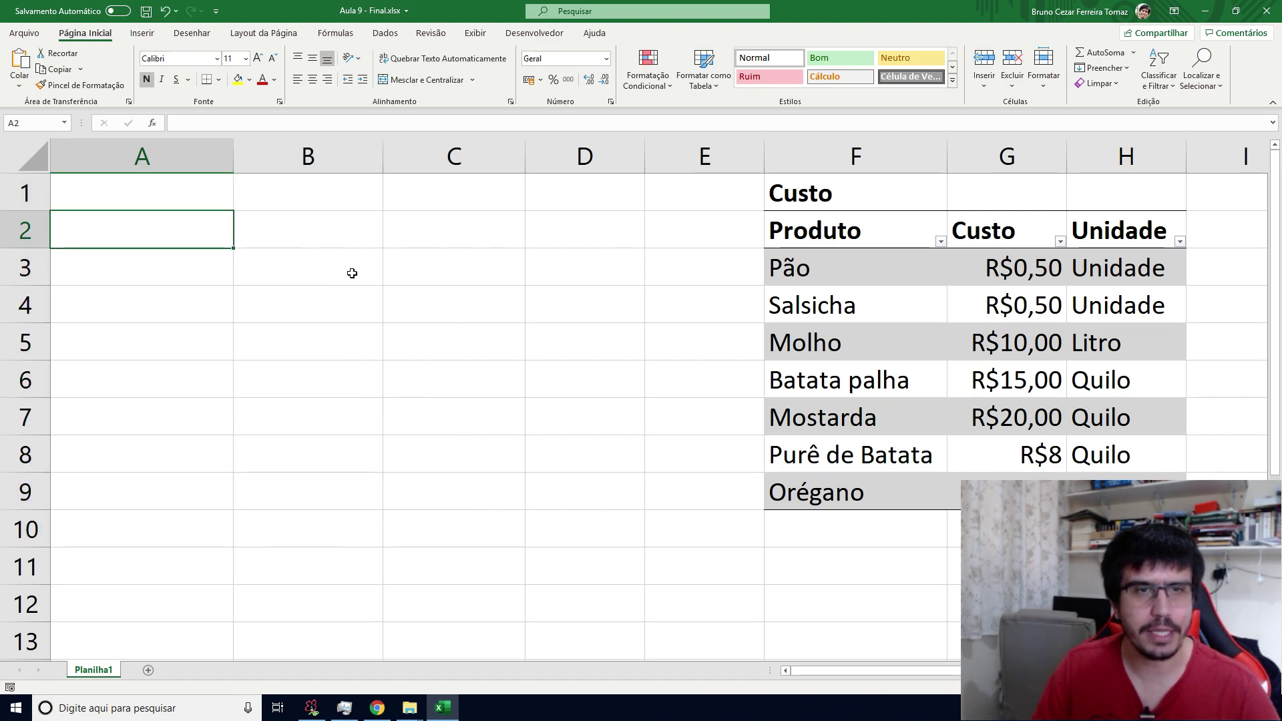
Insert a blank column before column E to move the Custo price table further from the cleared area.
right_click(736, 164)
left_click(757, 273)
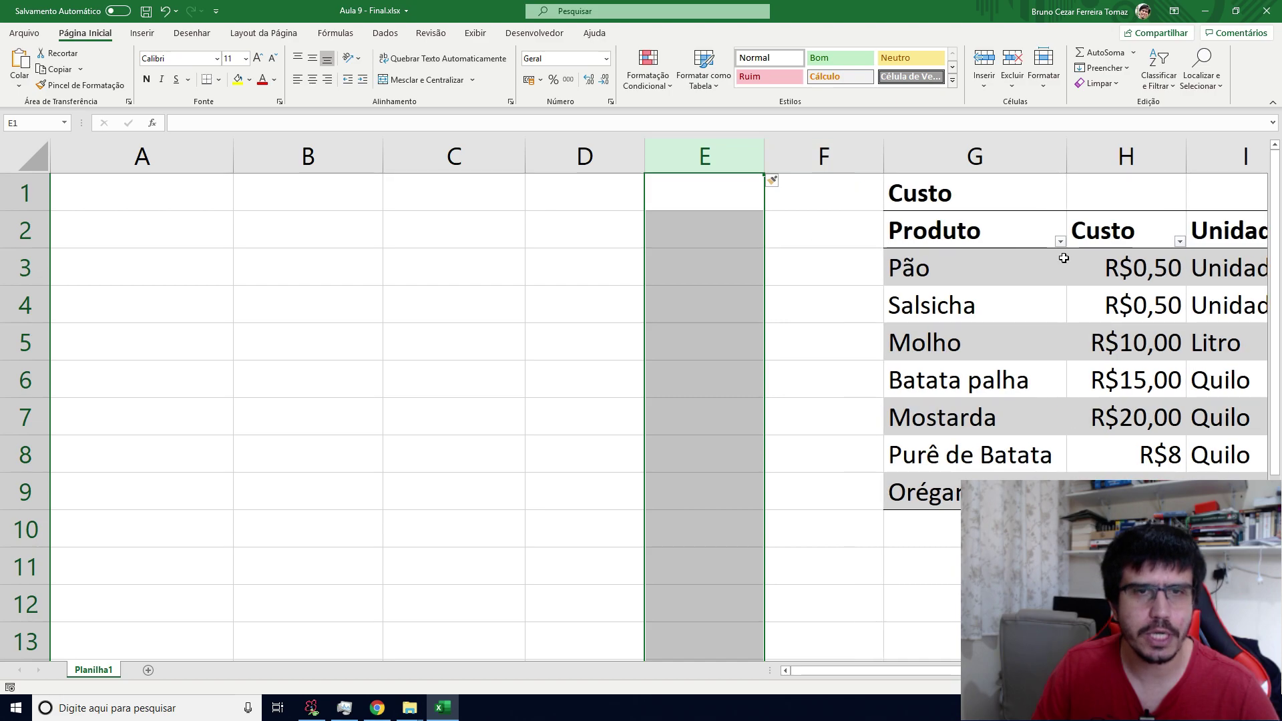
left_click(464, 229)
Enter the column headings Produto Final, Ingrediente and Quantidade in cells A2 to C2.
left_click(137, 218)
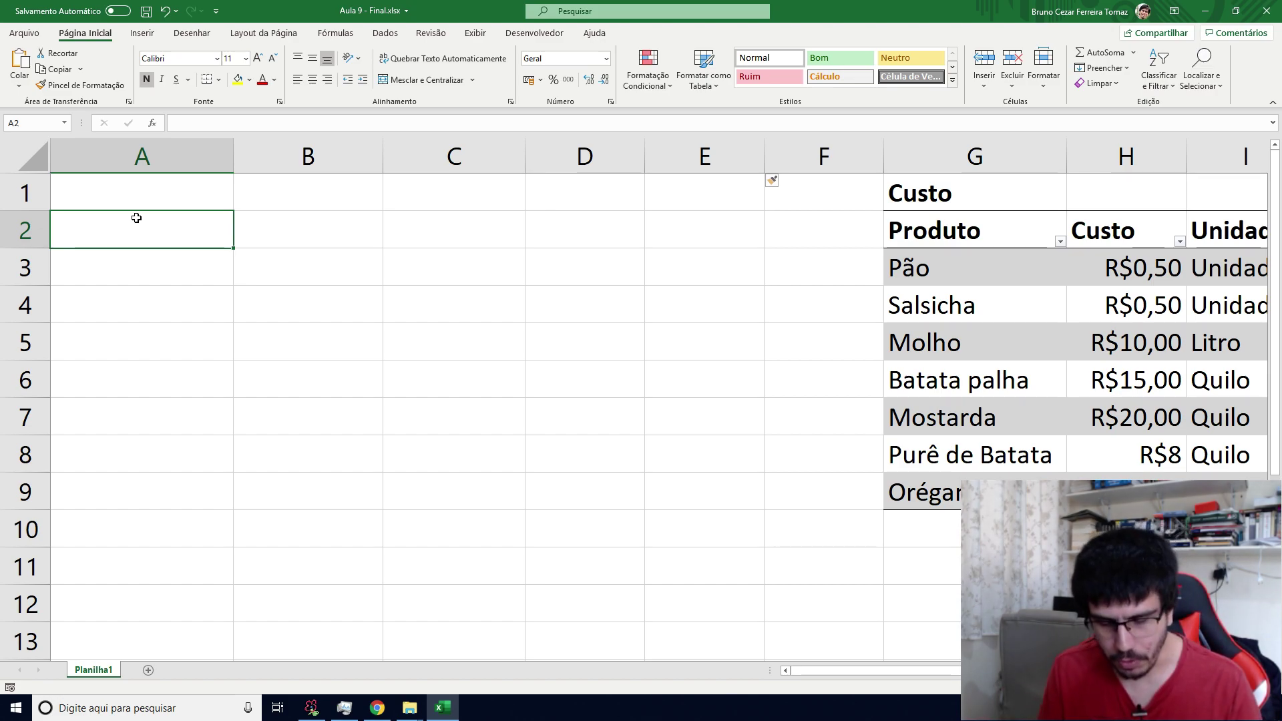
type("Produto")
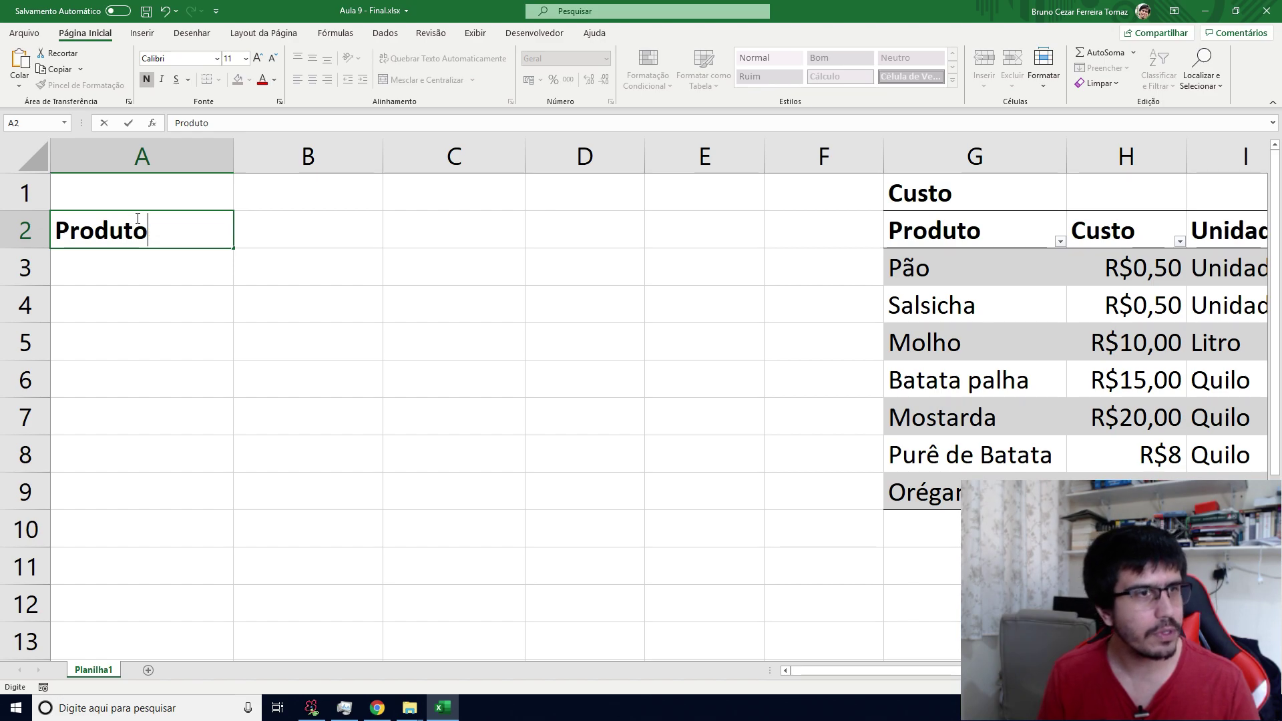
type(" Final")
key("Tab")
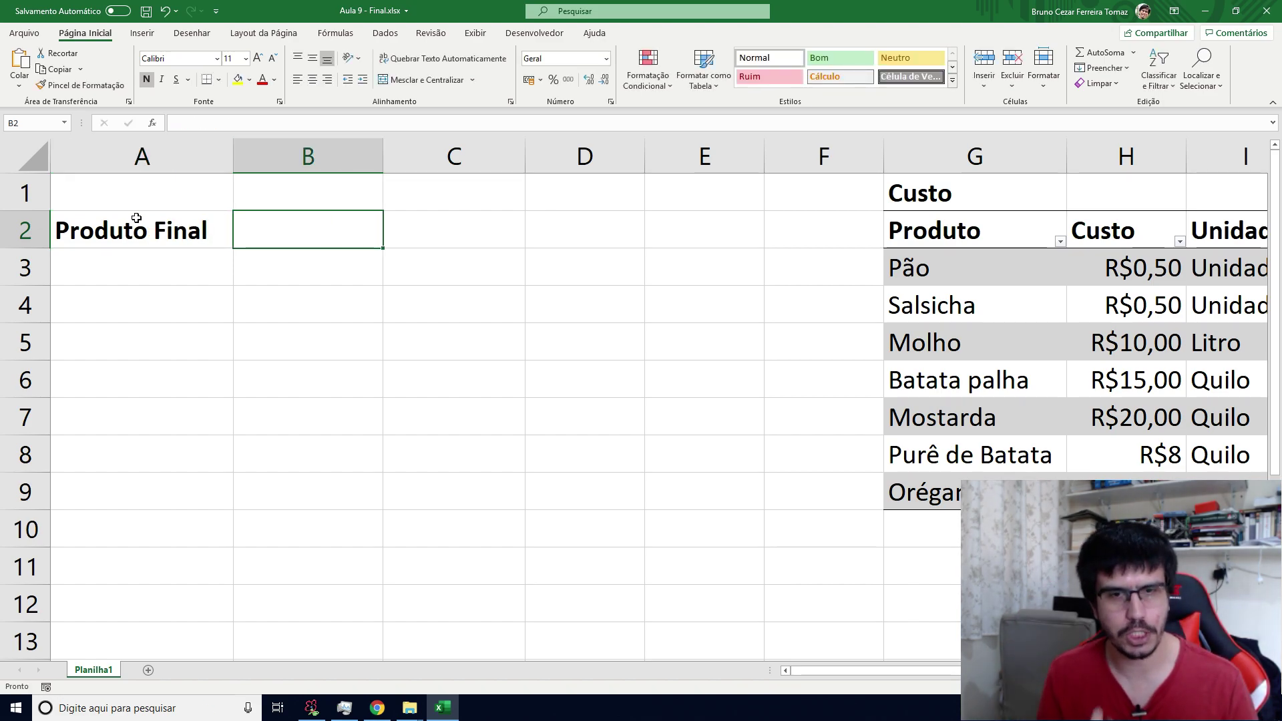
type("Ingrediente")
key("Tab")
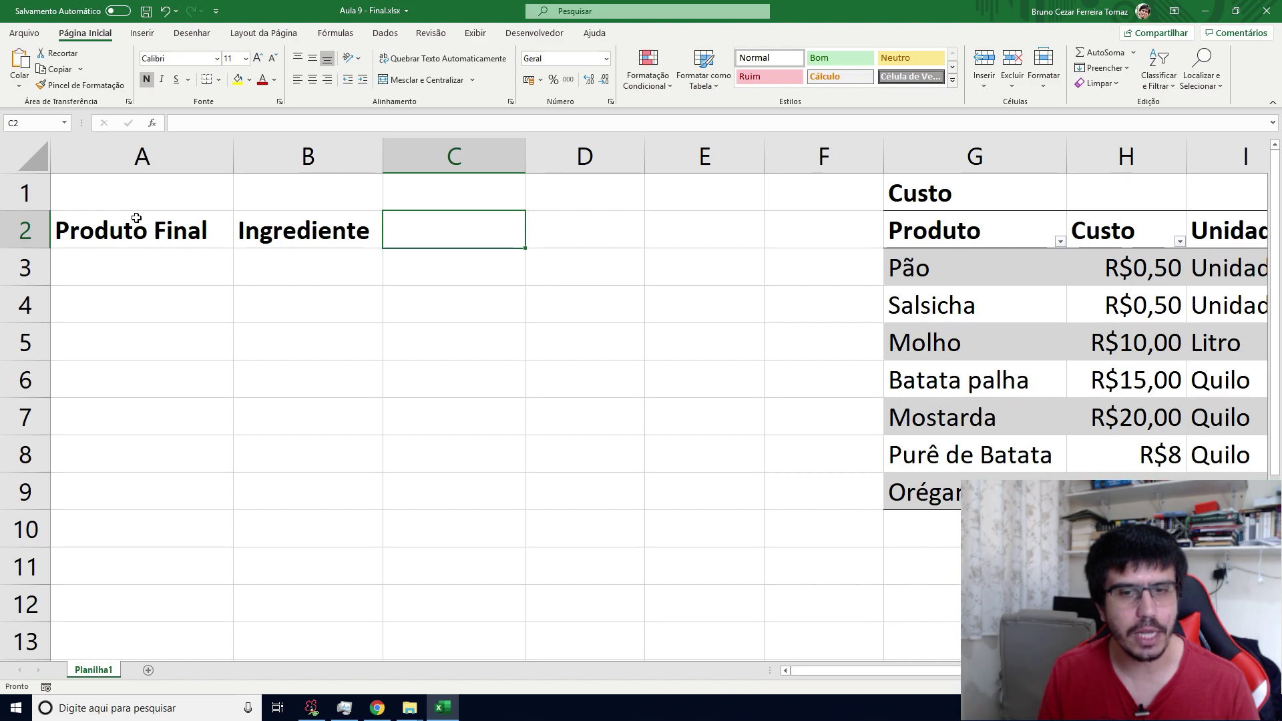
type("Quantidade")
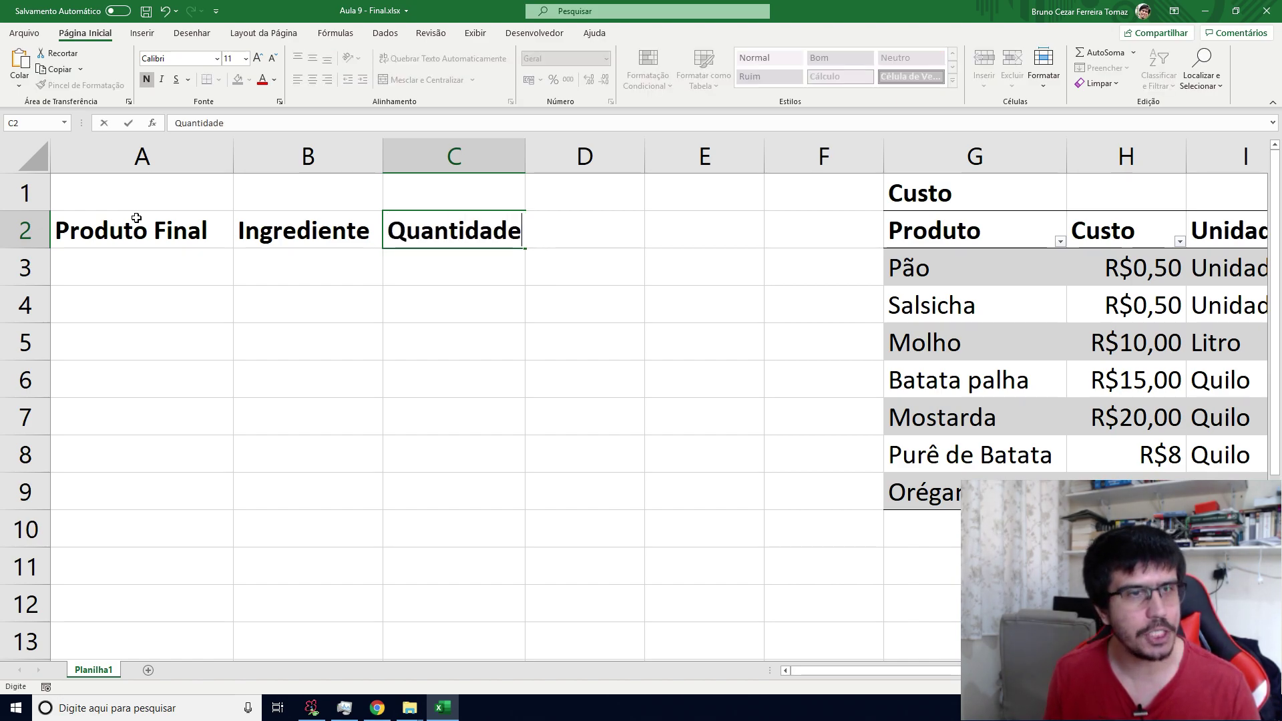
key("Tab")
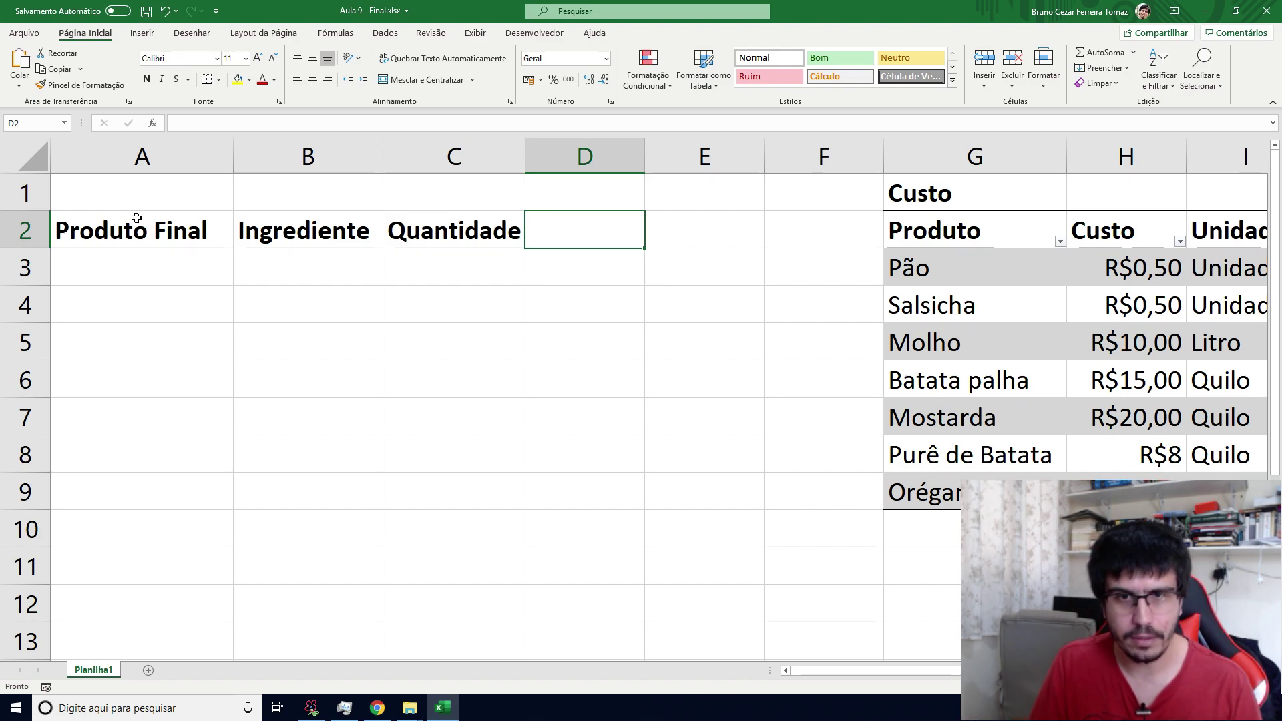
Enter Preço as the column heading in cell D2.
type("Preço")
key("Return")
key("Up")
key("Down")
key("Up")
Enter the heading Custo in cell D2 and the title "Custo final de cada produto" in cell A1.
type("Custo")
key("Return")
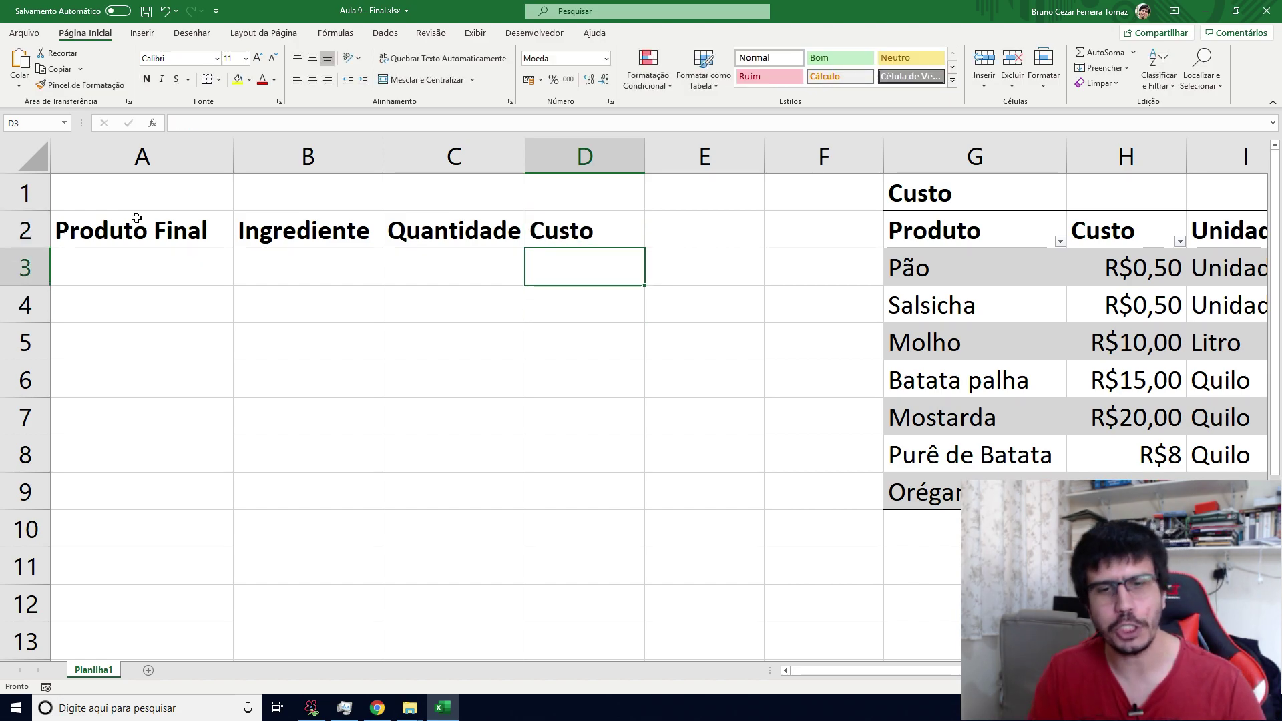
key("Up")
key("Up")
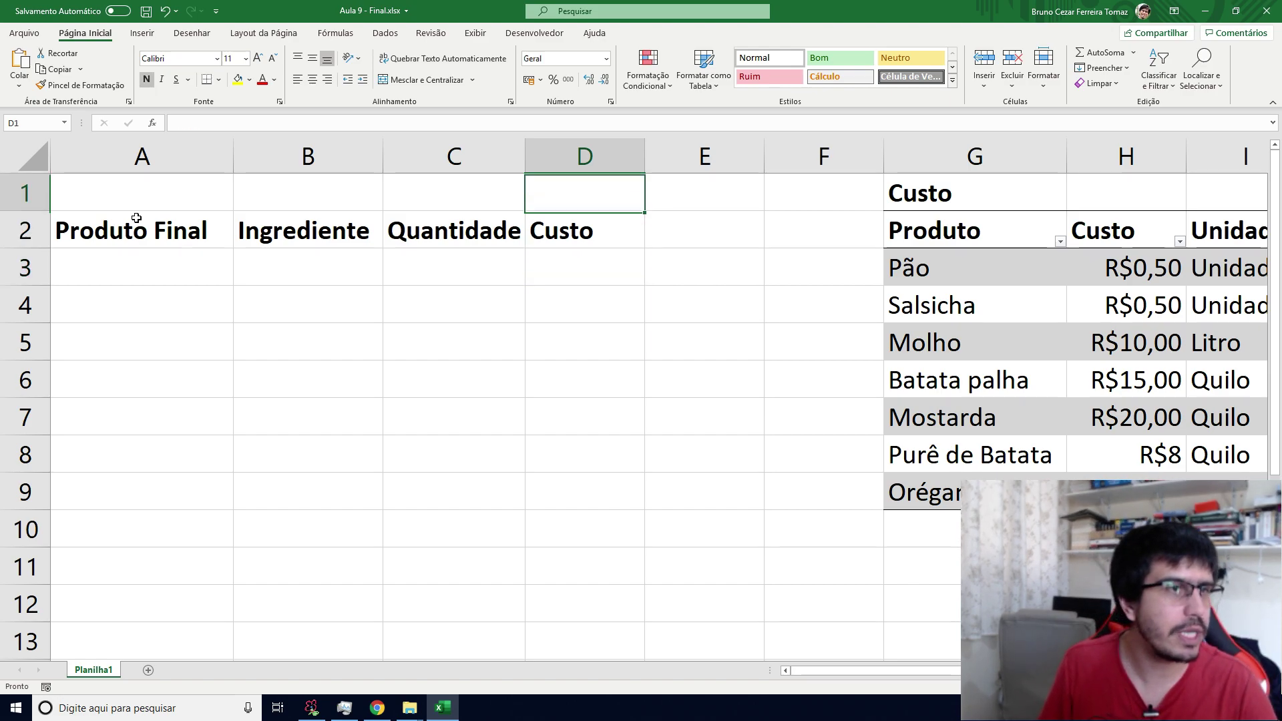
key("Left")
key("Left")
key("Left")
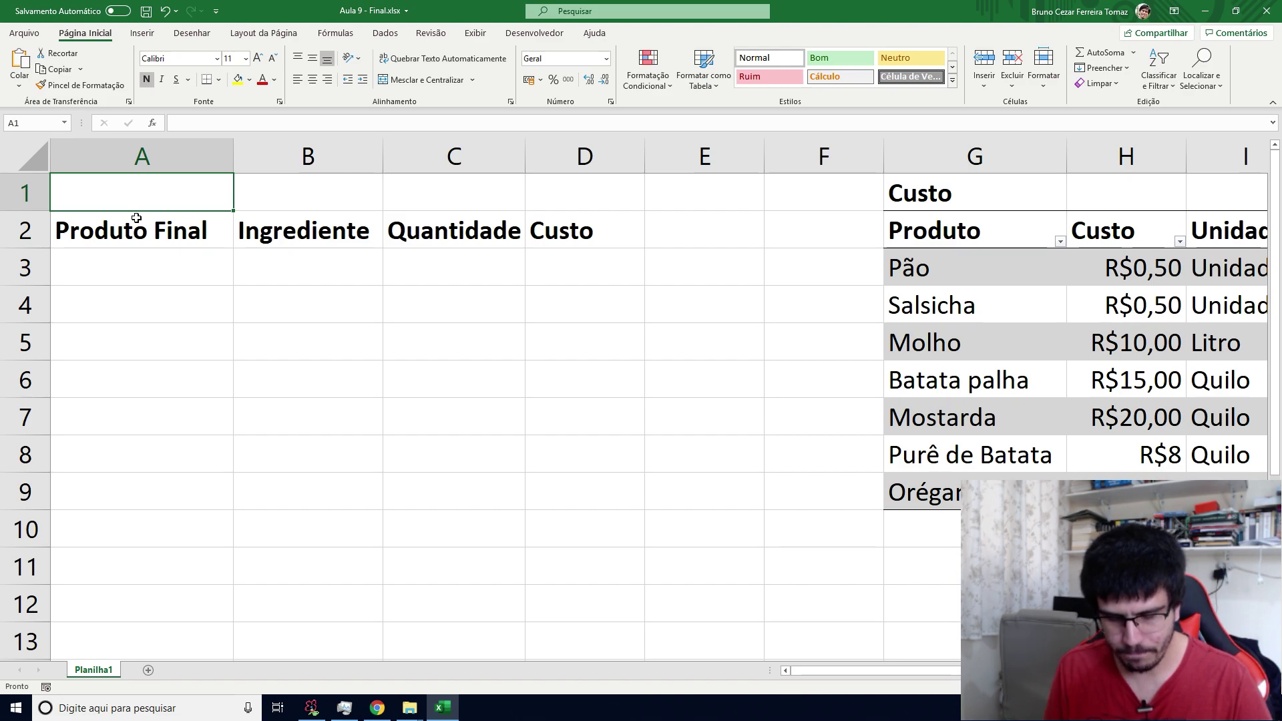
type("Custo final")
type("de cada produto")
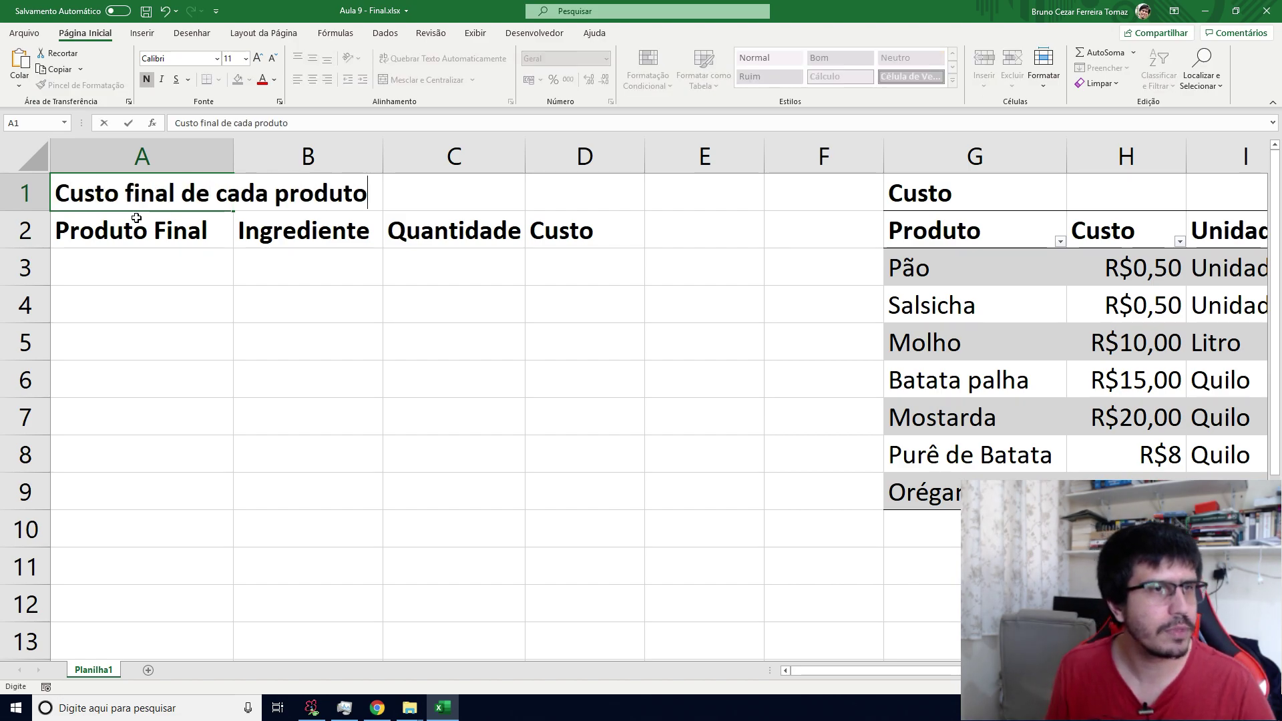
key("Return")
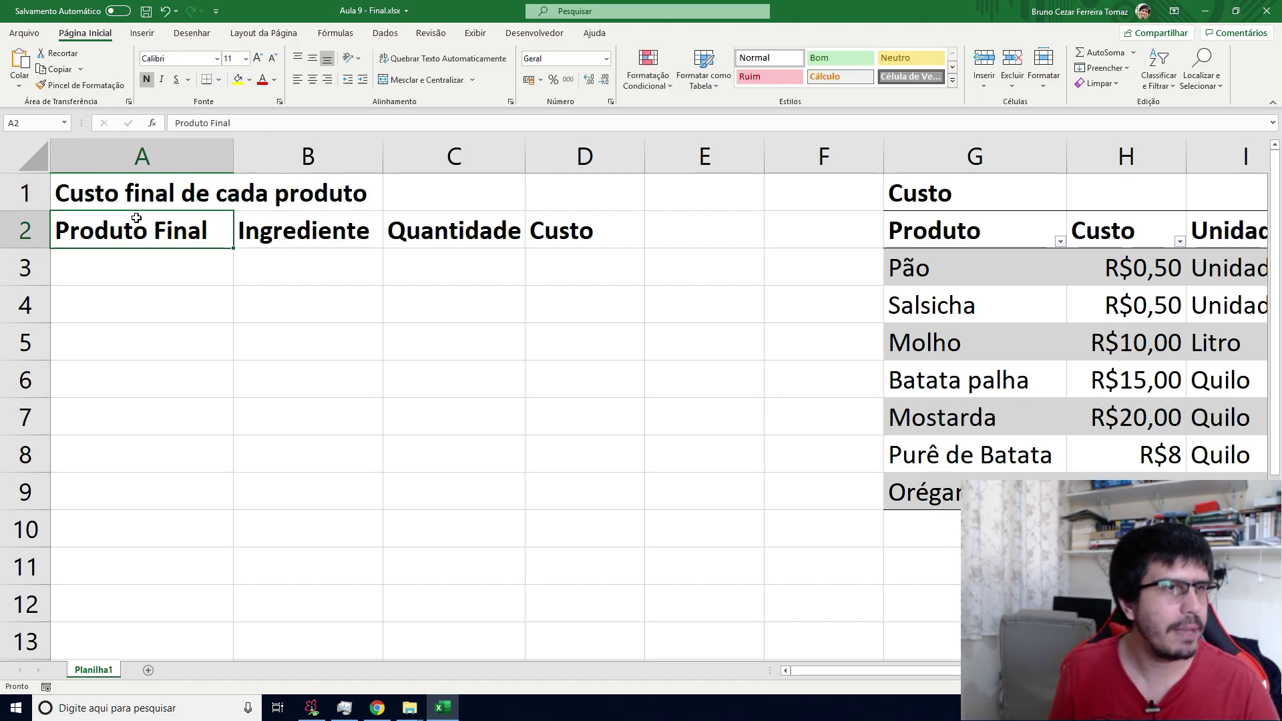
Move the four column headings from row 2 down to A3:D3, leaving a blank row under the title.
left_click_drag(137, 218, 555, 234)
key("ctrl+x")
left_click(143, 261)
key("ctrl+v")
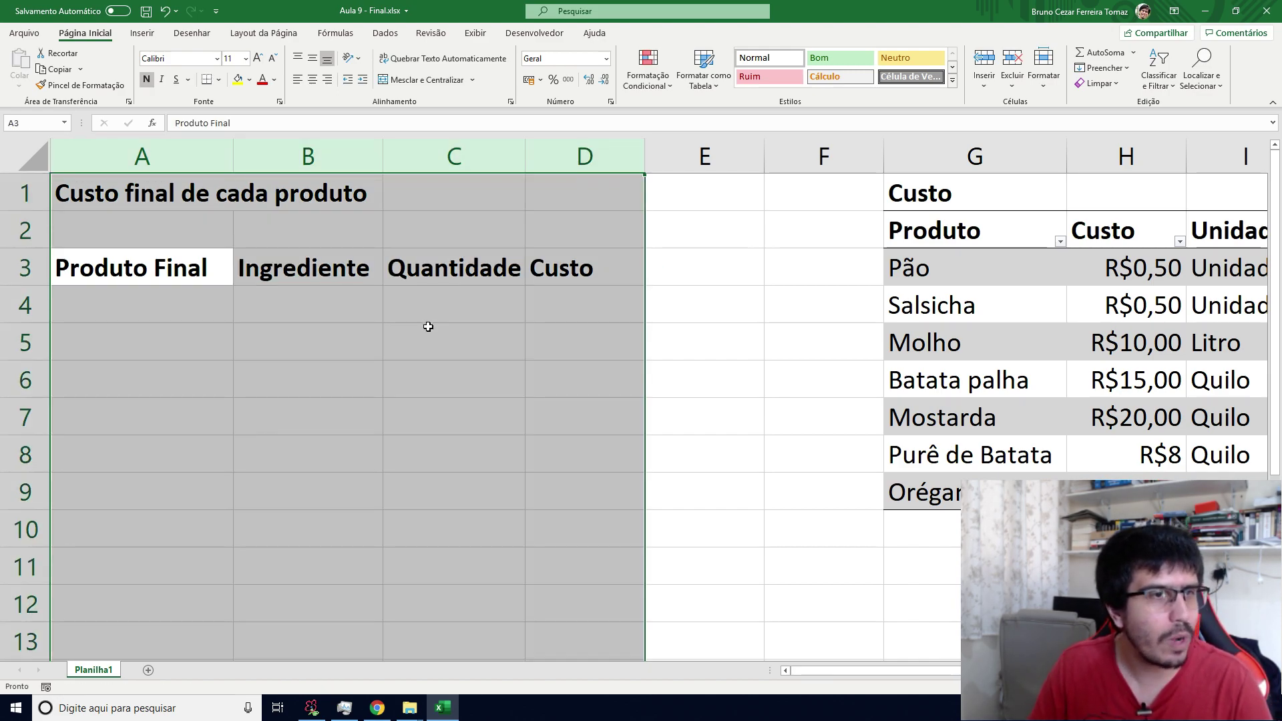
left_click(444, 309)
left_click(587, 359)
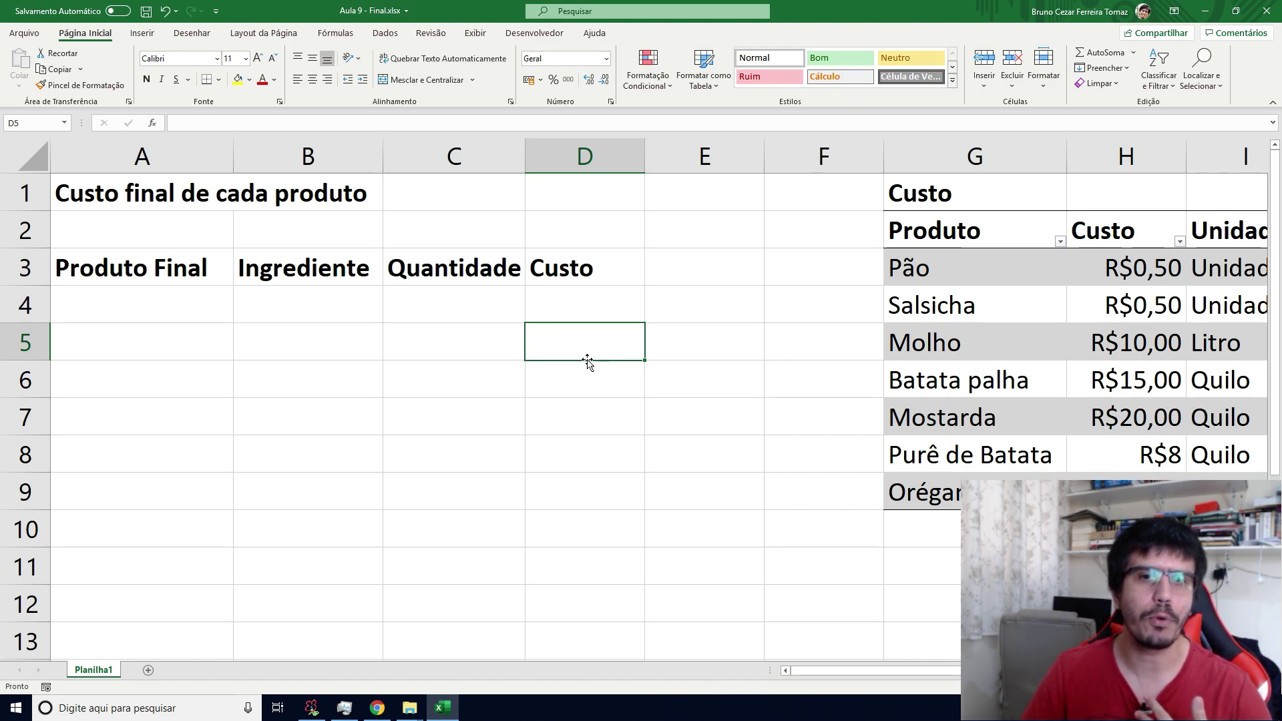
left_click(618, 302)
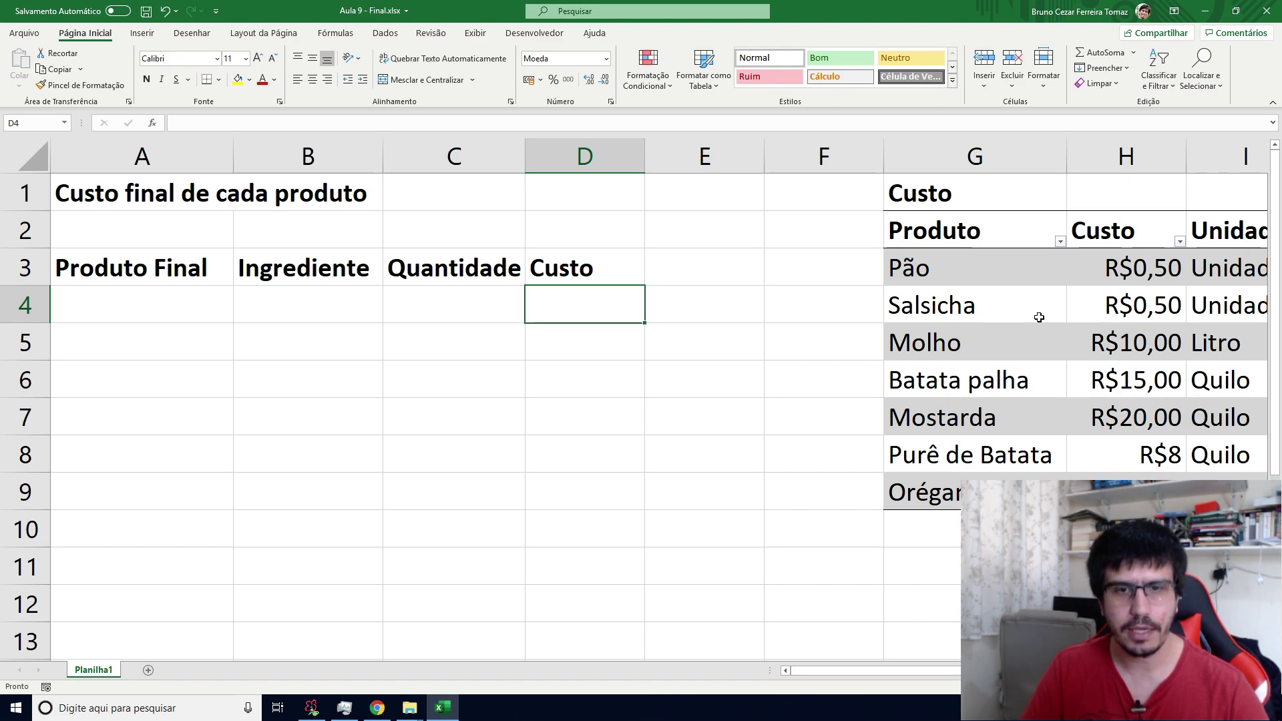
key("Left")
key("Left")
key("Left")
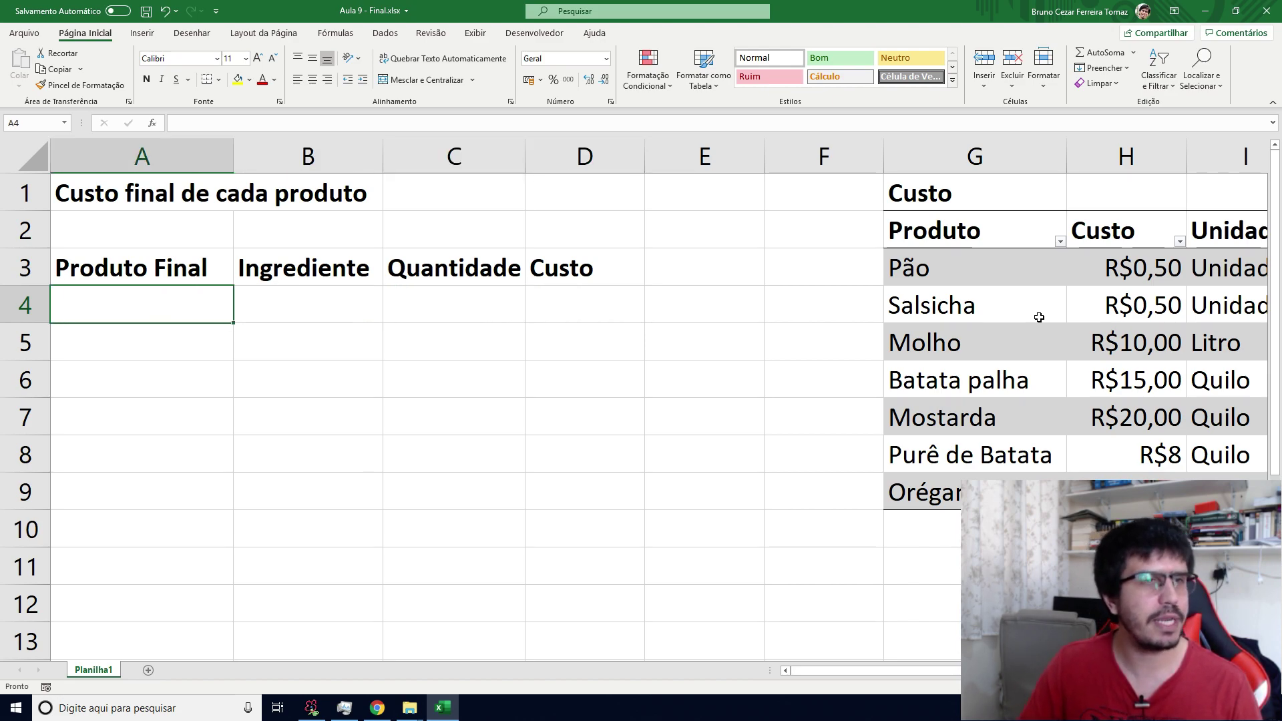
Format the heading range A3:D3 as a table with headers, using the first black-and-white light style.
left_click_drag(194, 260, 582, 282)
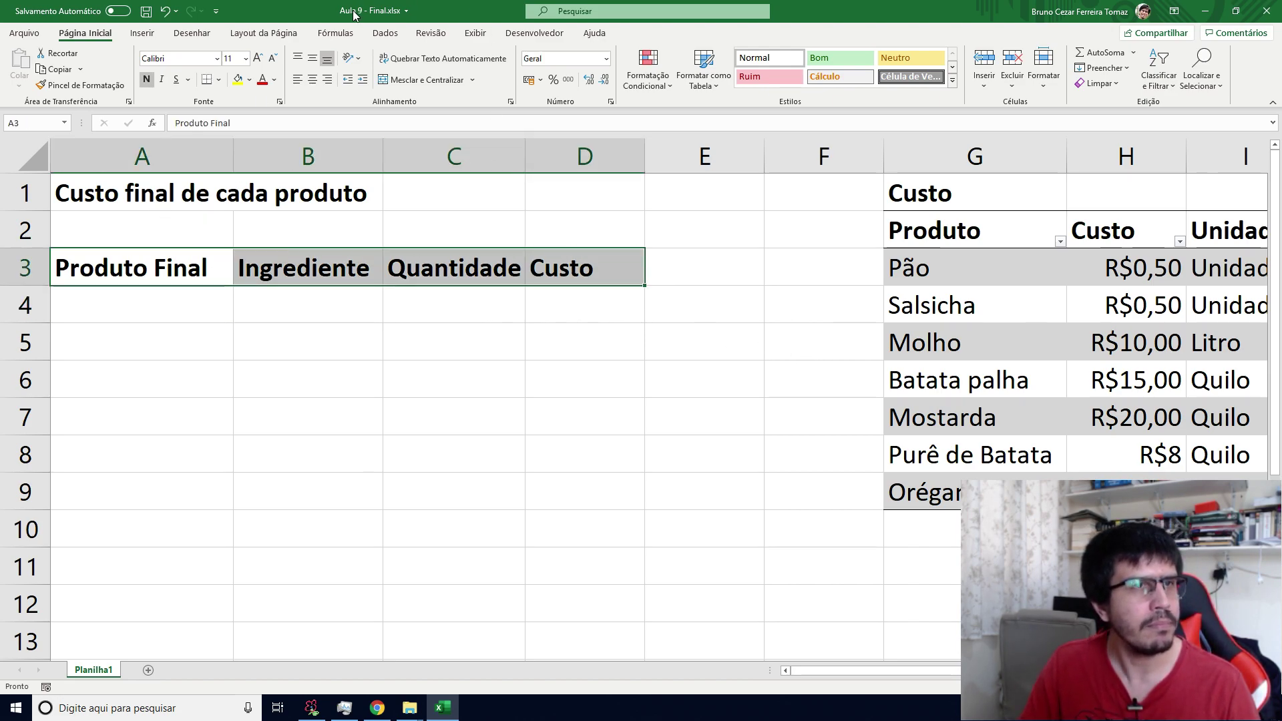
left_click(730, 86)
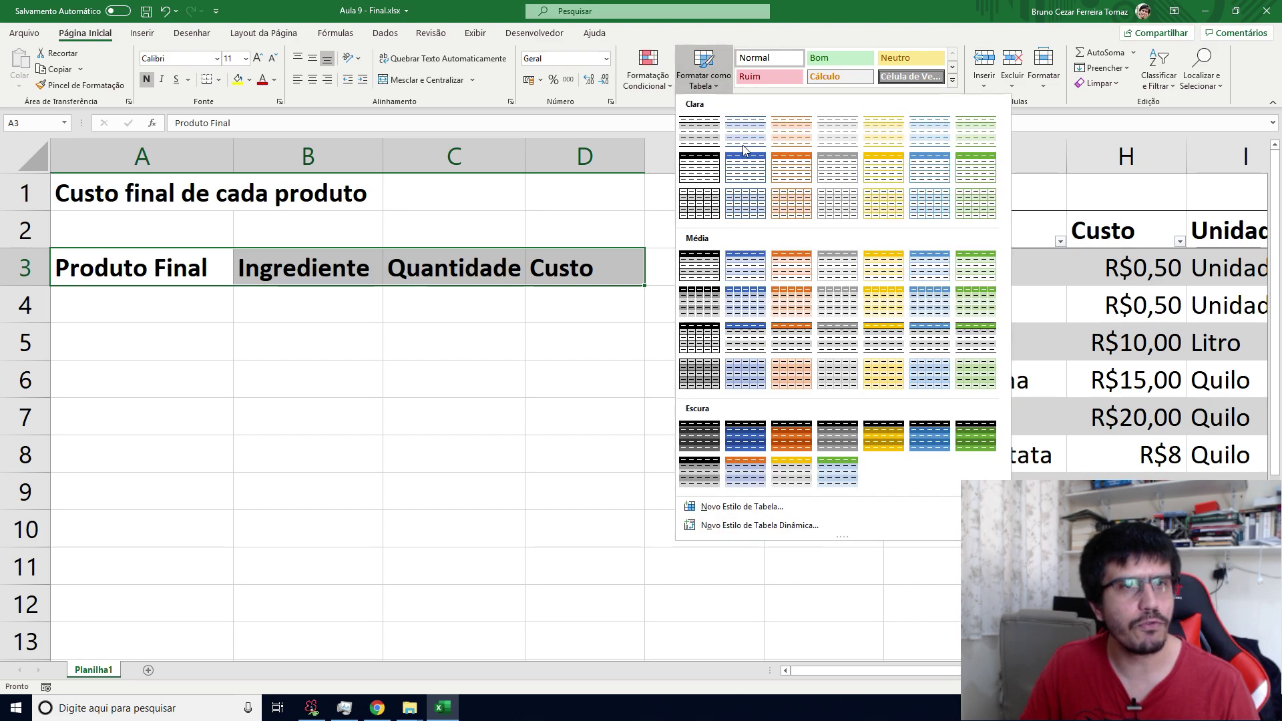
left_click(702, 134)
key("alt+m")
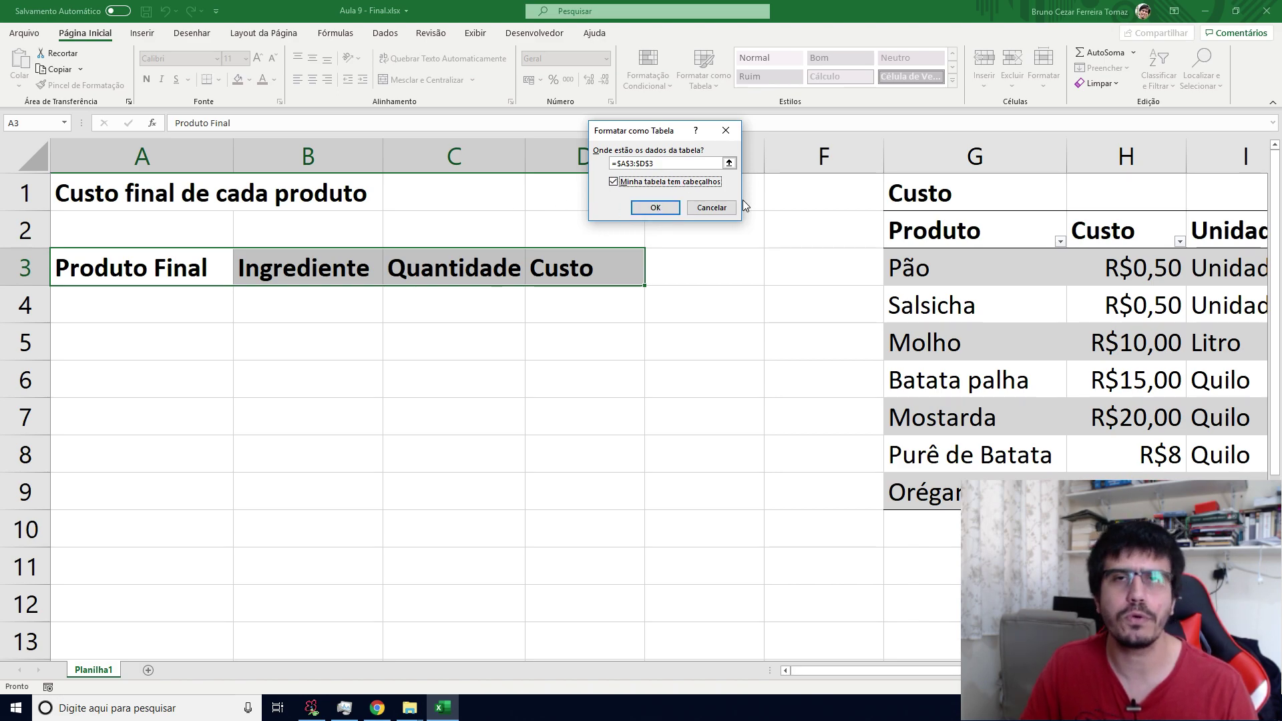
left_click(656, 208)
Rename the new table tbl_CustoFinalP.
left_click(30, 69)
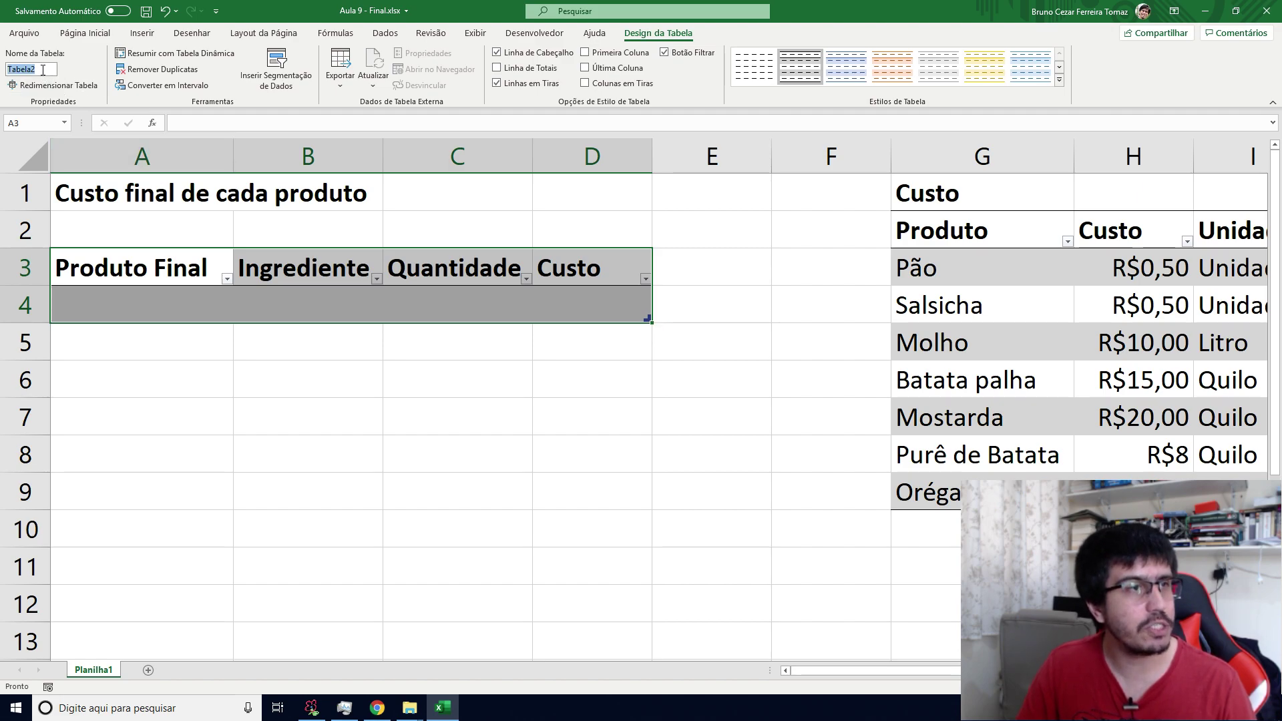
type("tbl")
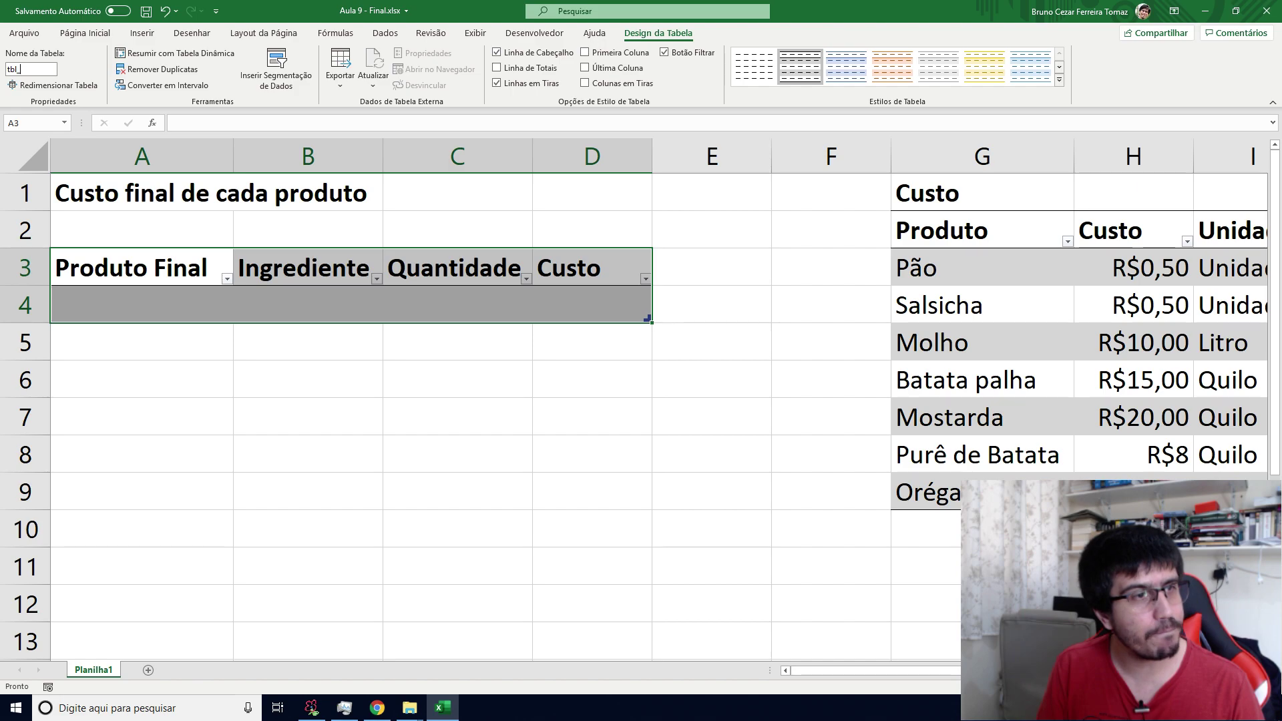
type("_CustoFinalP")
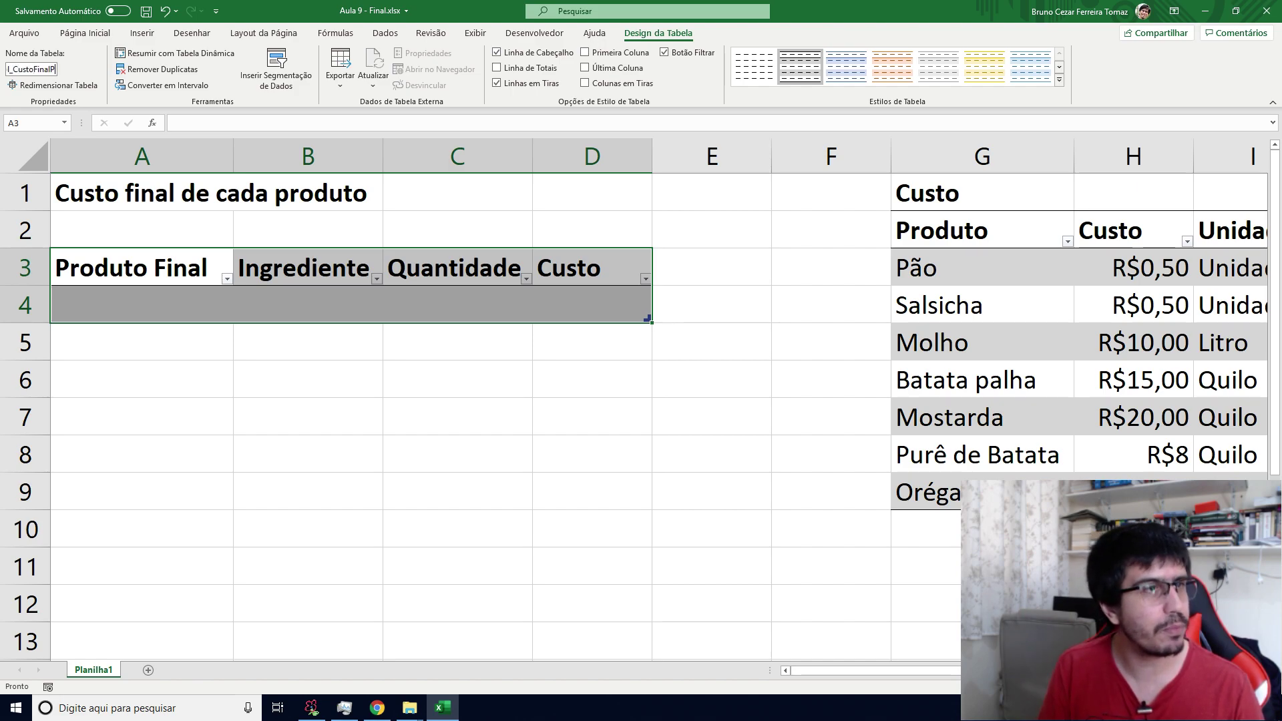
key("Return")
Fill the first table row with product Hot-Dog, ingredient Salsicha and quantity 2.
key("Down")
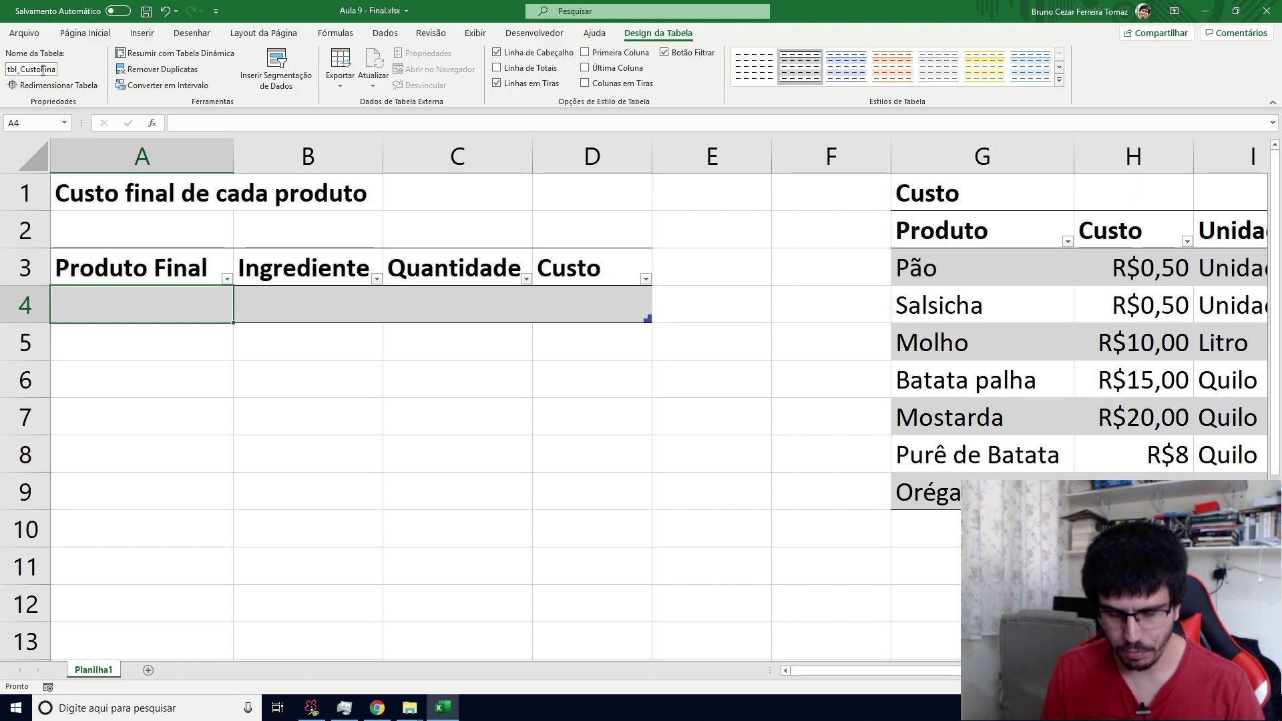
type("Hot-Dog")
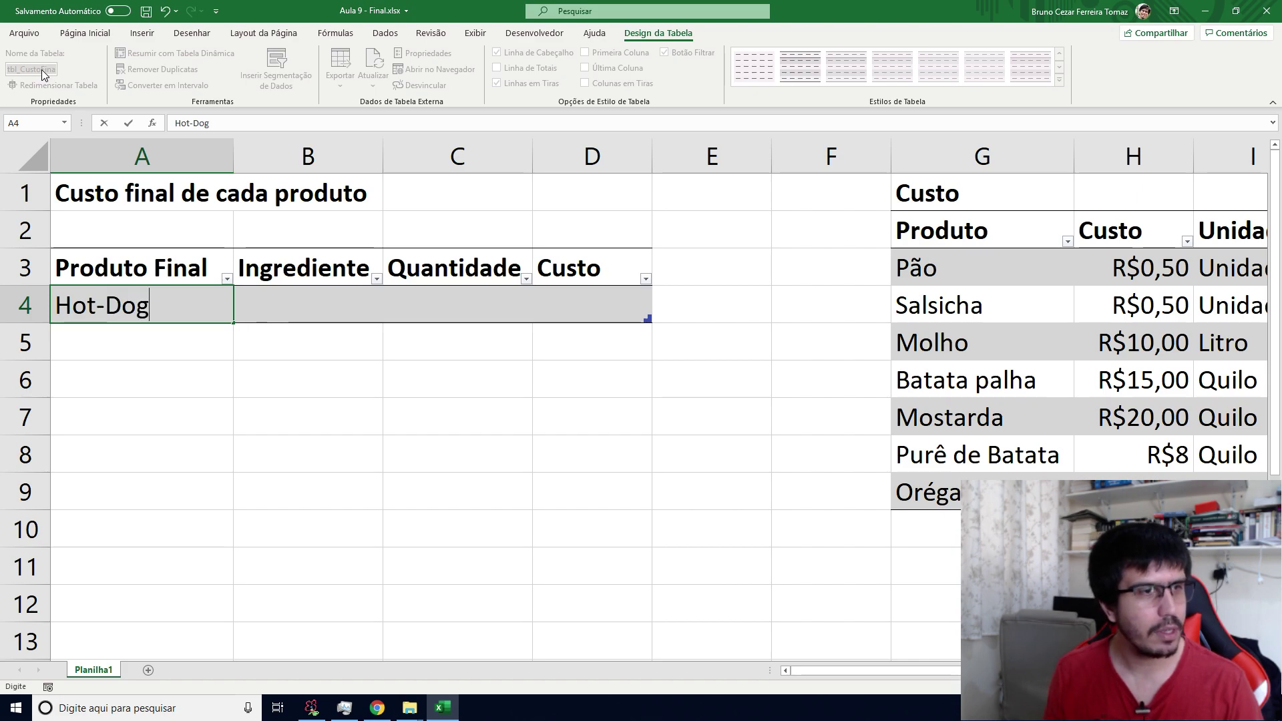
key("Tab")
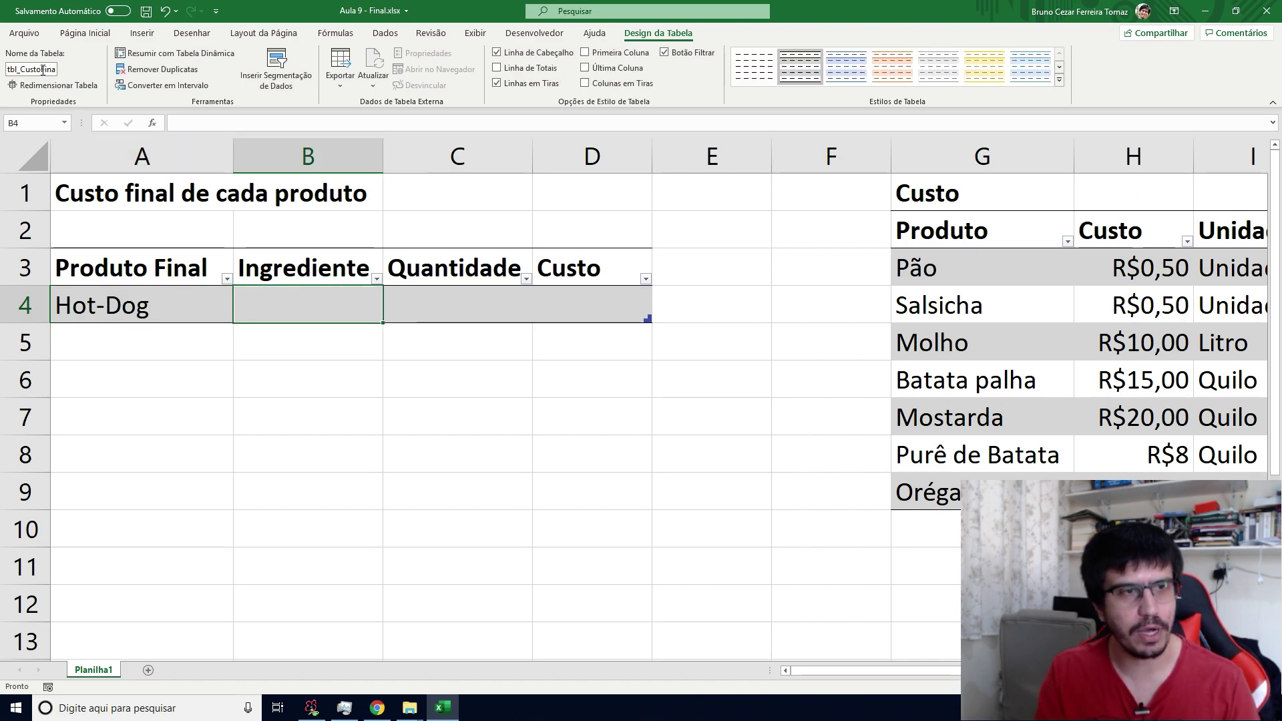
type("Salsicha")
key("Tab")
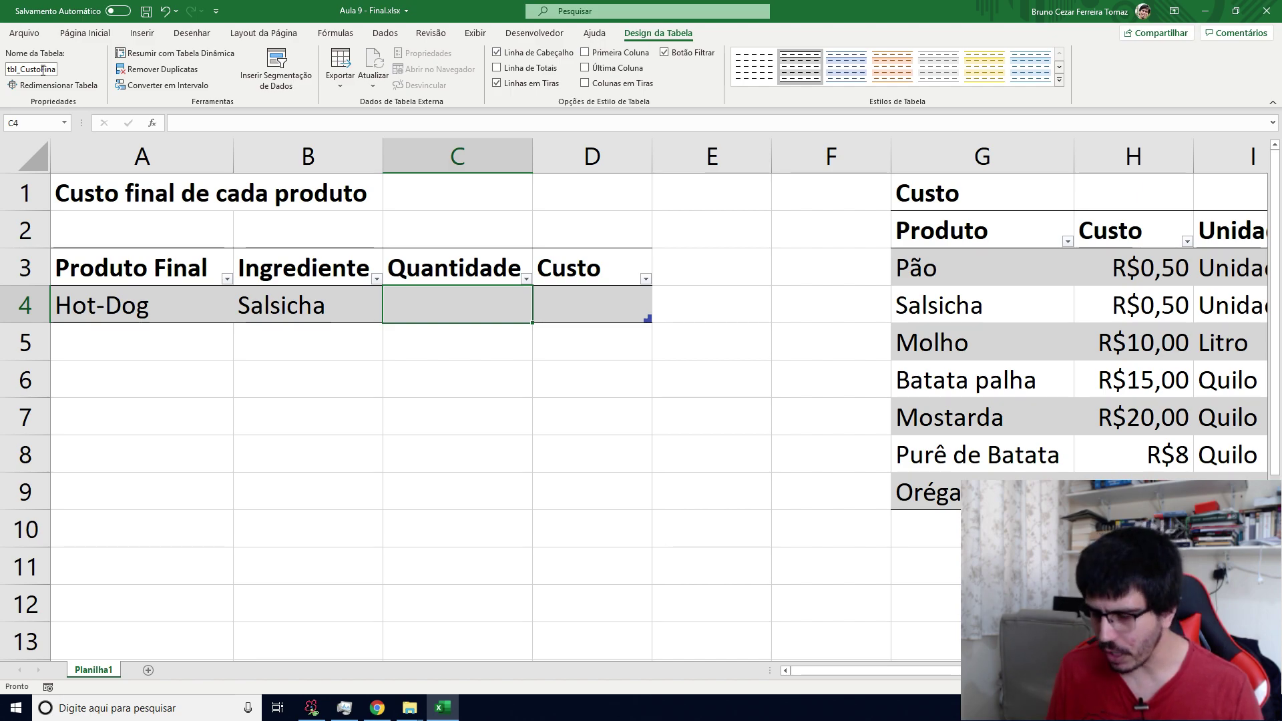
type("2")
key("Tab")
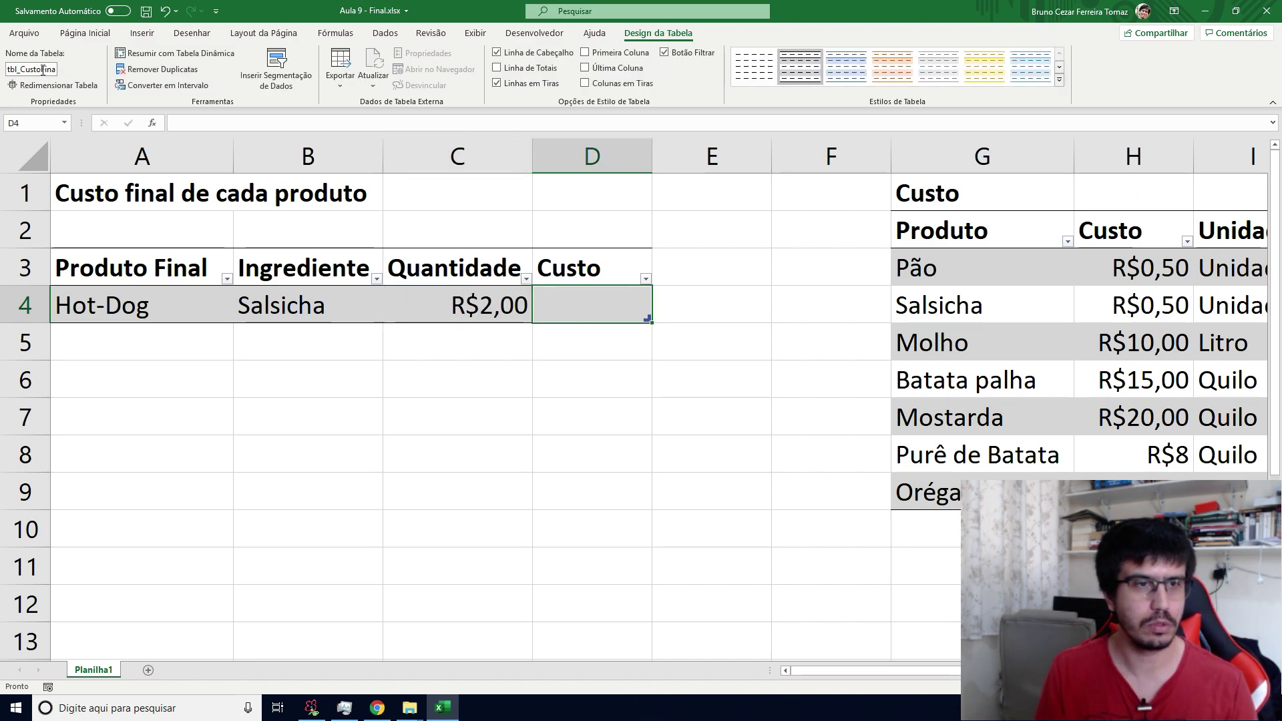
Change the number format of the Hot-Dog row's Quantidade cell C4 to Número.
key("Left")
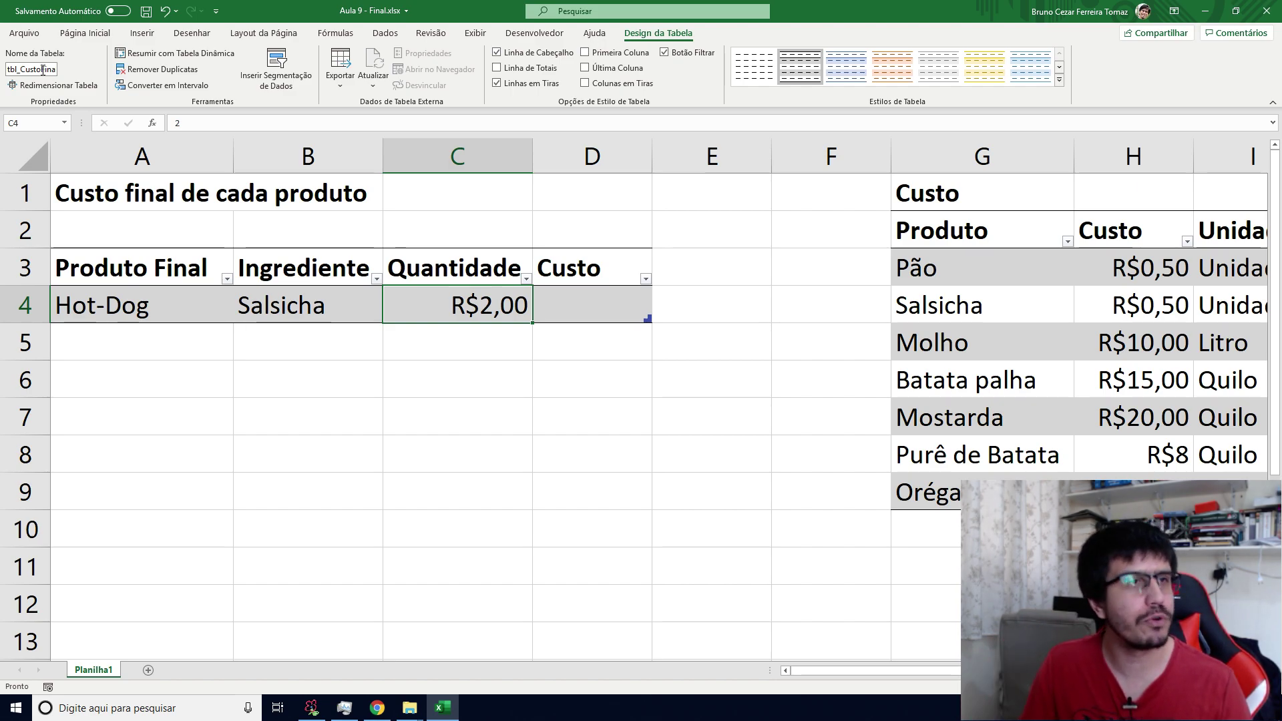
left_click(79, 34)
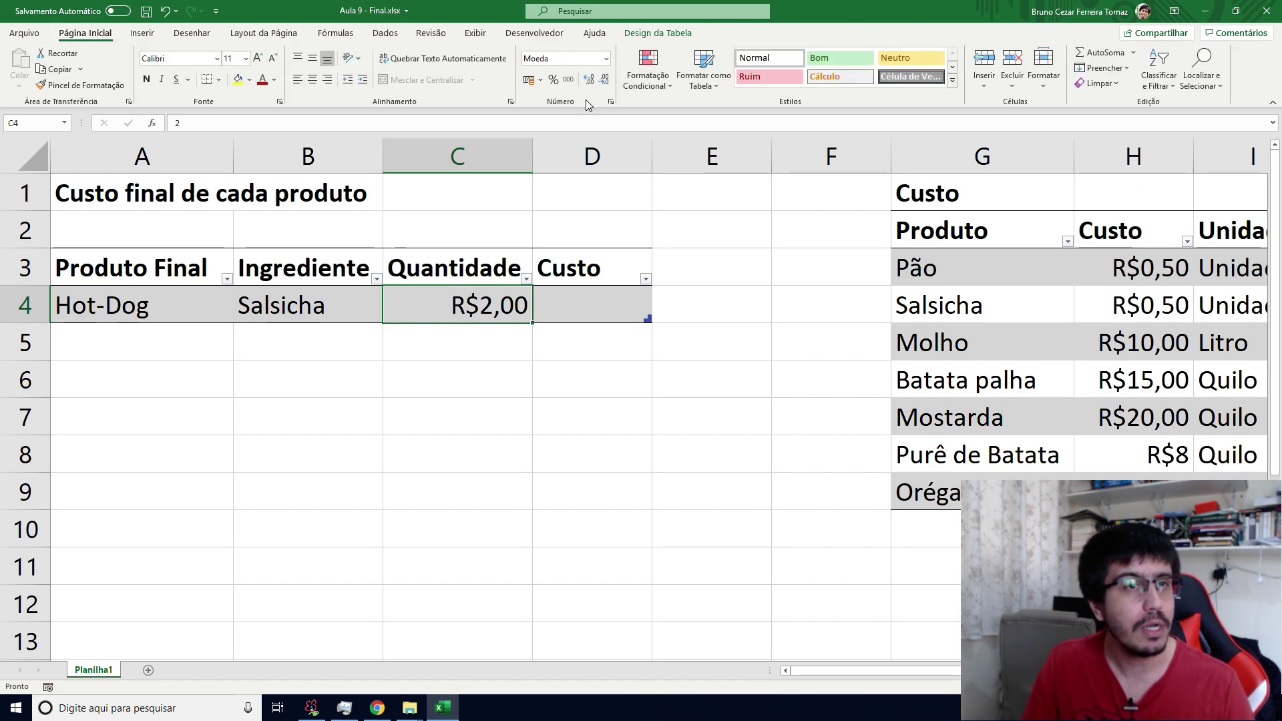
left_click(607, 58)
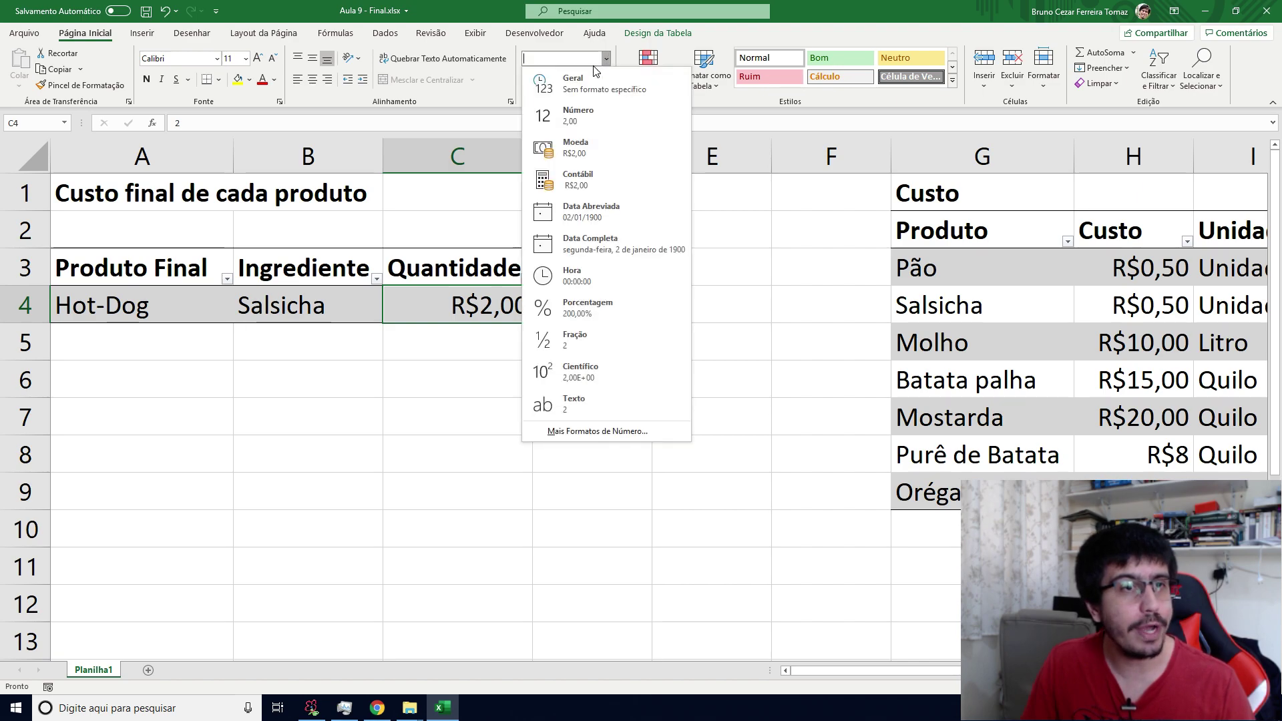
left_click(588, 111)
left_click(764, 439)
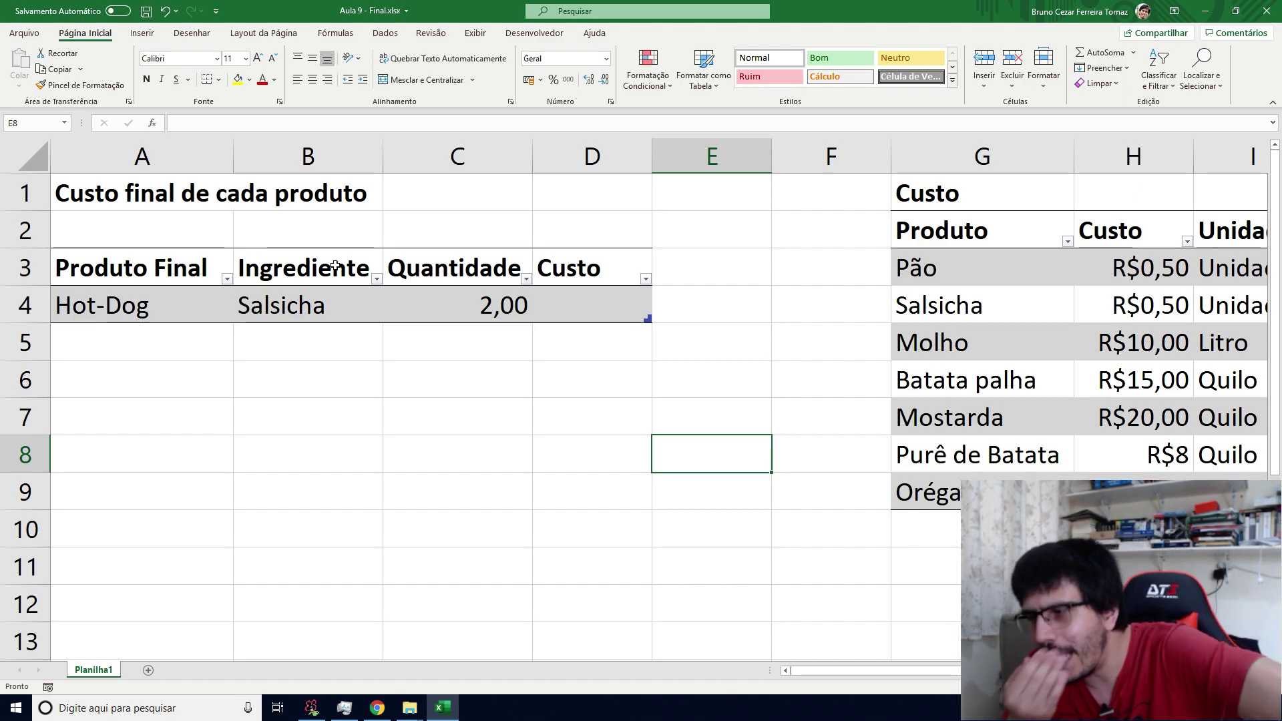
Start a formula in the Custo cell D4 that multiplies the same row's Quantidade.
key("Up")
key("Up")
key("Up")
key("Up")
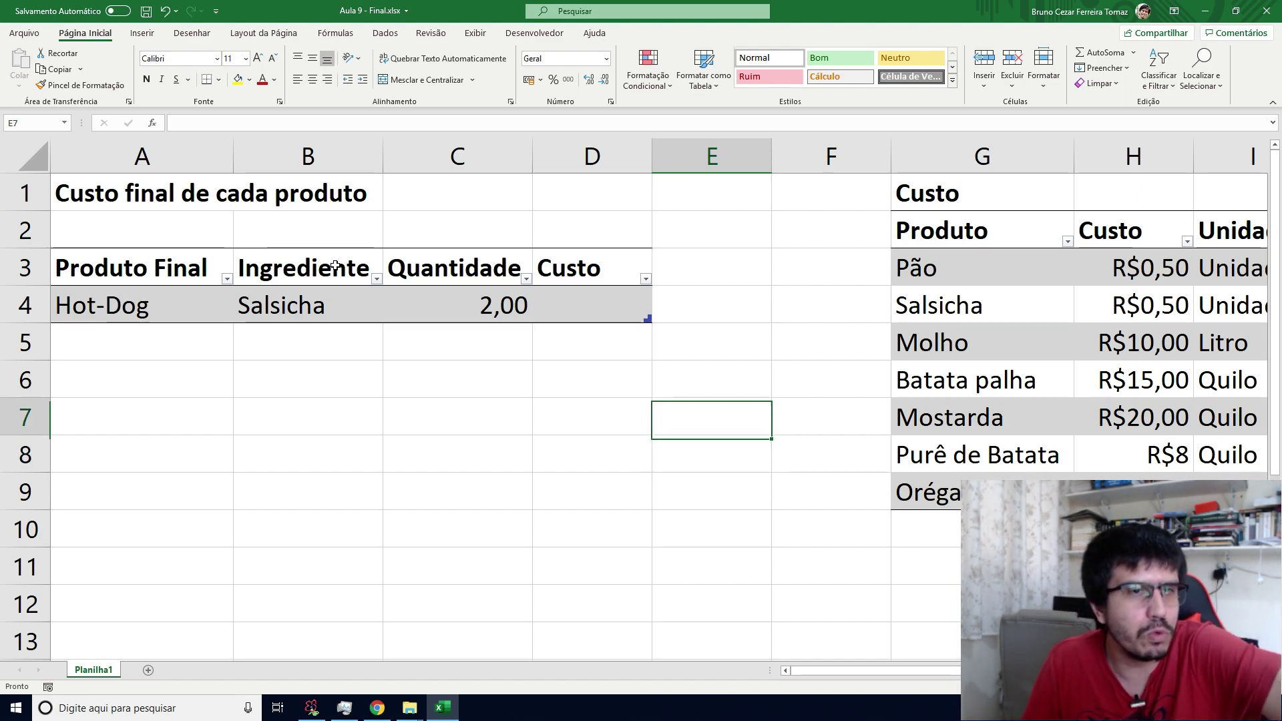
key("Left")
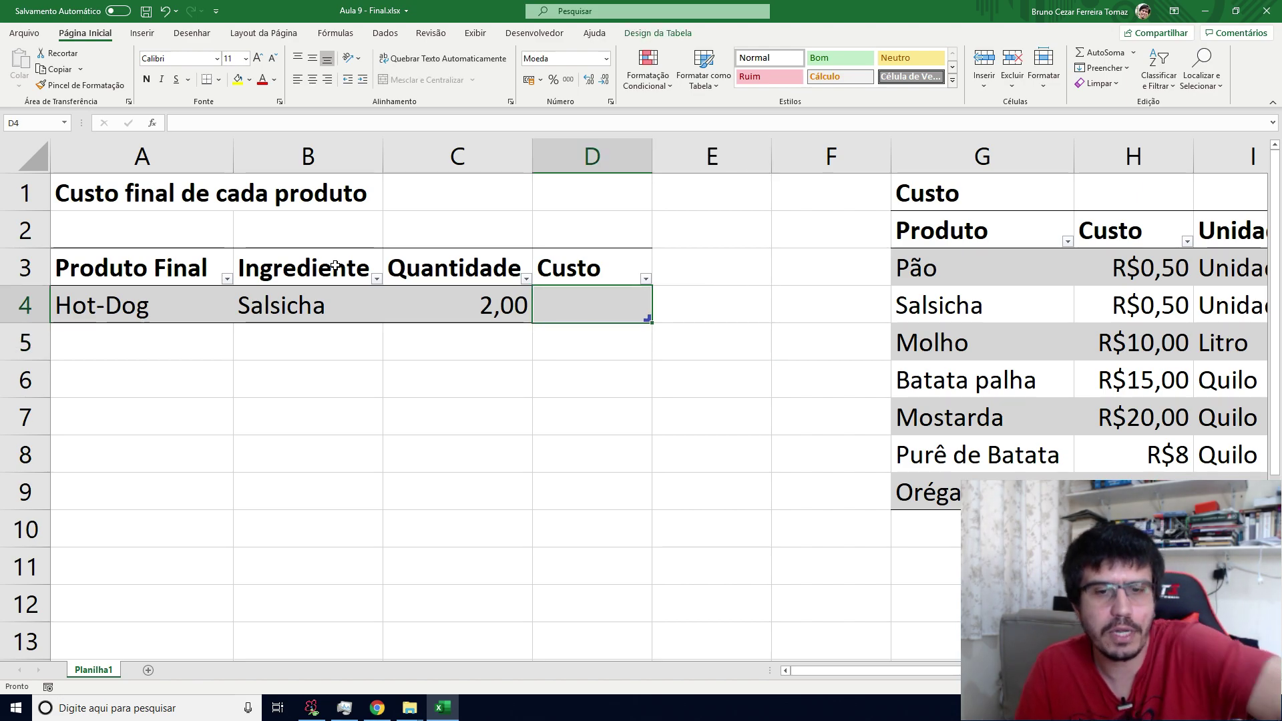
type("=procv")
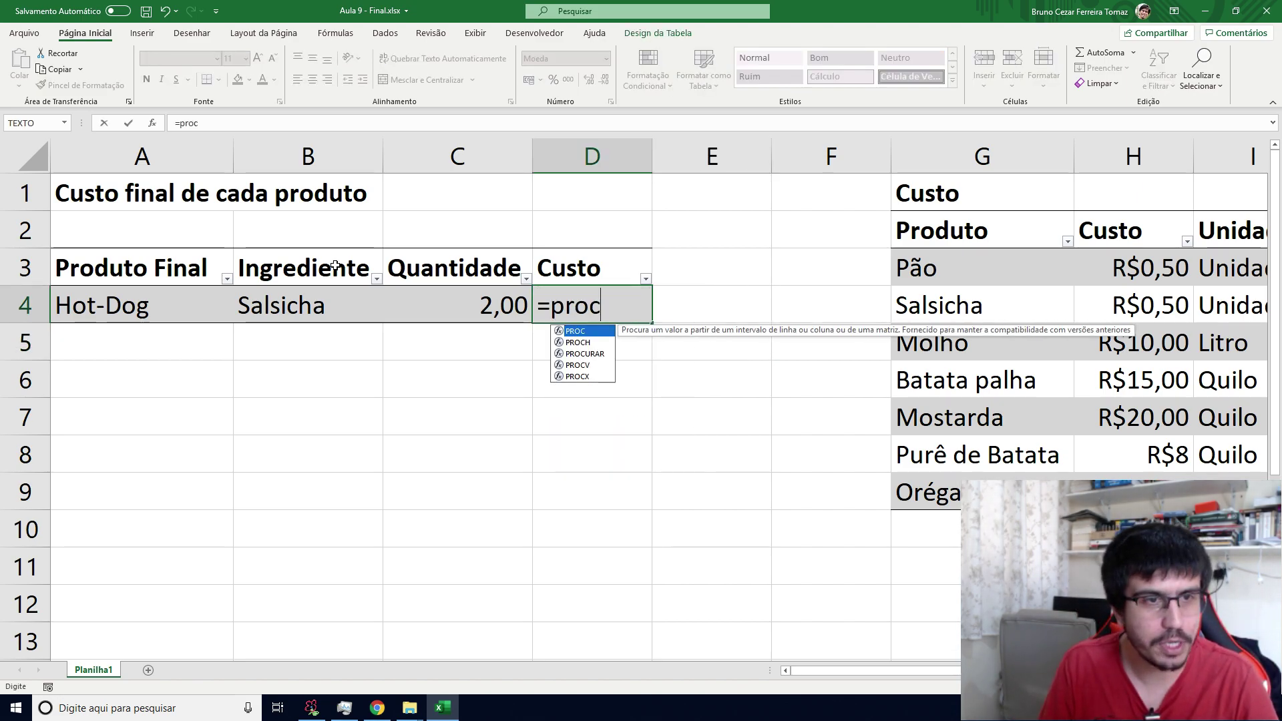
key("BackSpace")
key("BackSpace")
key("BackSpace")
key("BackSpace")
key("BackSpace")
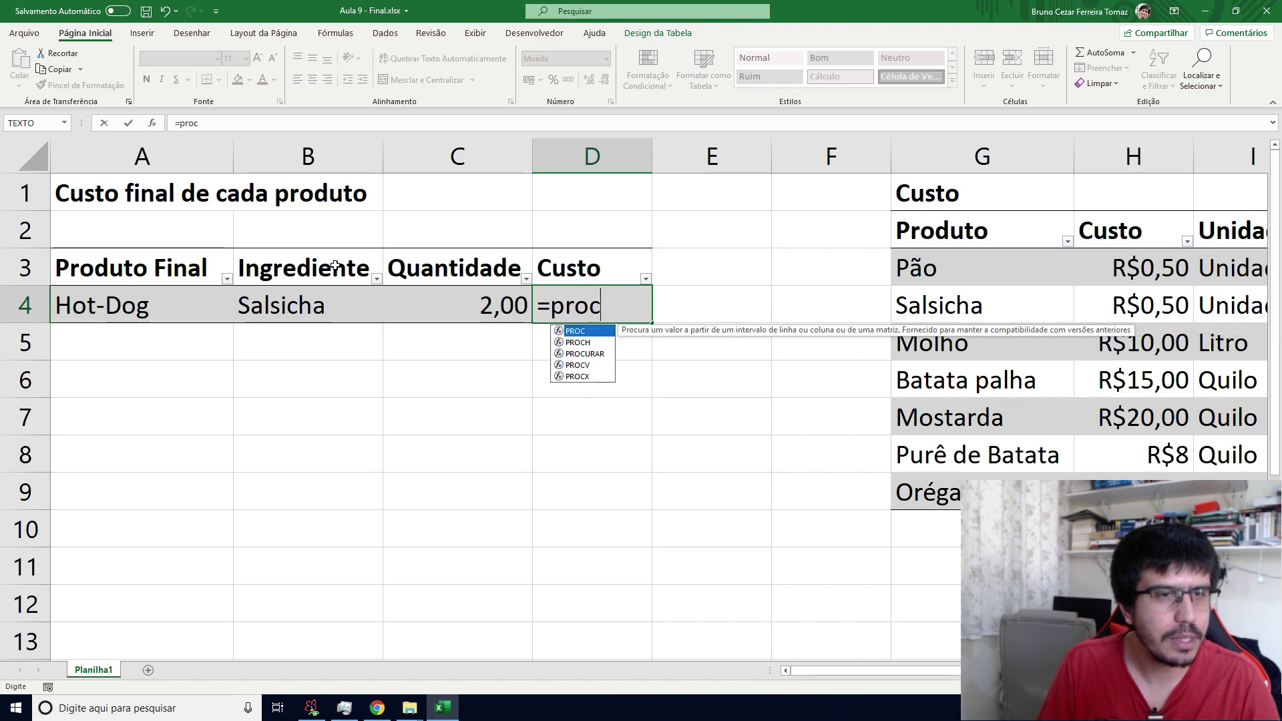
key("Left")
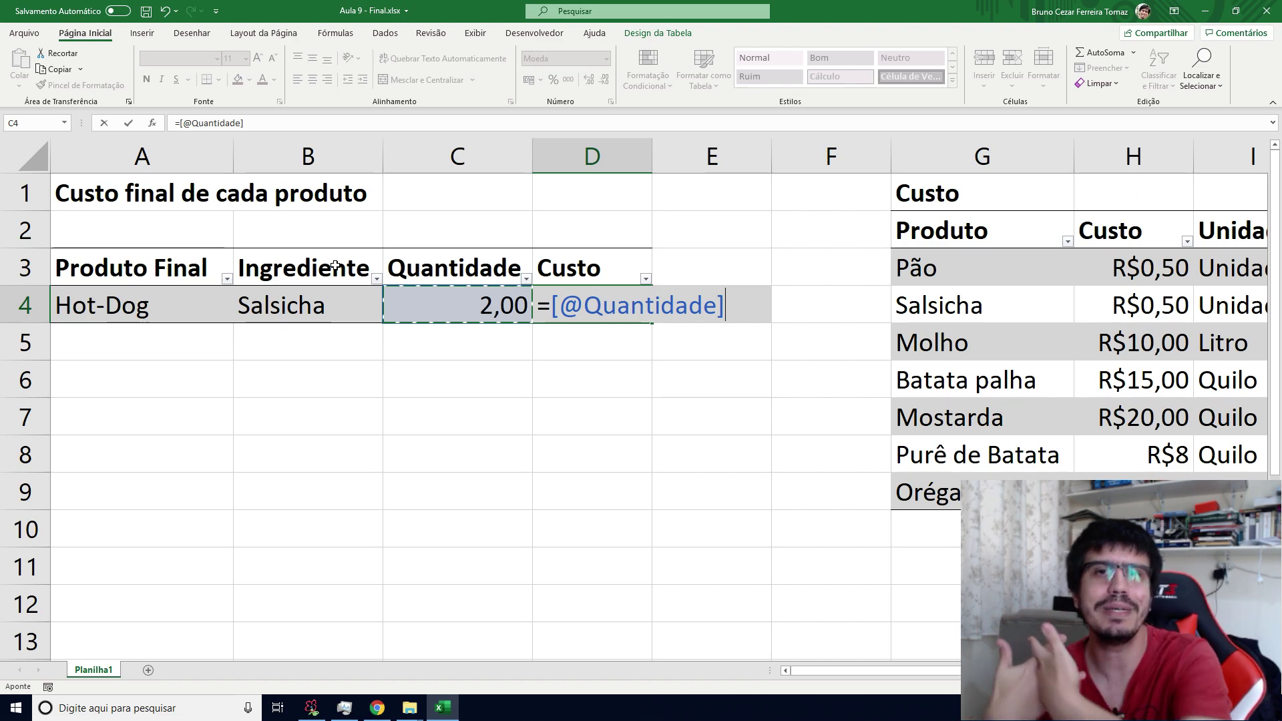
type("*")
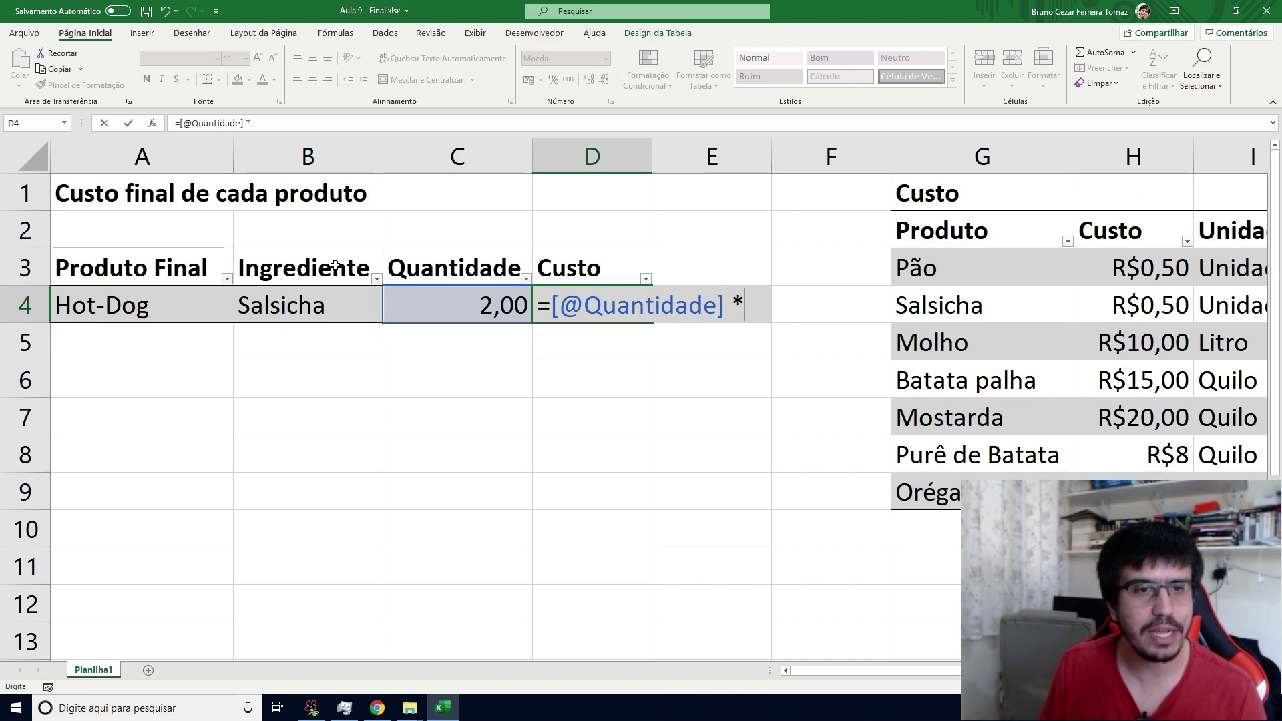
Add a PROCV as the second factor, looking up the row's Ingrediente in the table tbl_PrecosProdutos.
type(" procv(")
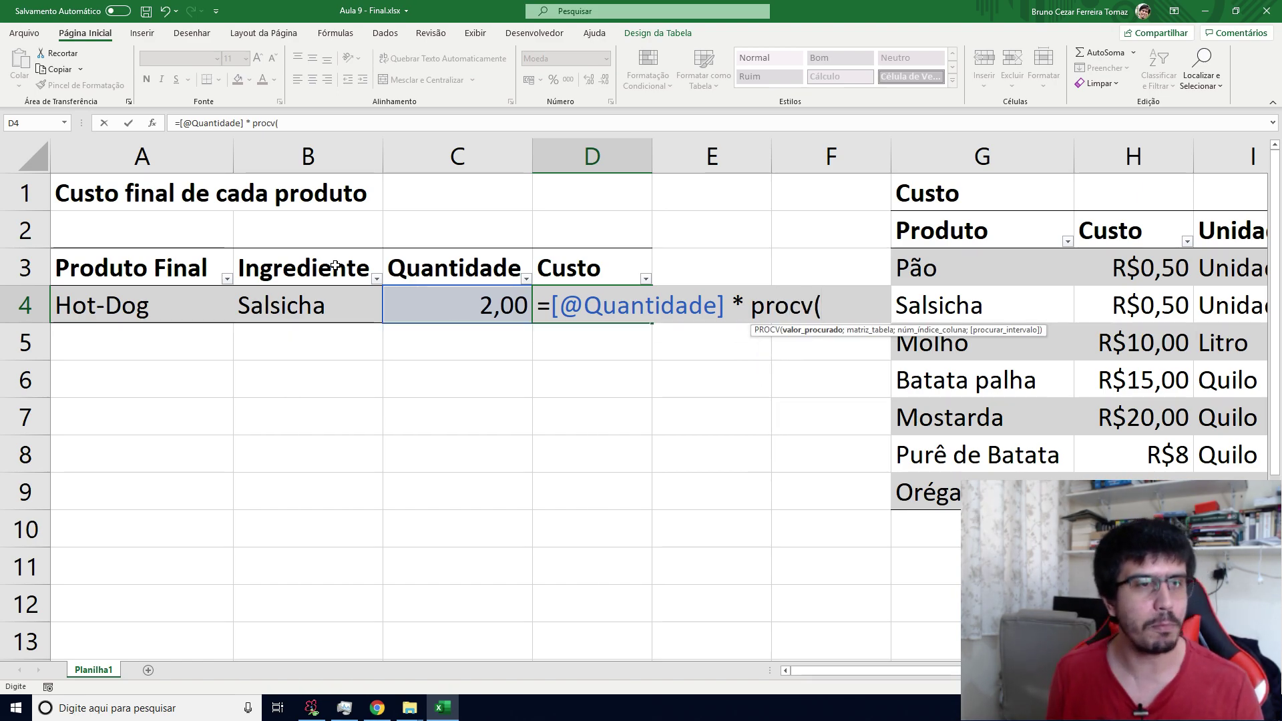
key("Left")
key("Left")
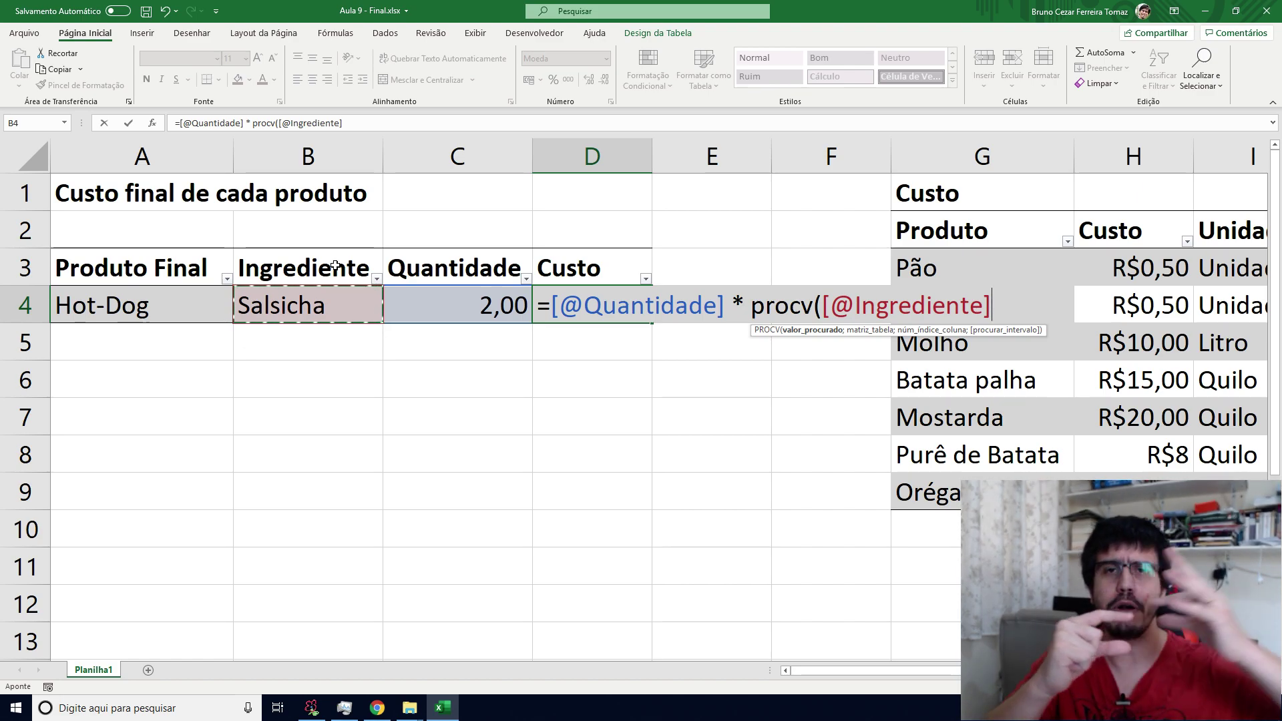
type("; ")
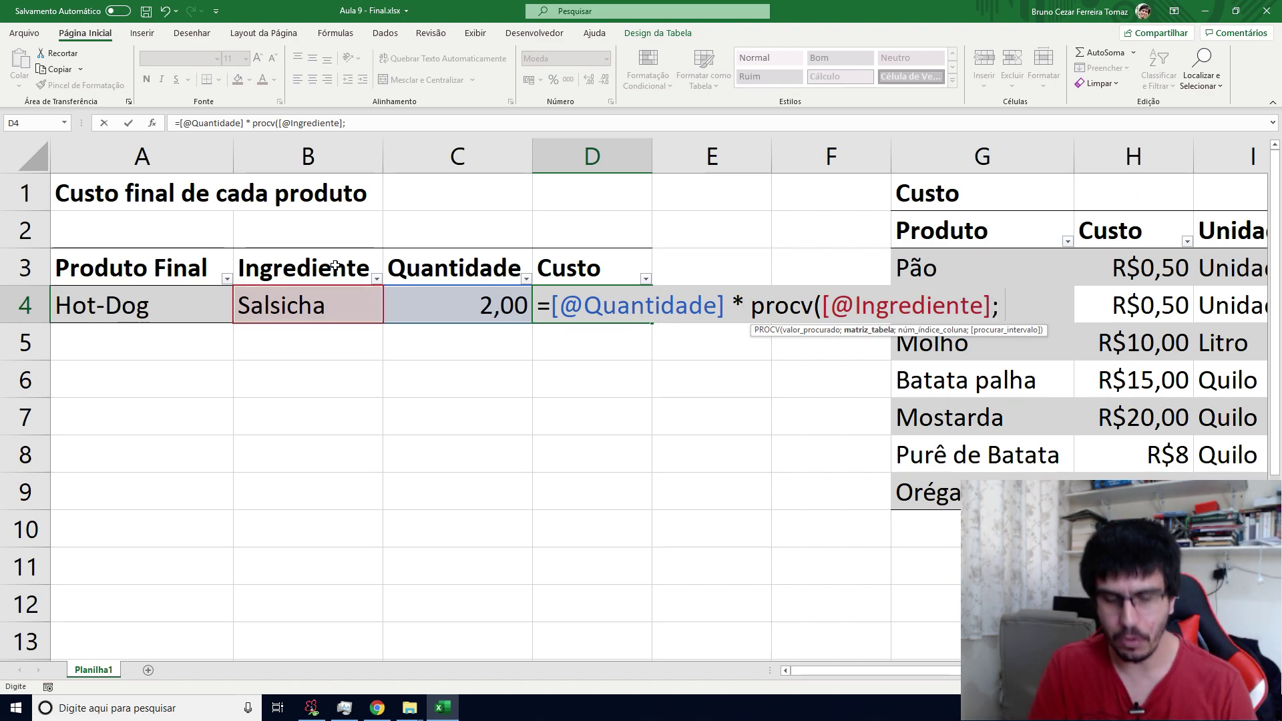
type("tbl")
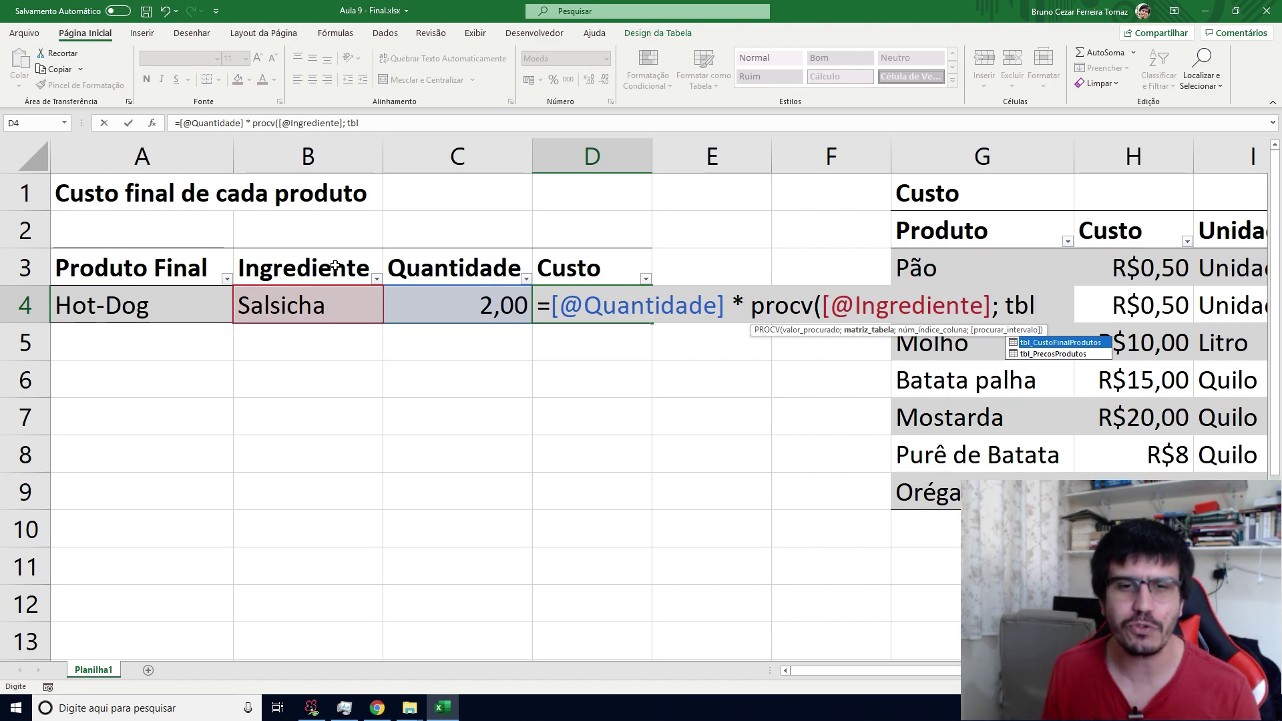
key("Down")
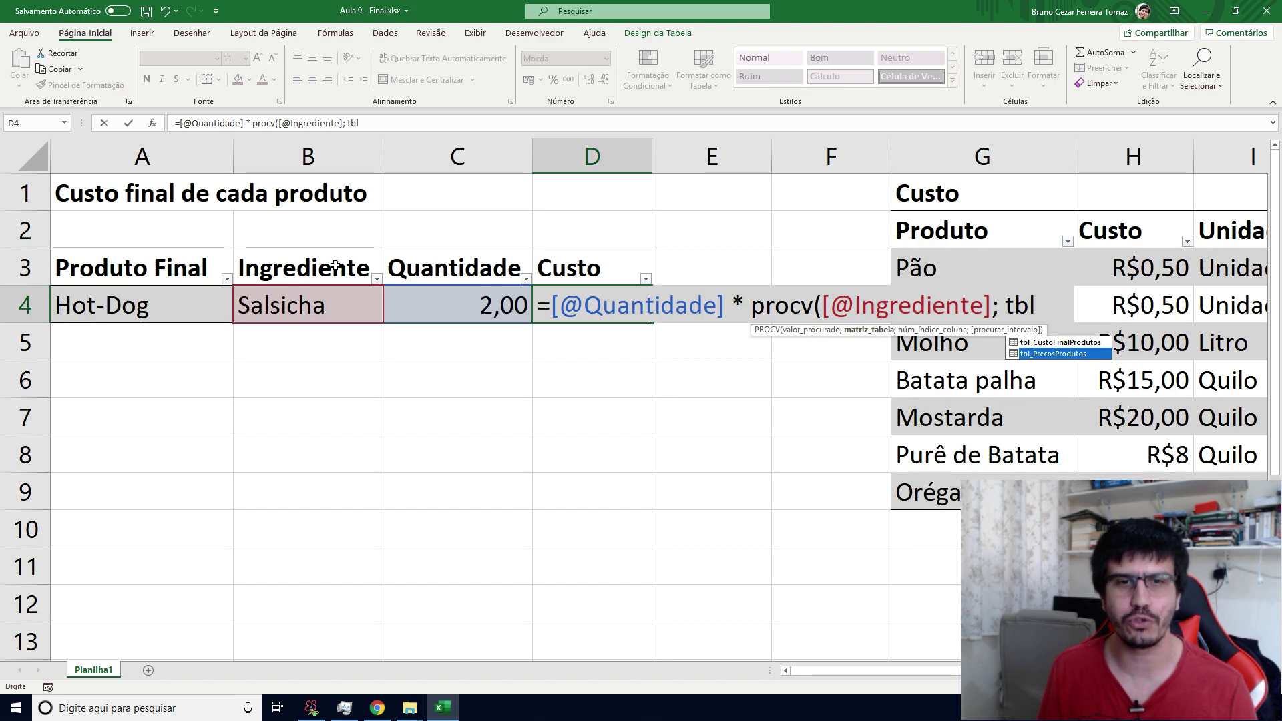
key("Tab")
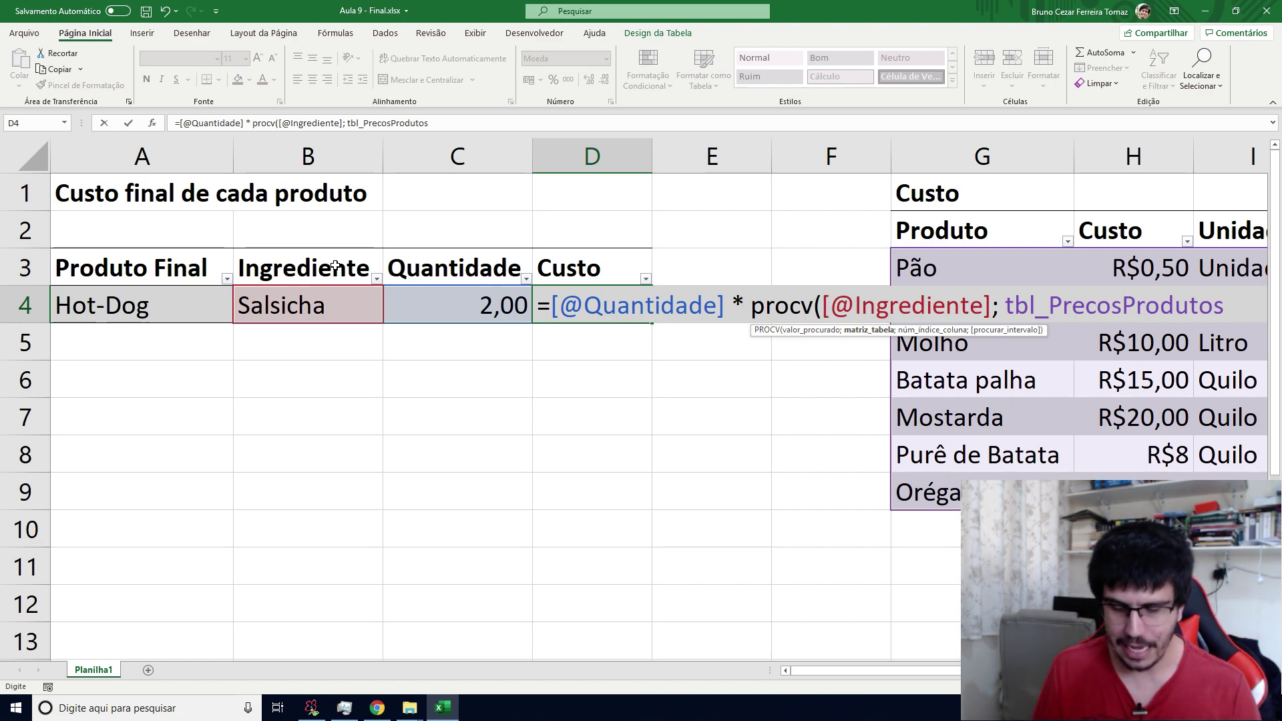
Restrict the PROCV table argument to the #Dados area of tbl_PrecosProdutos.
type("[")
key("Down")
key("Down")
key("Down")
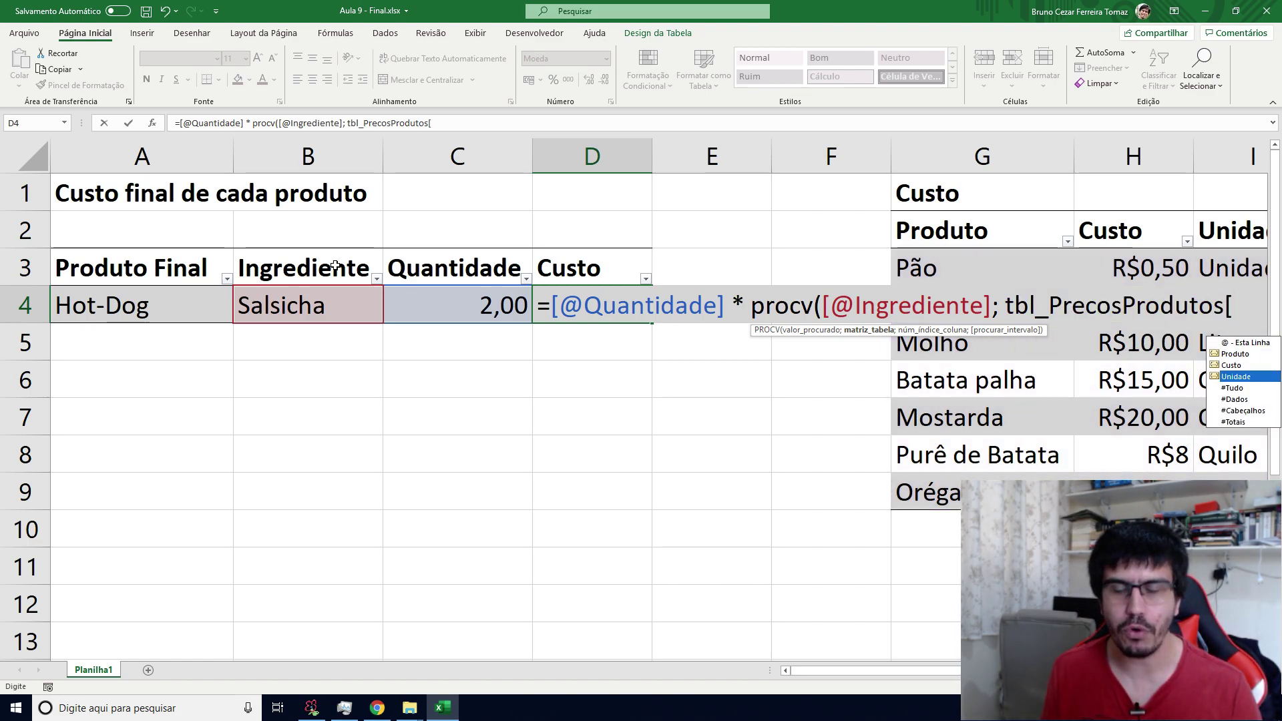
key("Down")
key("Down")
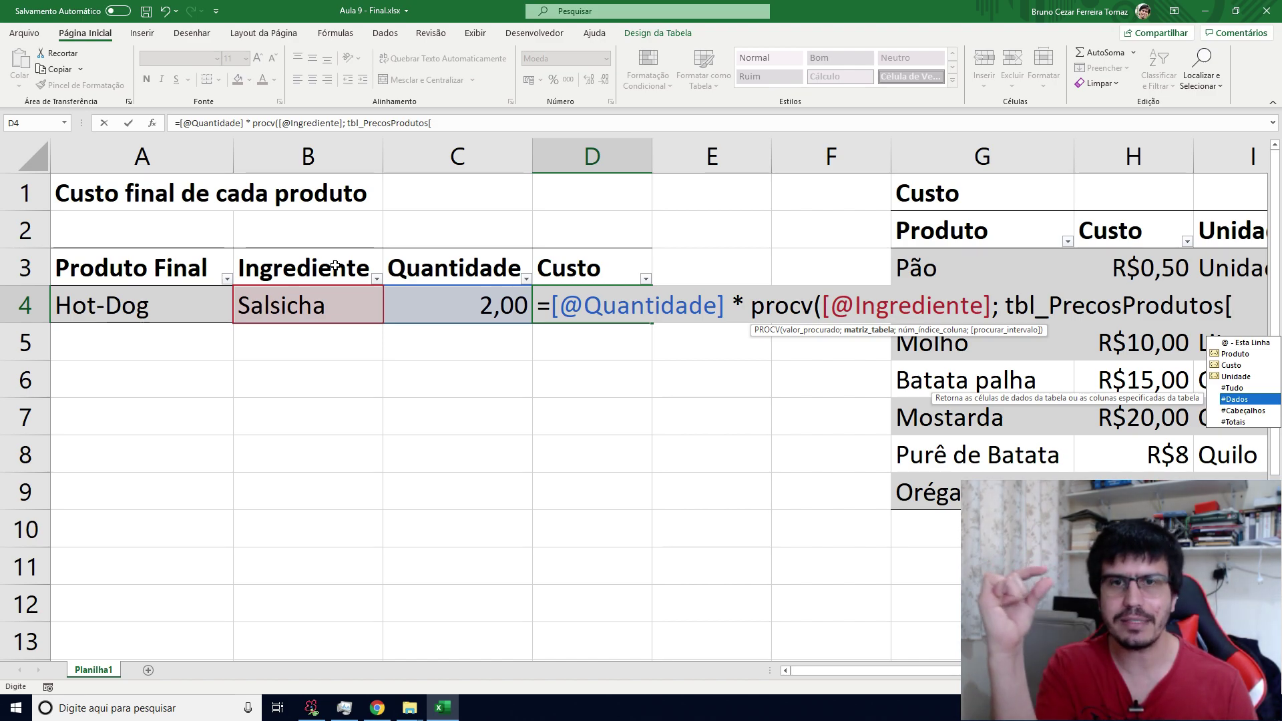
key("Tab")
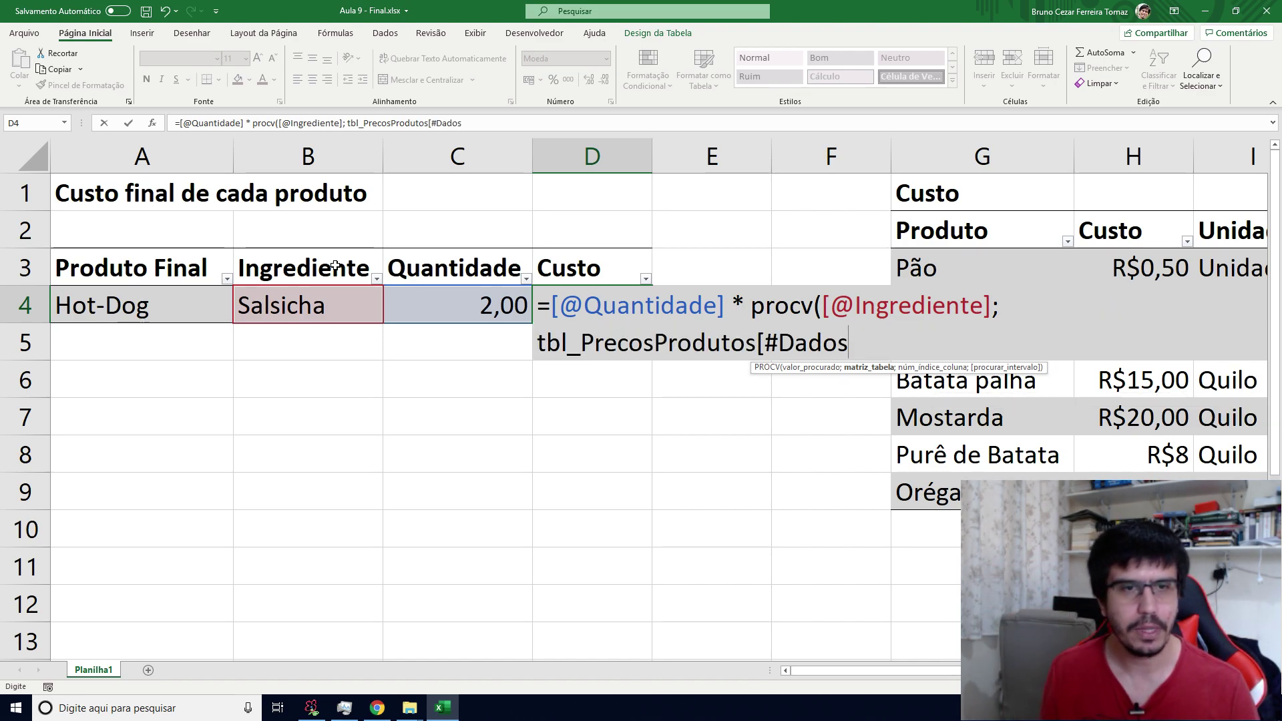
type("];")
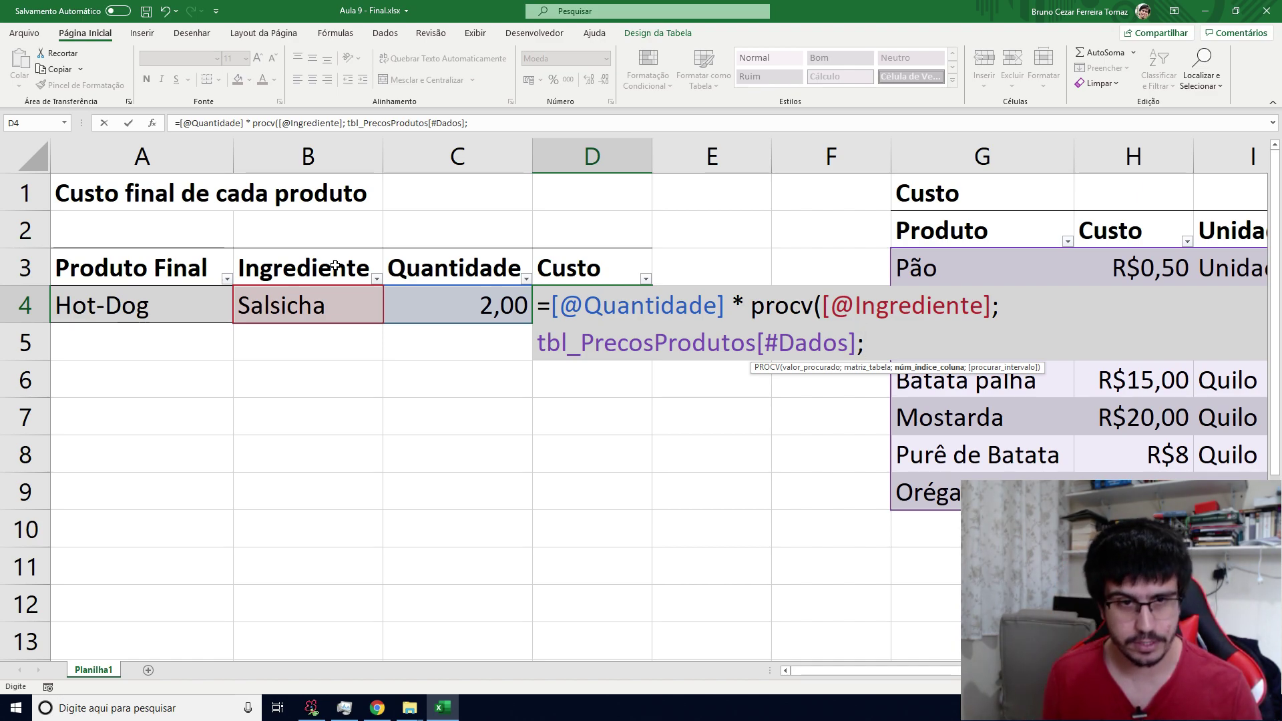
Complete the PROCV with column index 2 and FALSO for an exact match, and enter the formula in D4.
type("2")
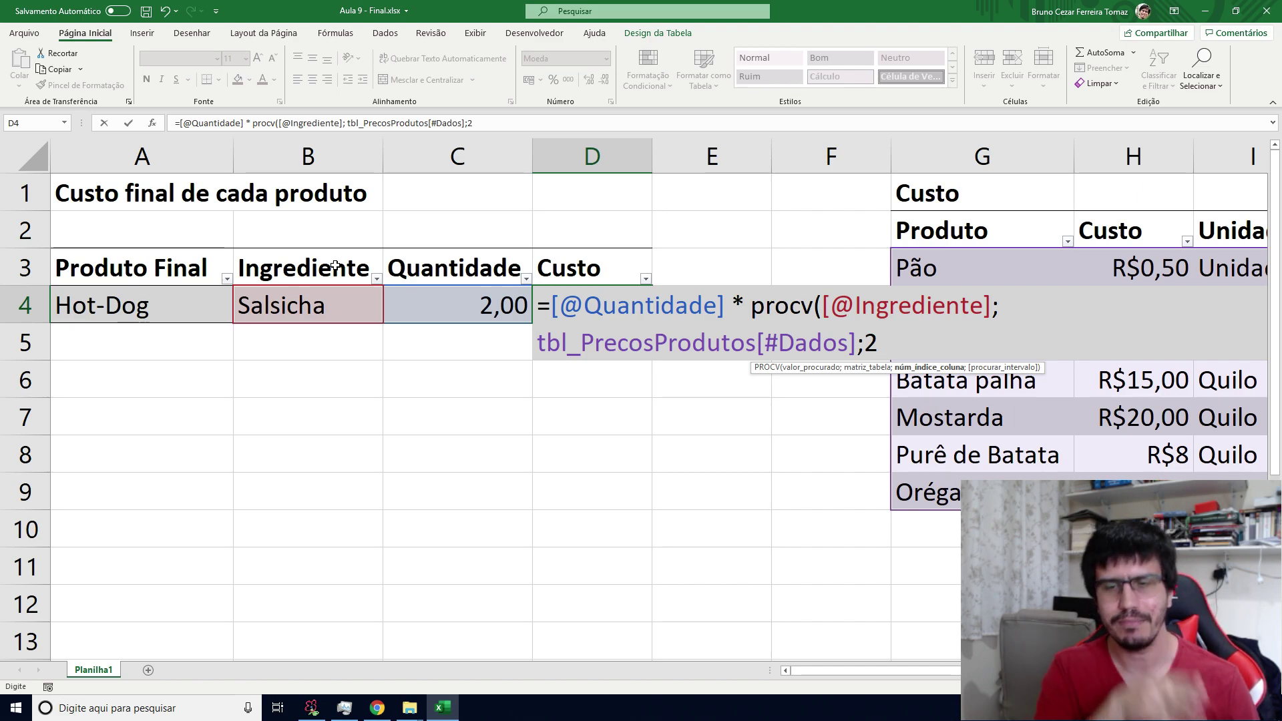
type(";")
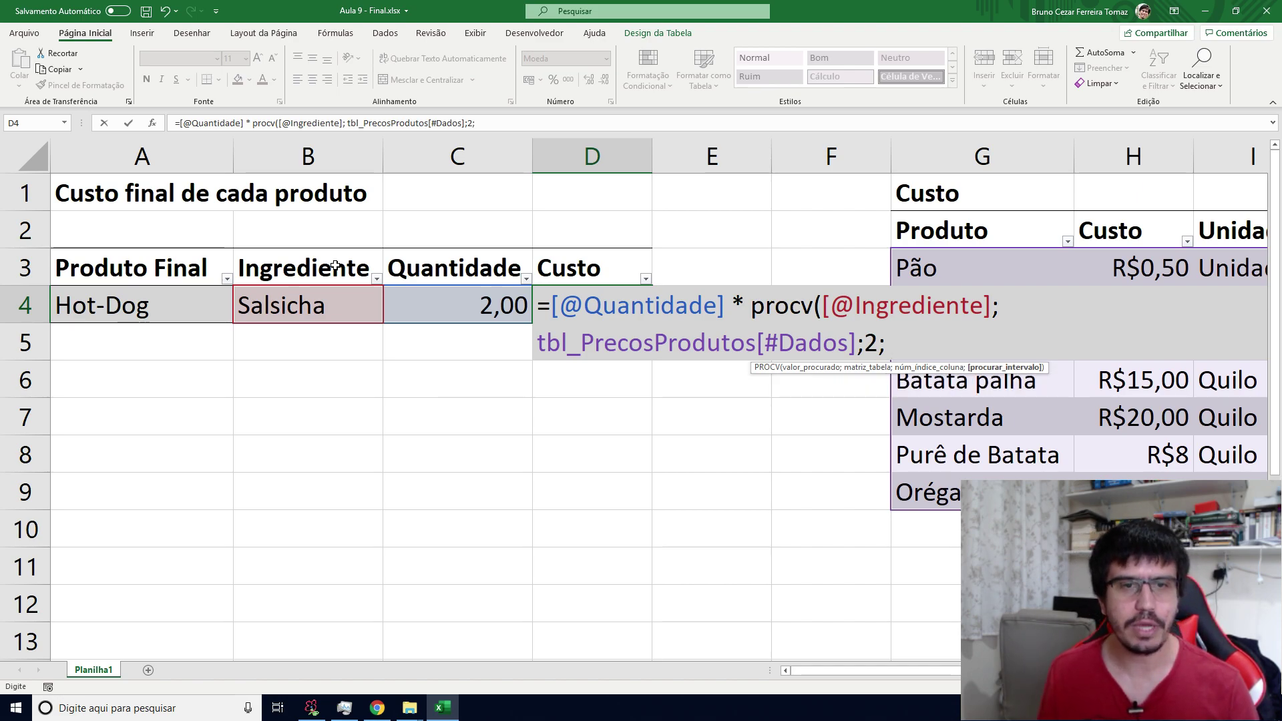
key("Down")
key("Tab")
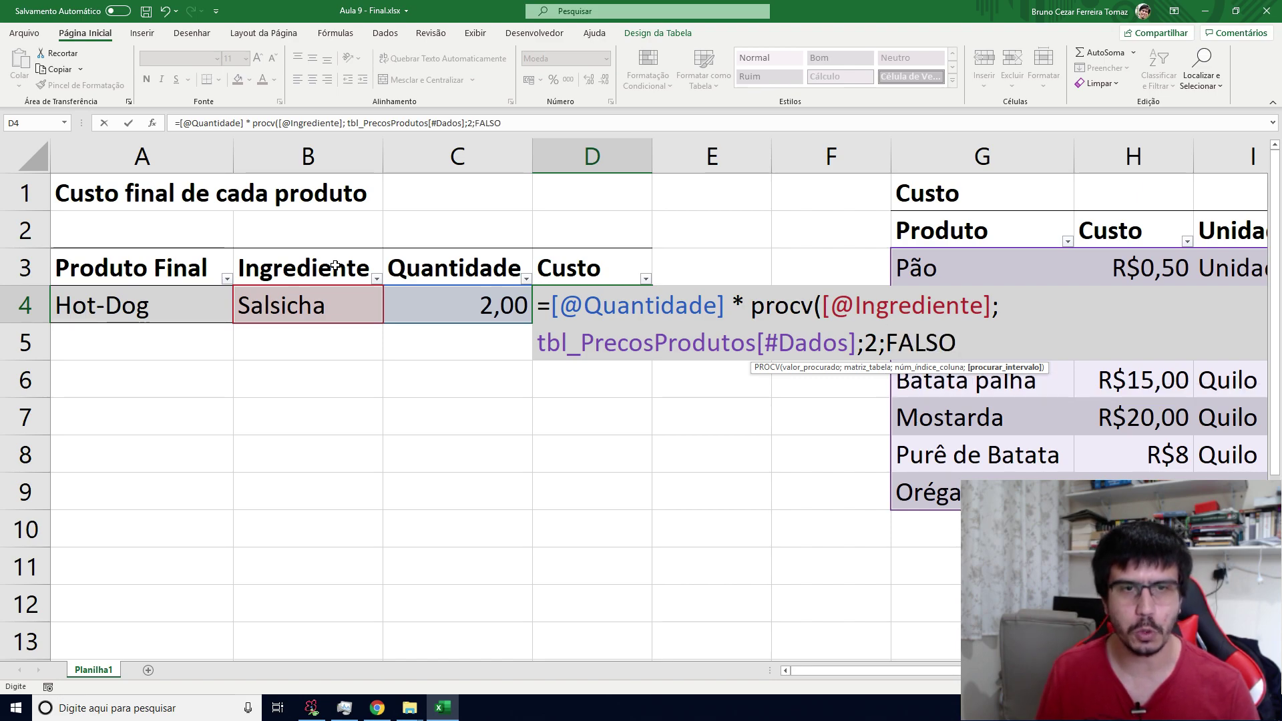
type(")")
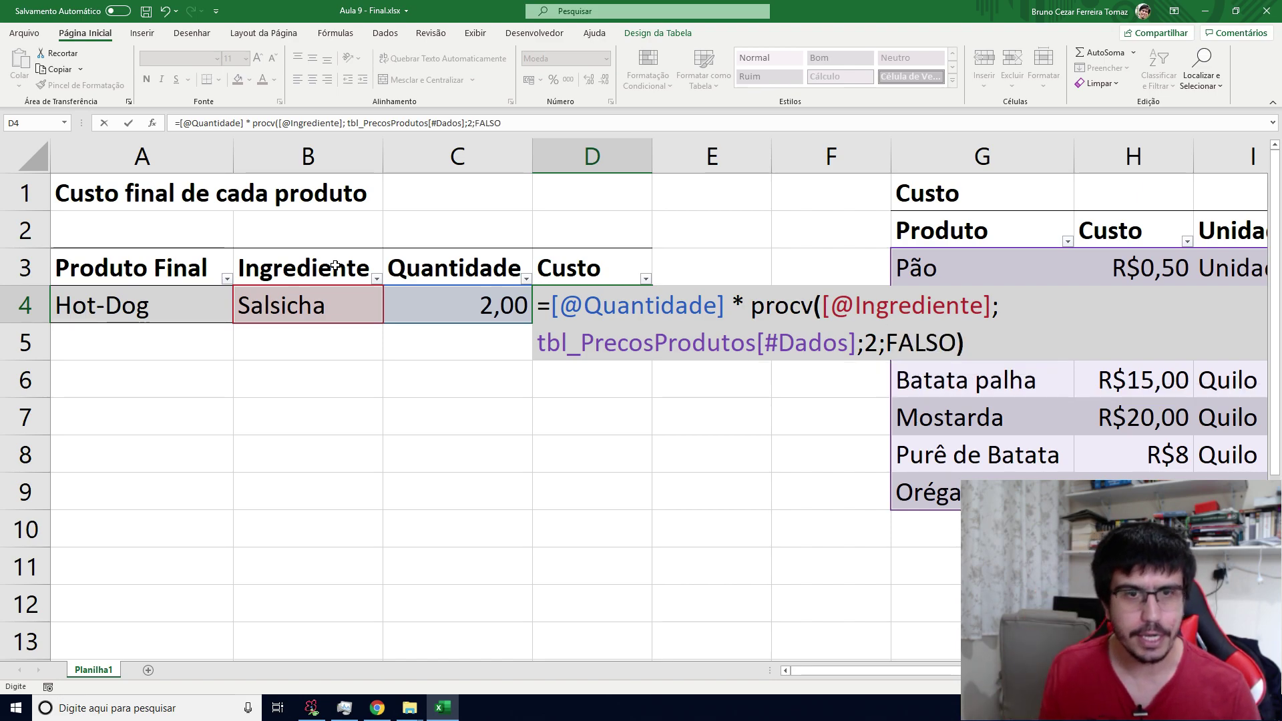
key("Return")
key("Up")
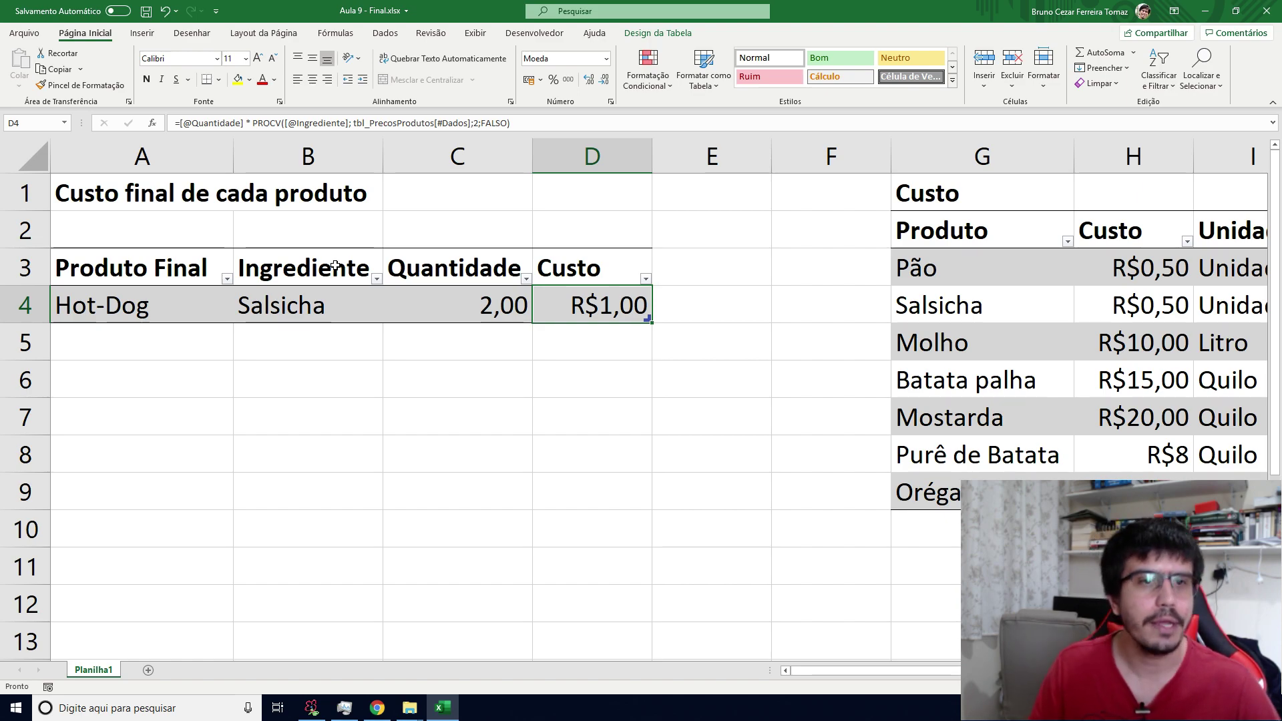
left_click(1112, 273)
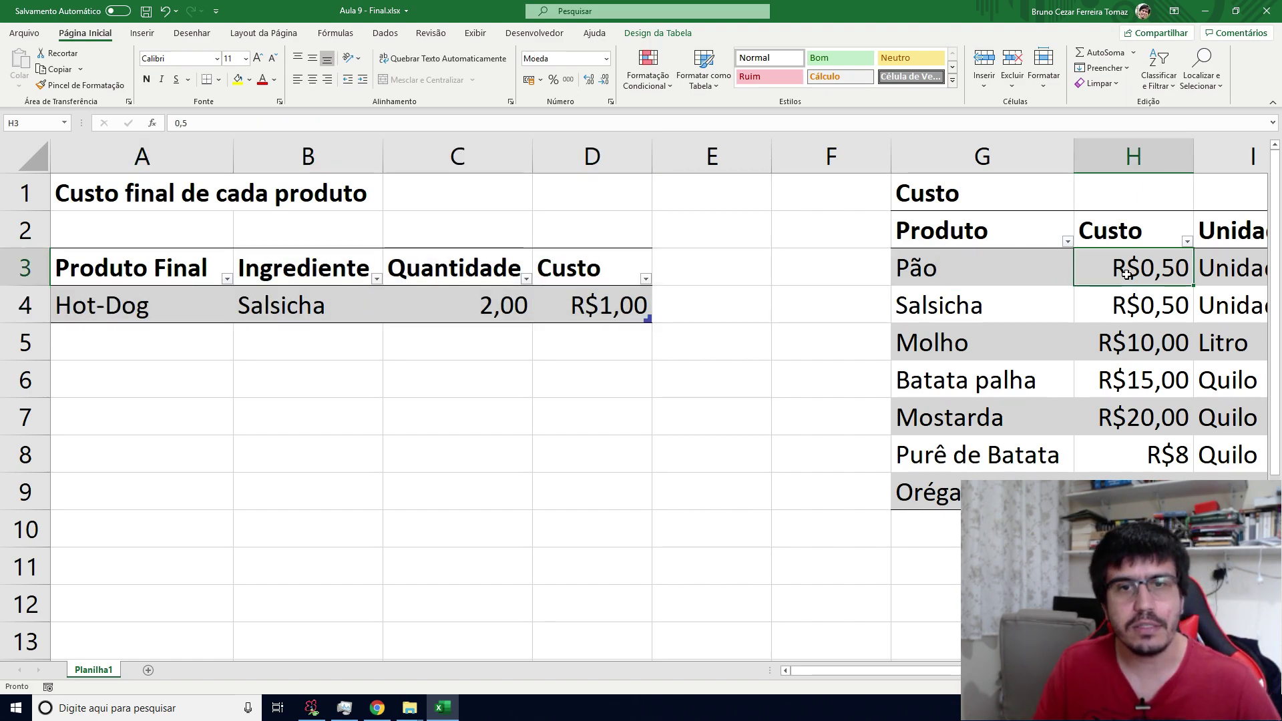
left_click(603, 288)
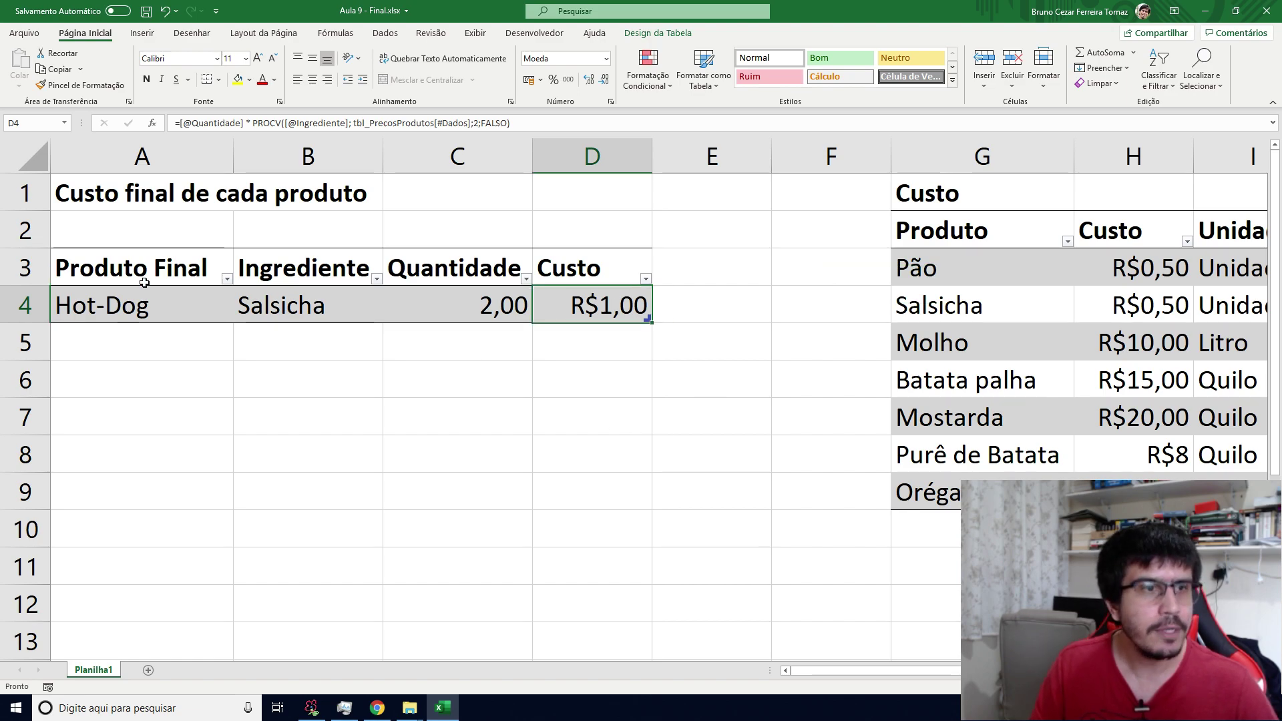
Add a second table row in A5 for the product Hot-Dog.
left_click(143, 342)
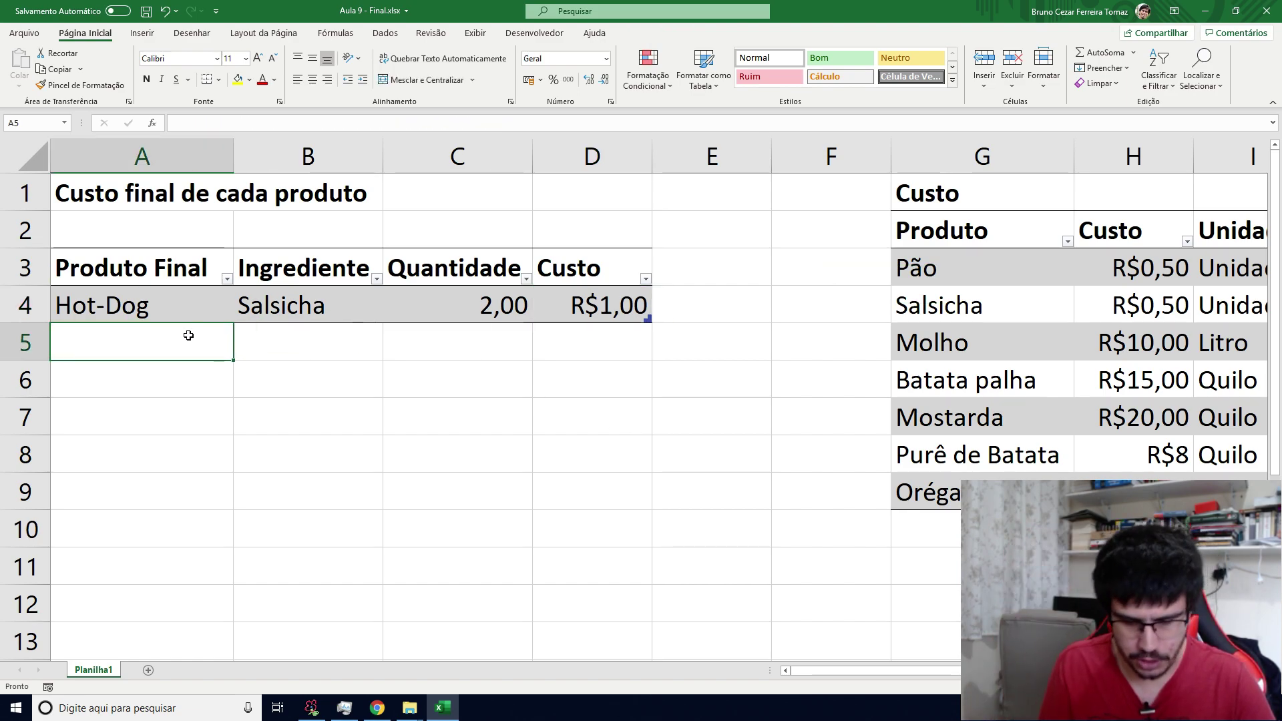
type("Hot-Dog")
key("Tab")
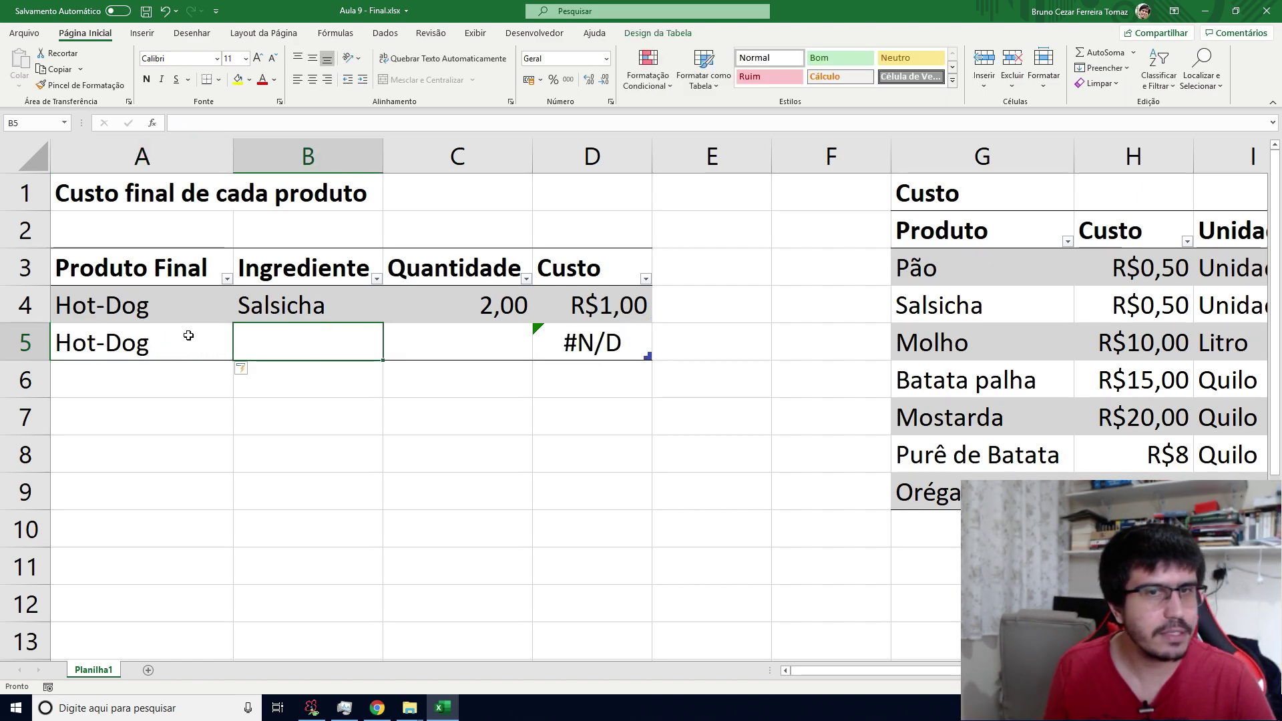
key("Tab")
key("Tab")
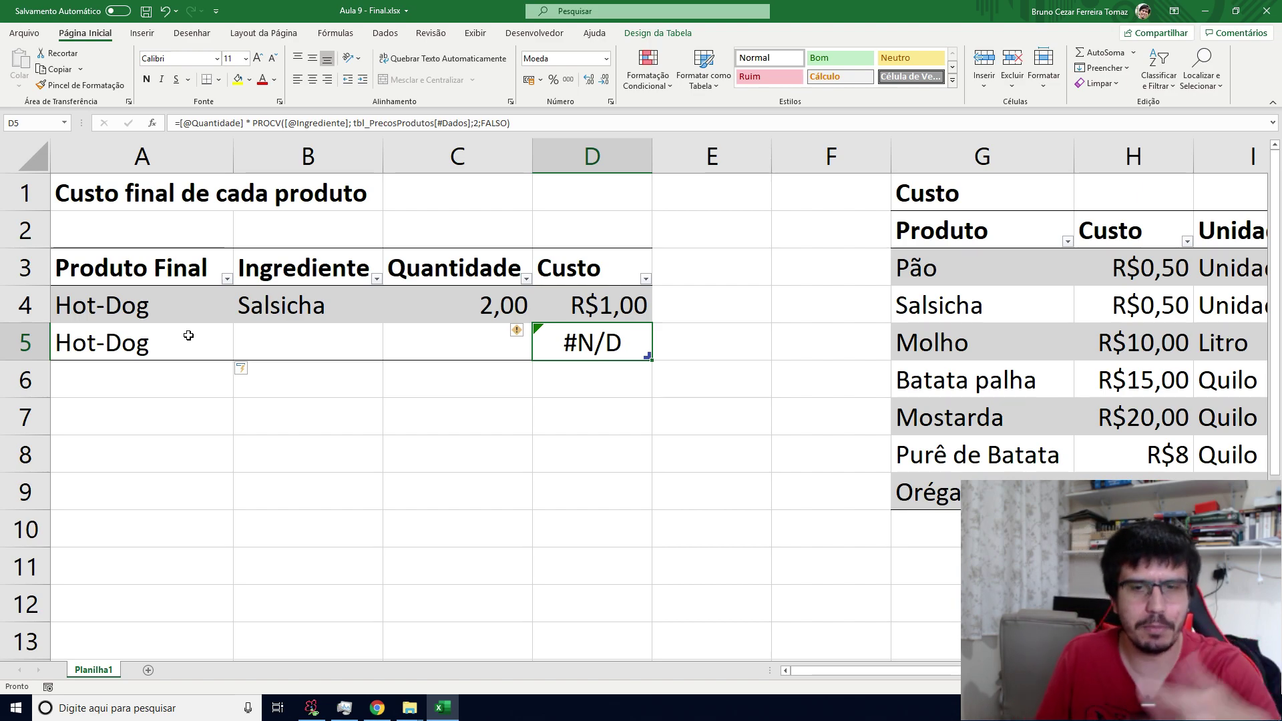
key("Left")
key("Left")
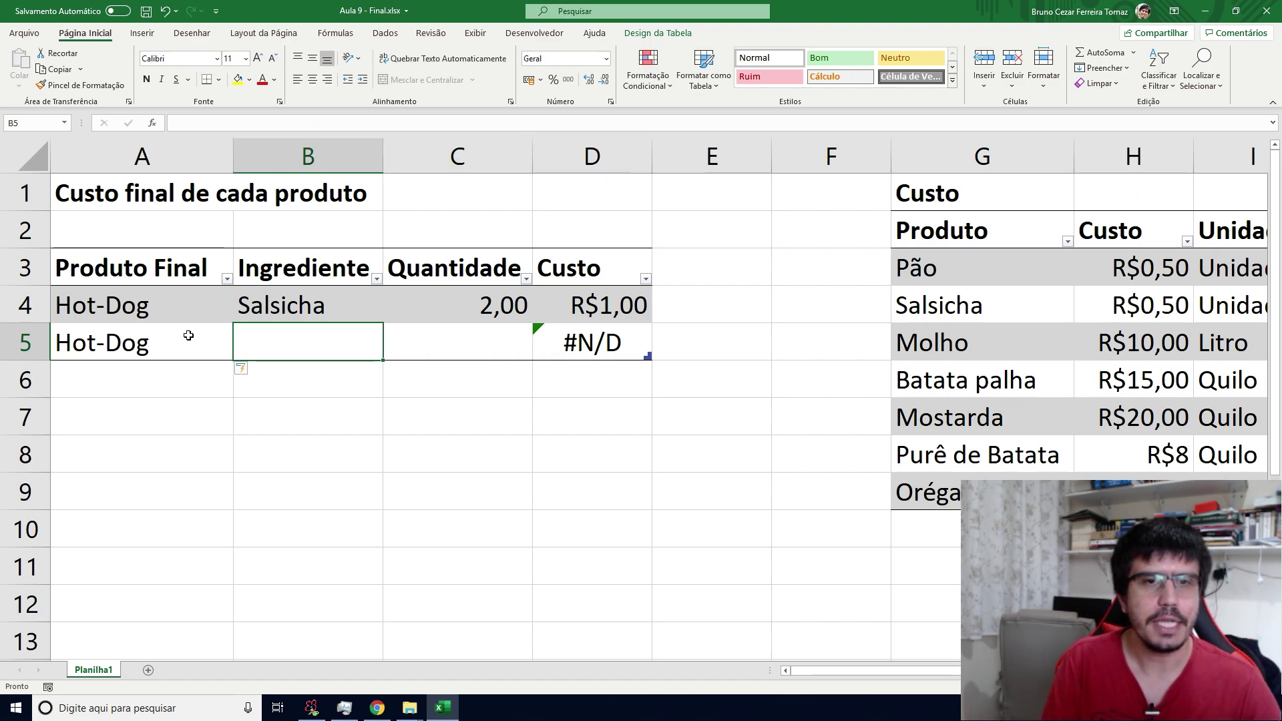
Enter ingredient Pão with quantity 1 in the second Hot-Dog row.
type("Pão")
key("Tab")
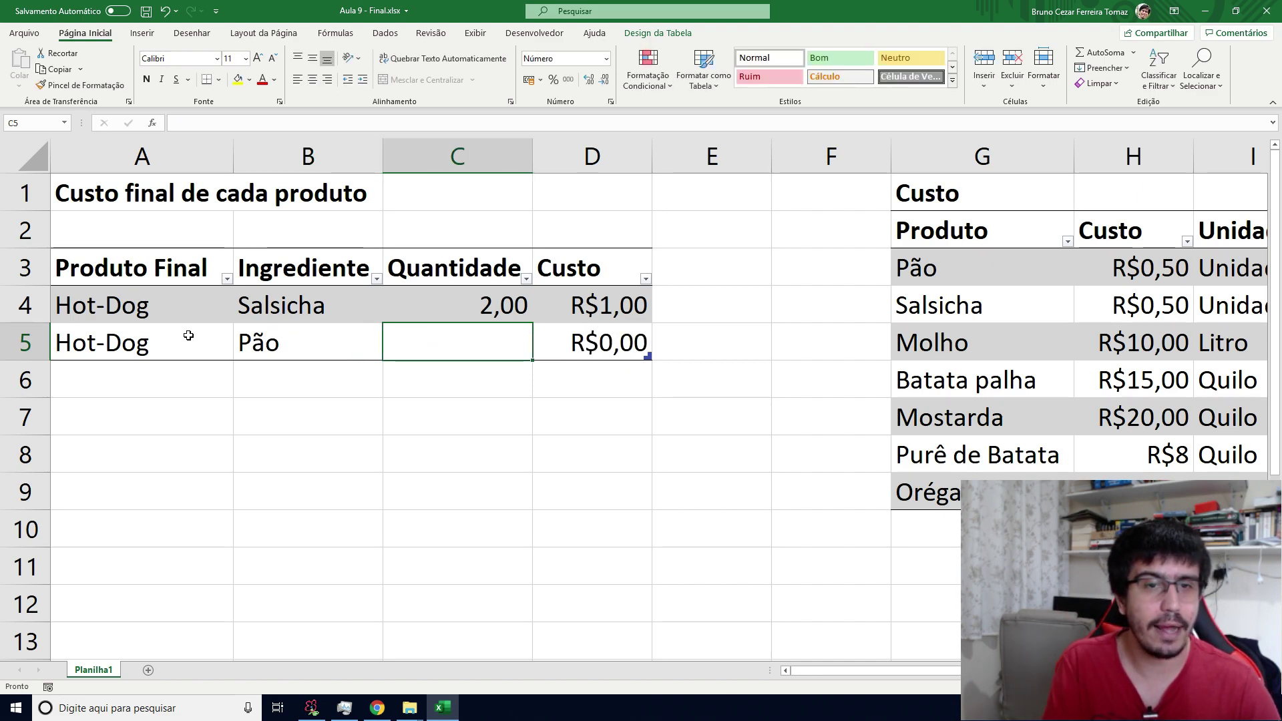
type("1")
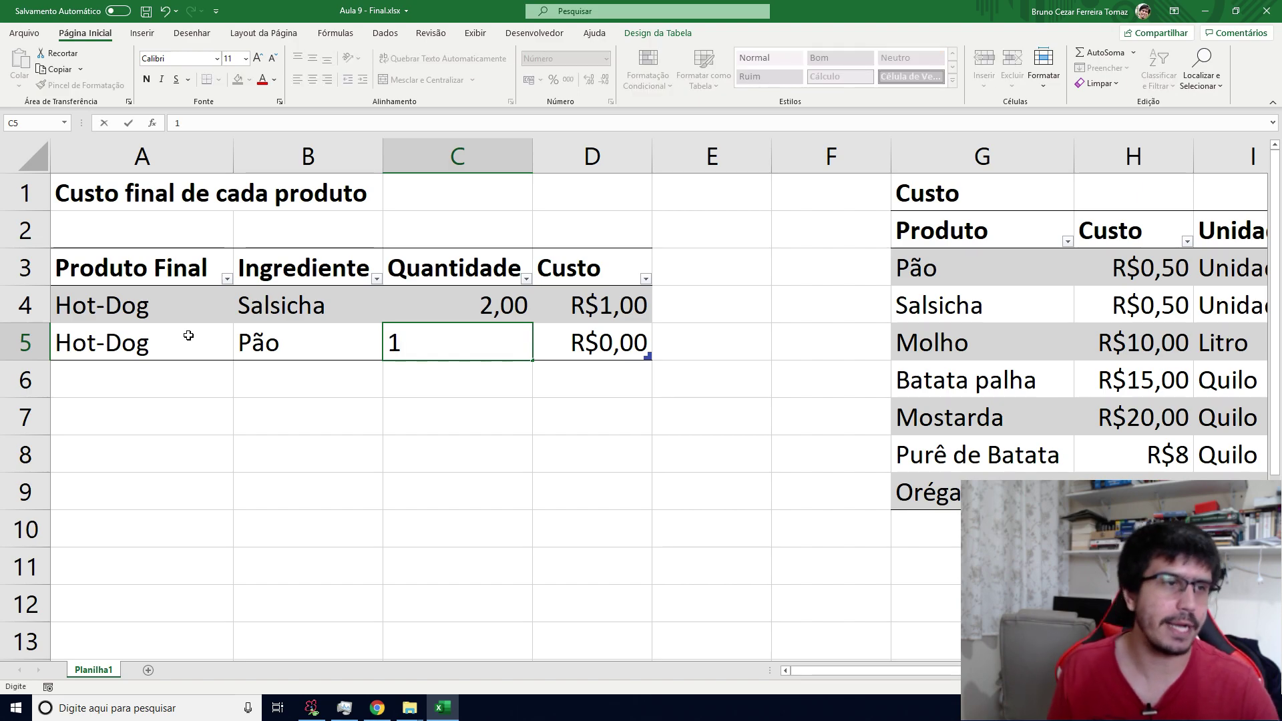
key("Tab")
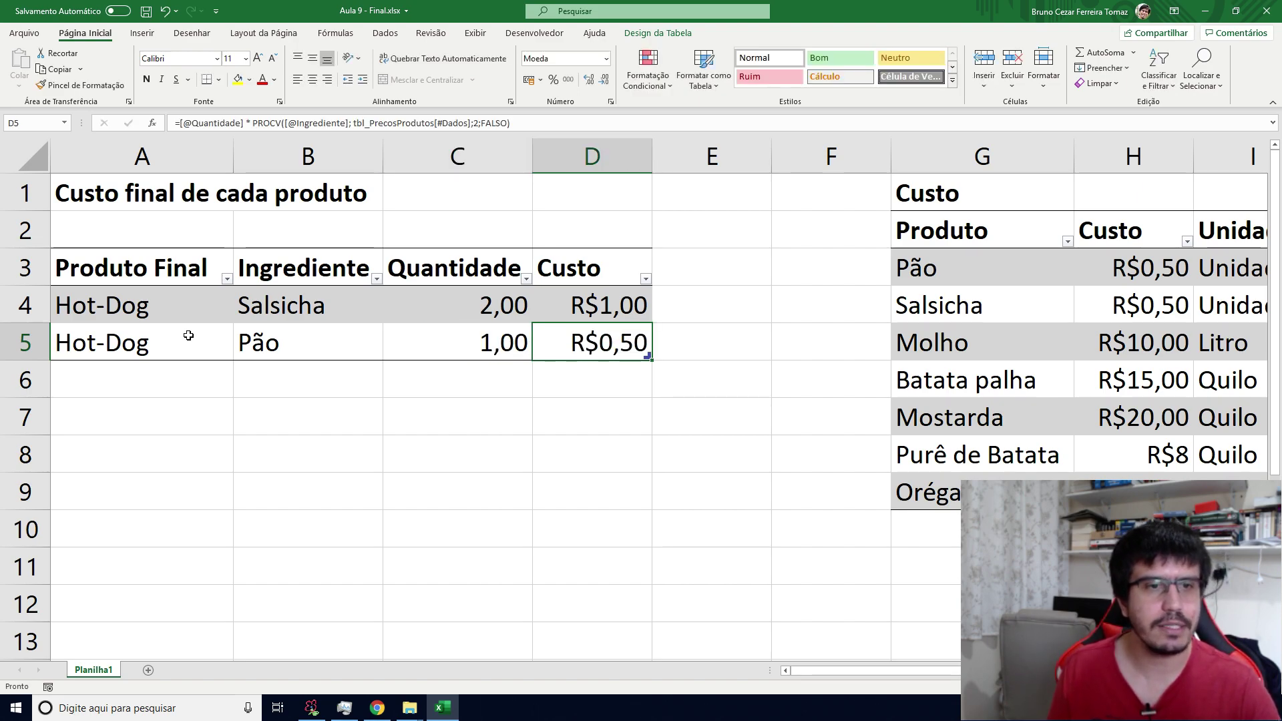
key("Return")
key("Left")
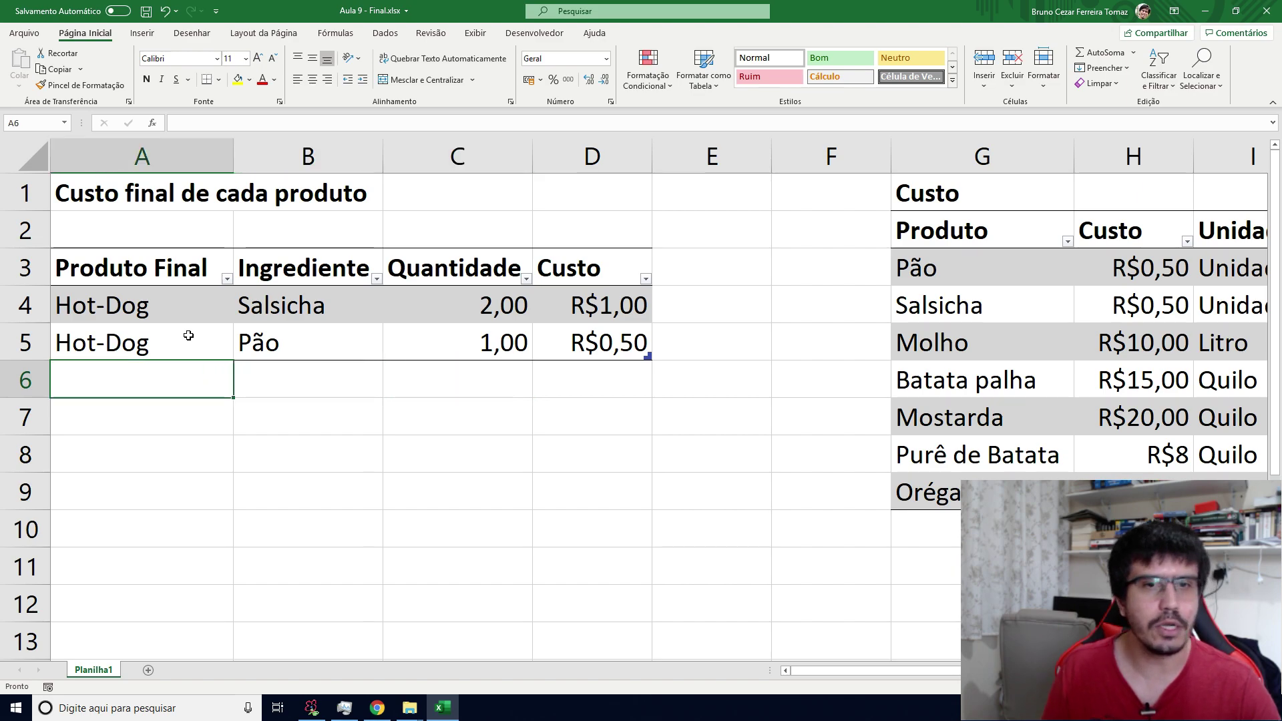
Add a third Hot-Dog row in row 6 with ingredient Molho and quantity 0,05.
type("Mol")
key("BackSpace")
key("BackSpace")
key("BackSpace")
type("Hot-Dog")
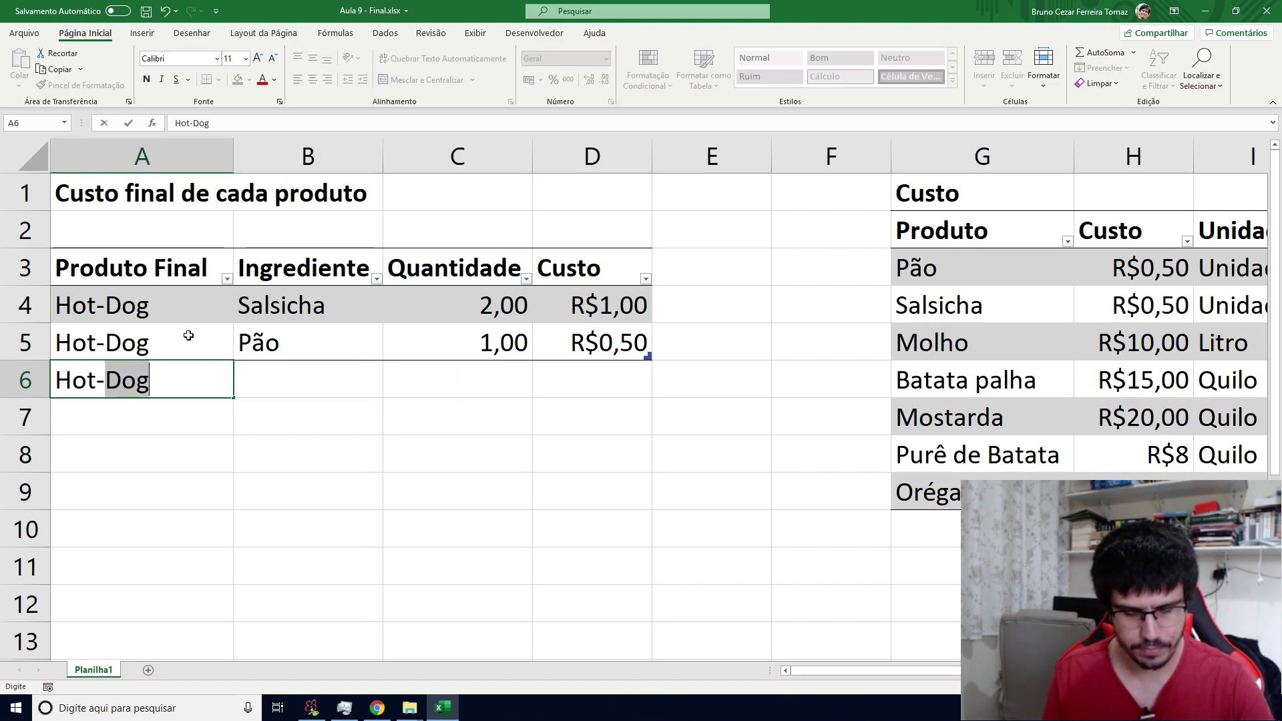
key("Tab")
type("Molho")
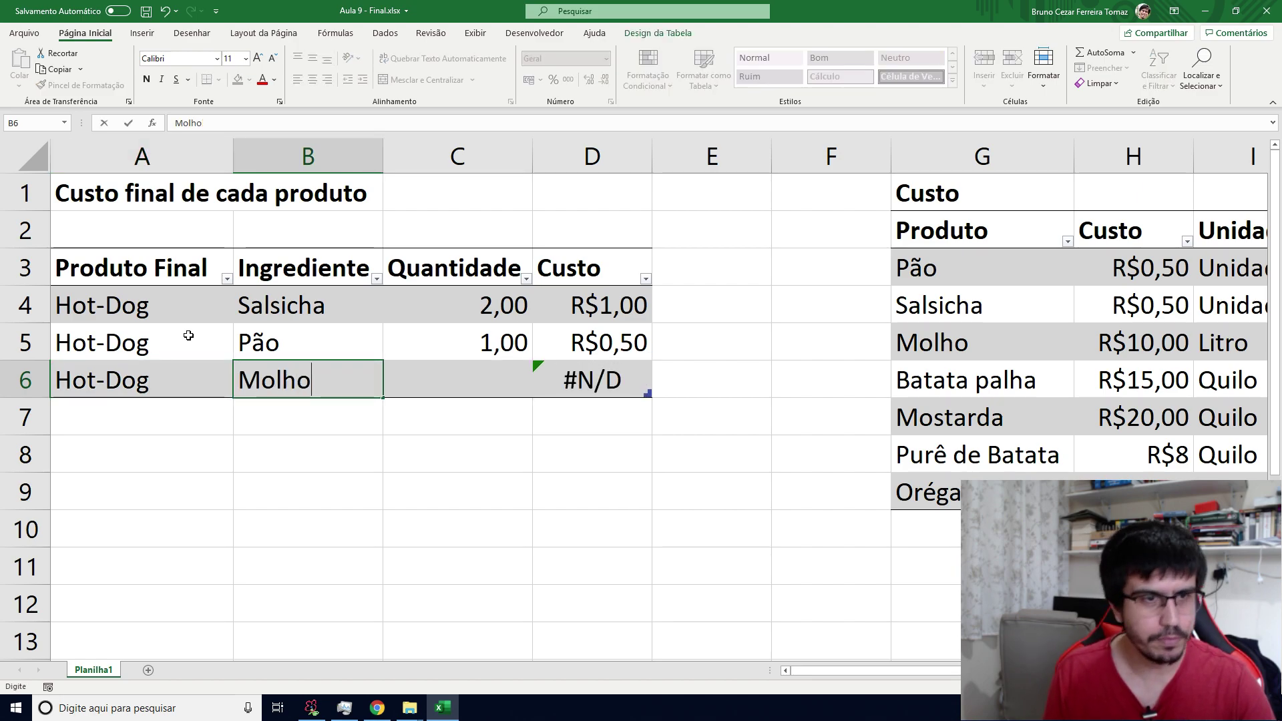
key("Tab")
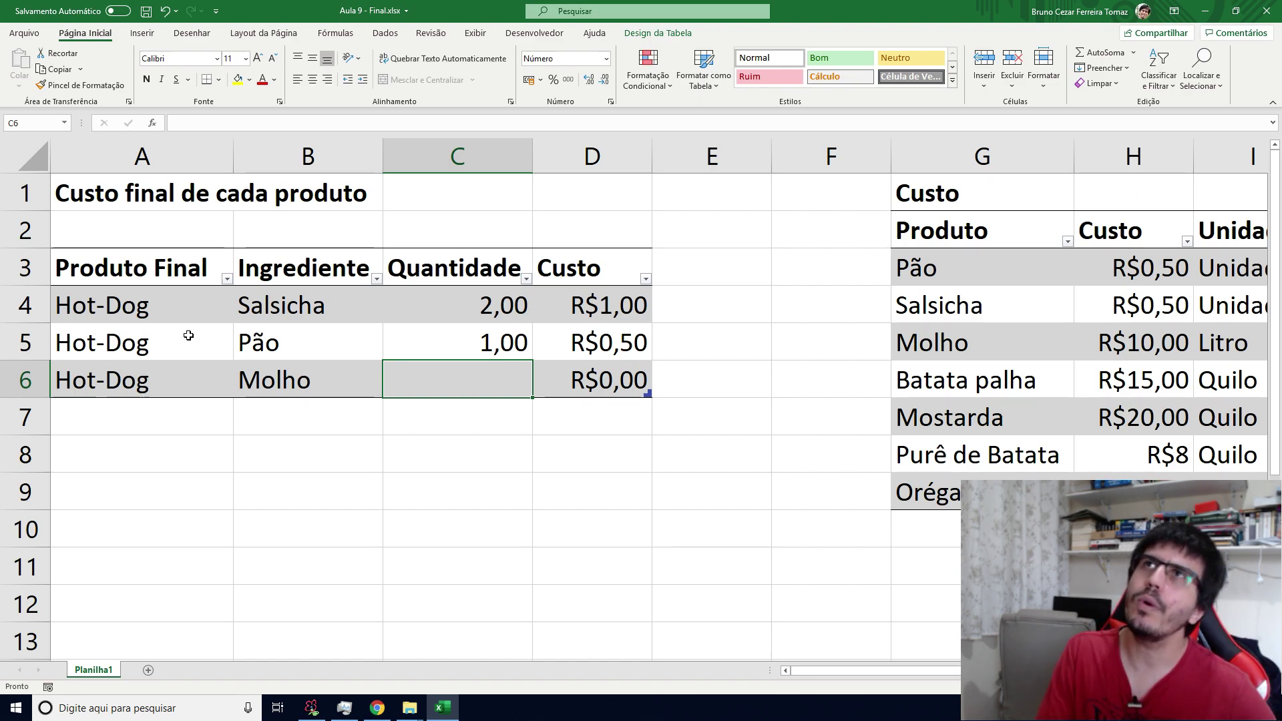
type("0,05")
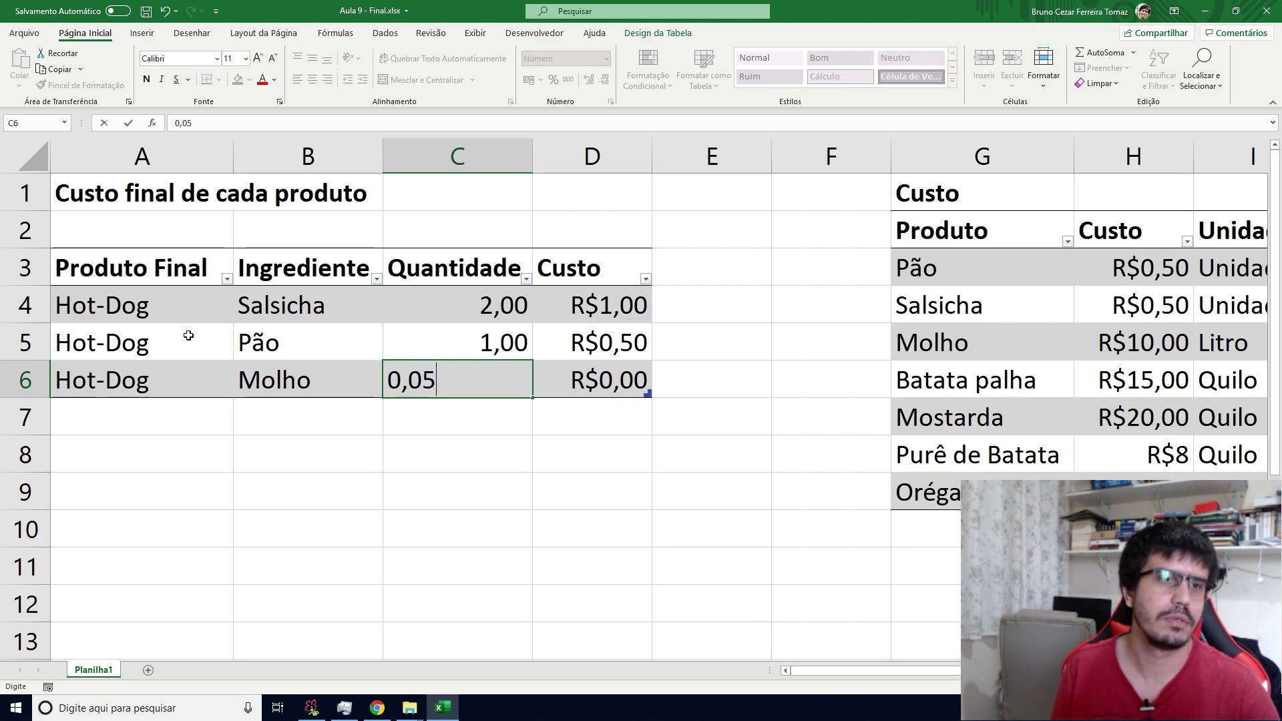
key("Tab")
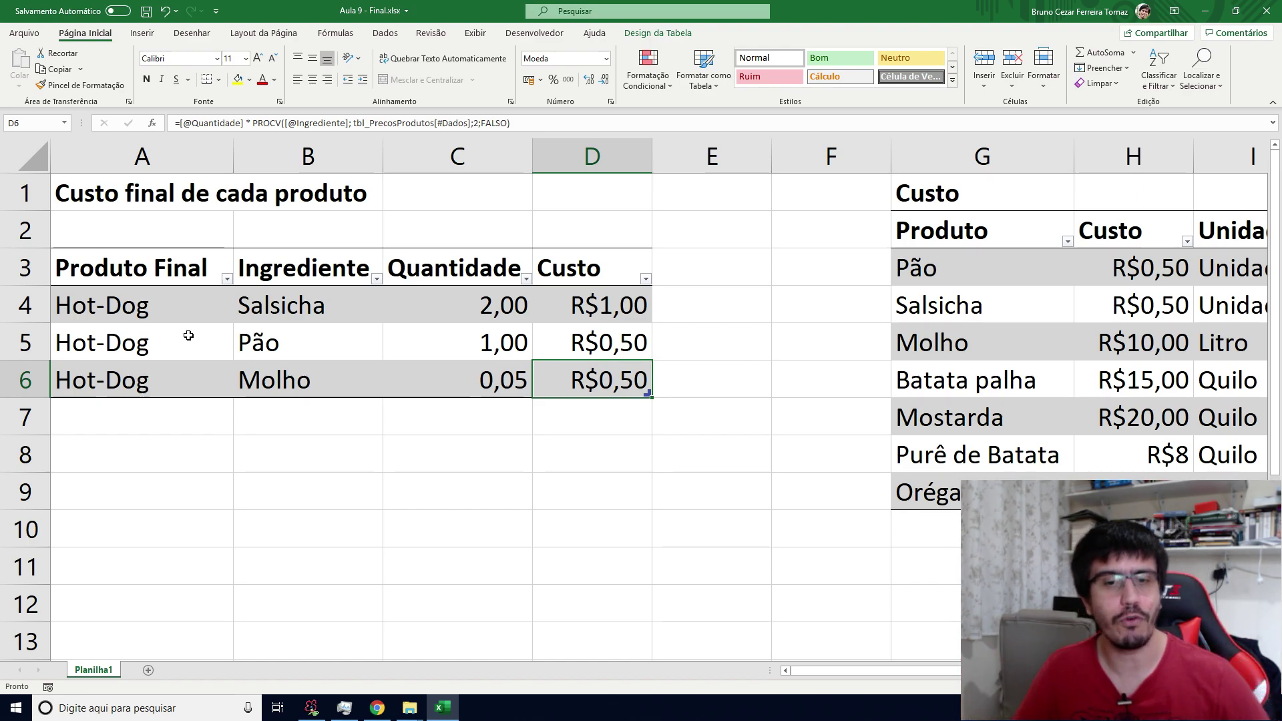
Check the sum of the three Hot-Dog ingredient costs in D4:D6.
key("Down")
key("Left")
key("Left")
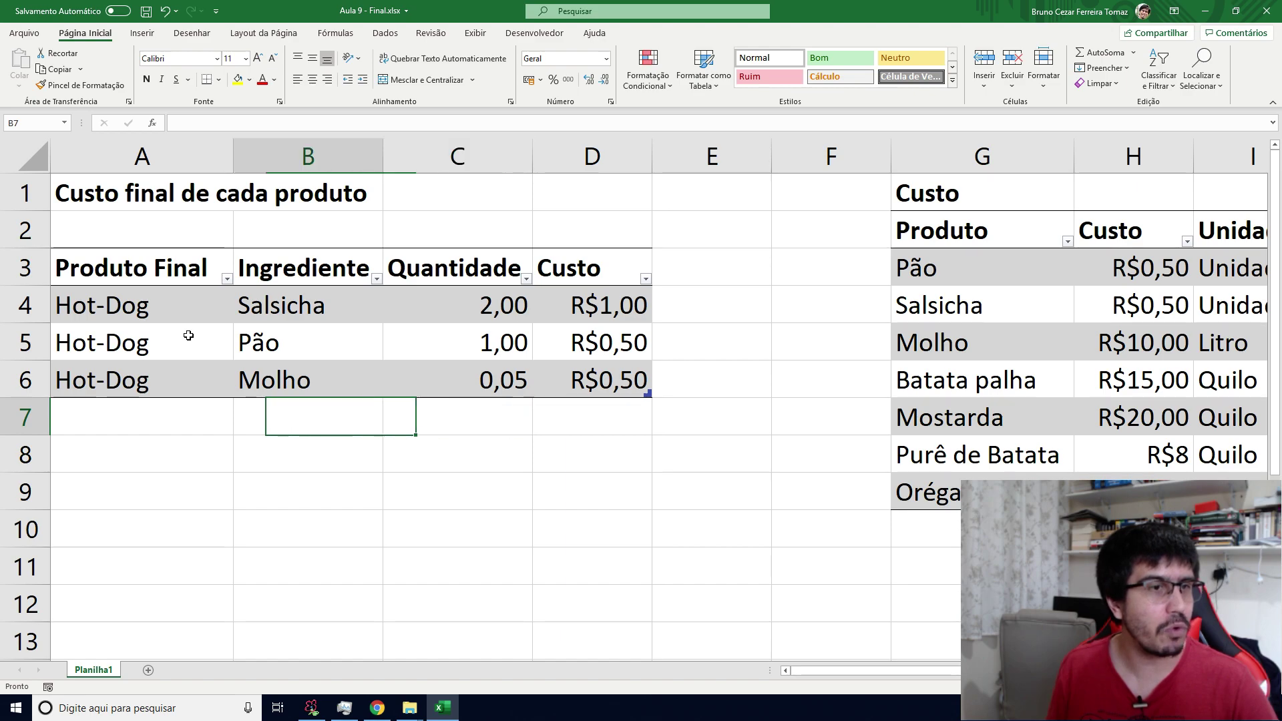
key("Left")
key("Up")
key("Up")
key("Up")
key("Right")
key("Right")
key("Right")
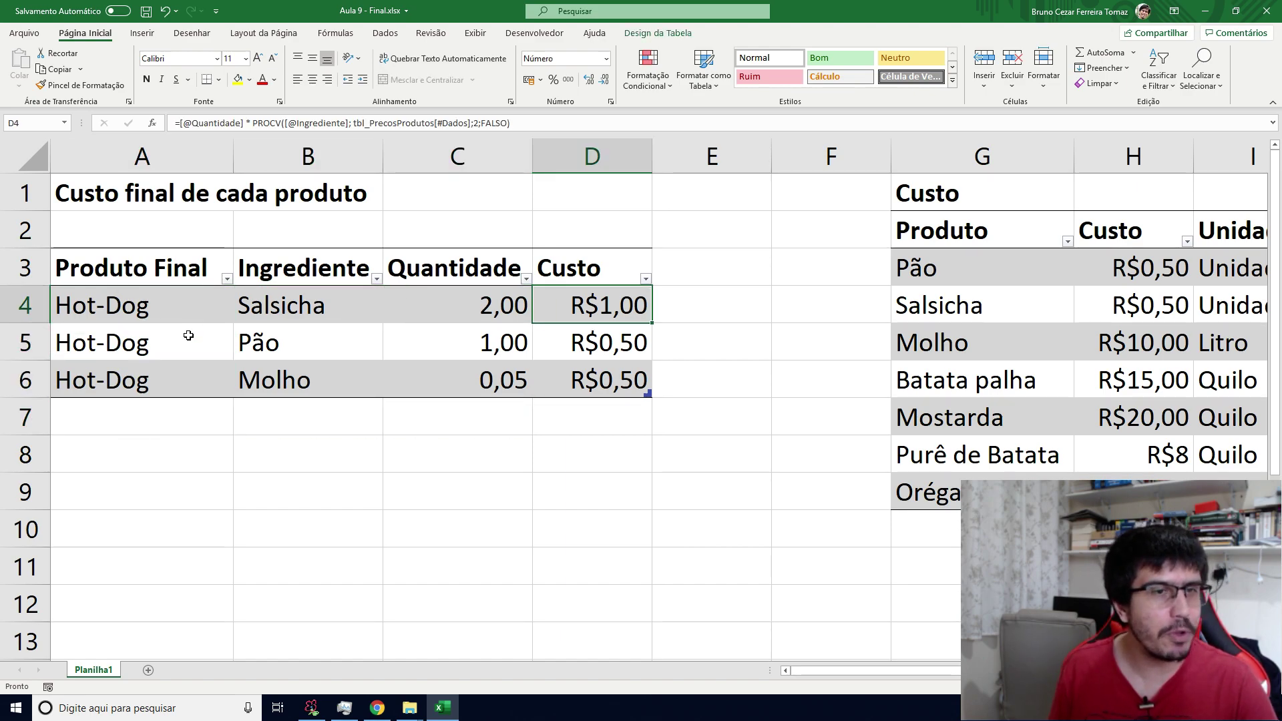
key("shift+Down")
key("shift+Down")
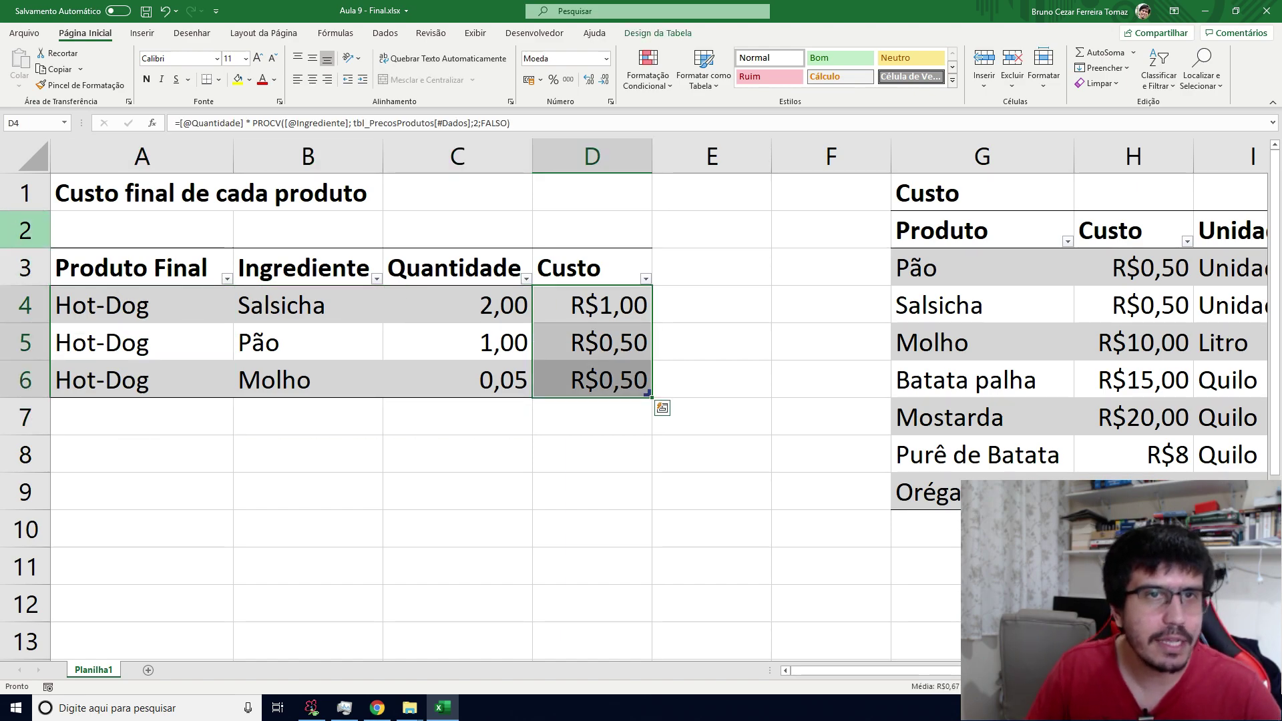
double_click(849, 6)
left_click_drag(105, 284, 605, 51)
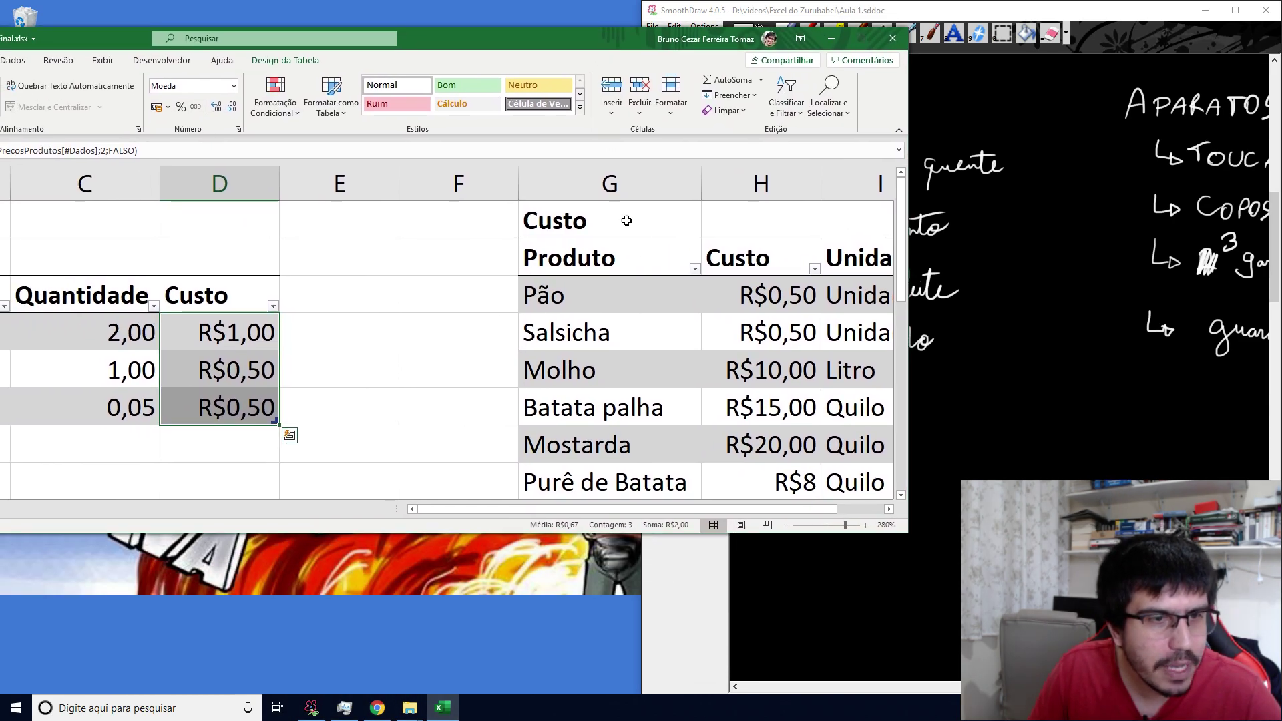
left_click(606, 482)
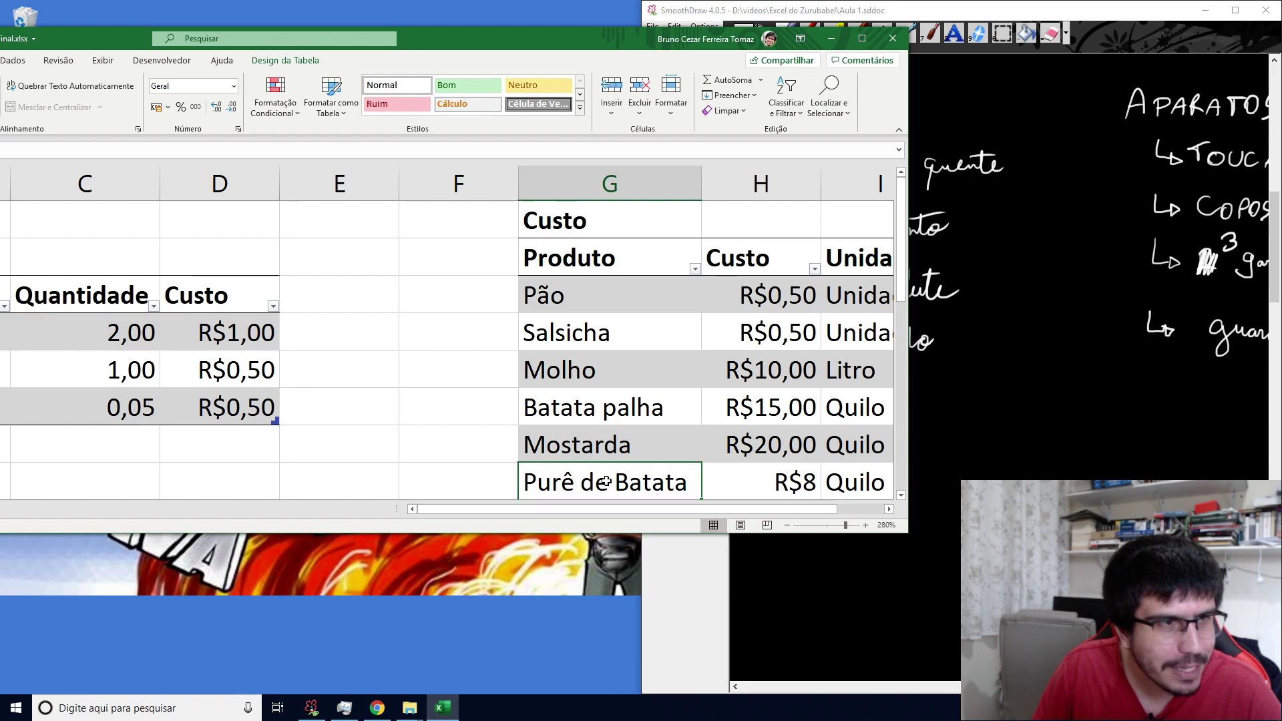
left_click(249, 342)
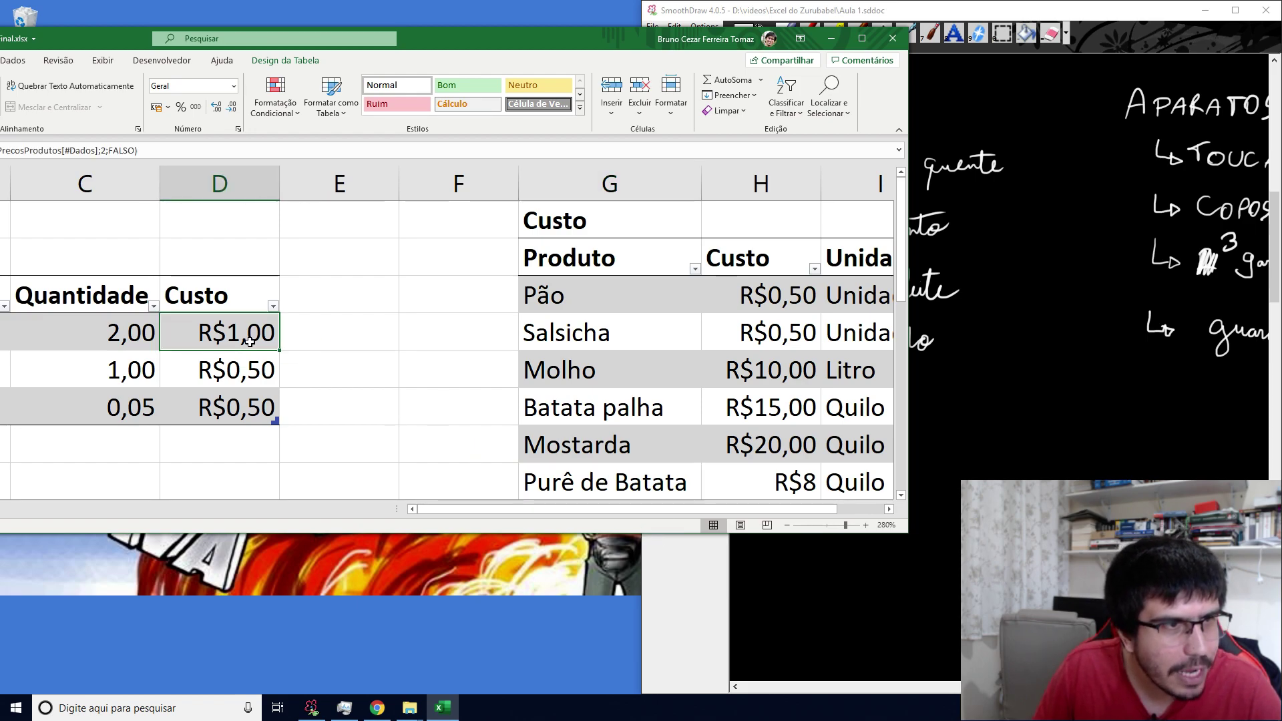
left_click_drag(249, 341, 248, 407)
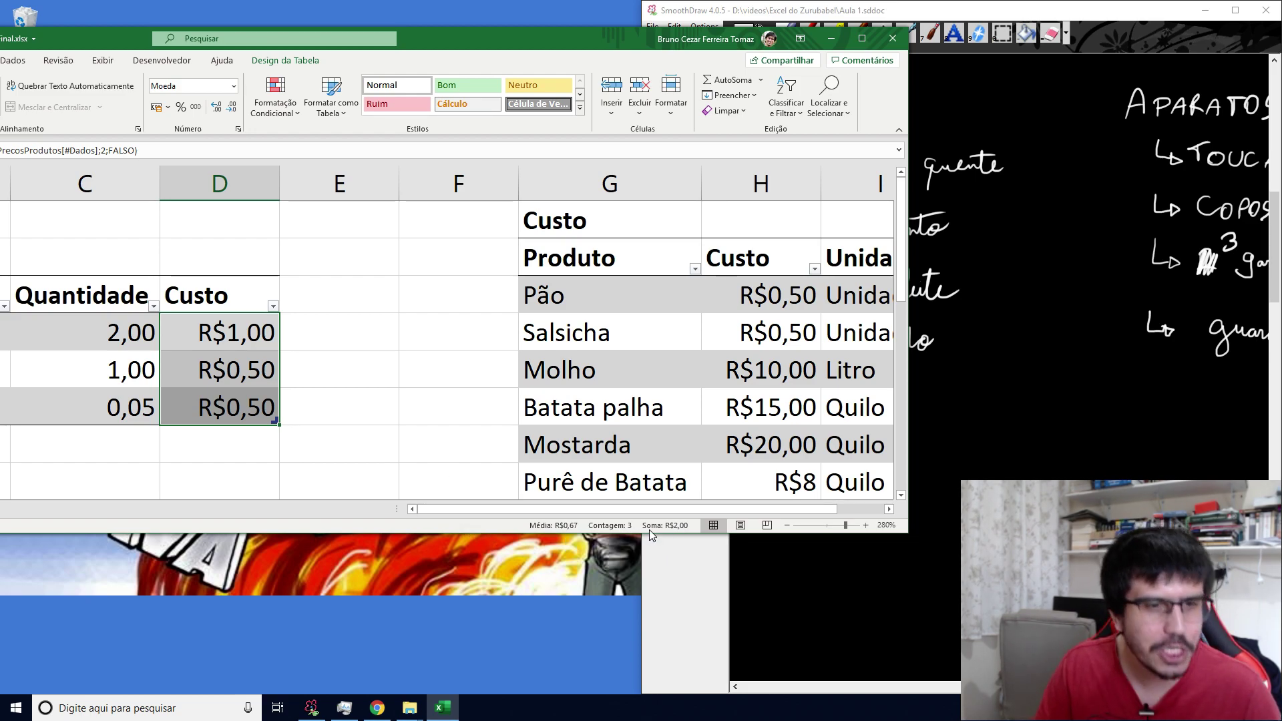
left_click(862, 38)
left_click(700, 526)
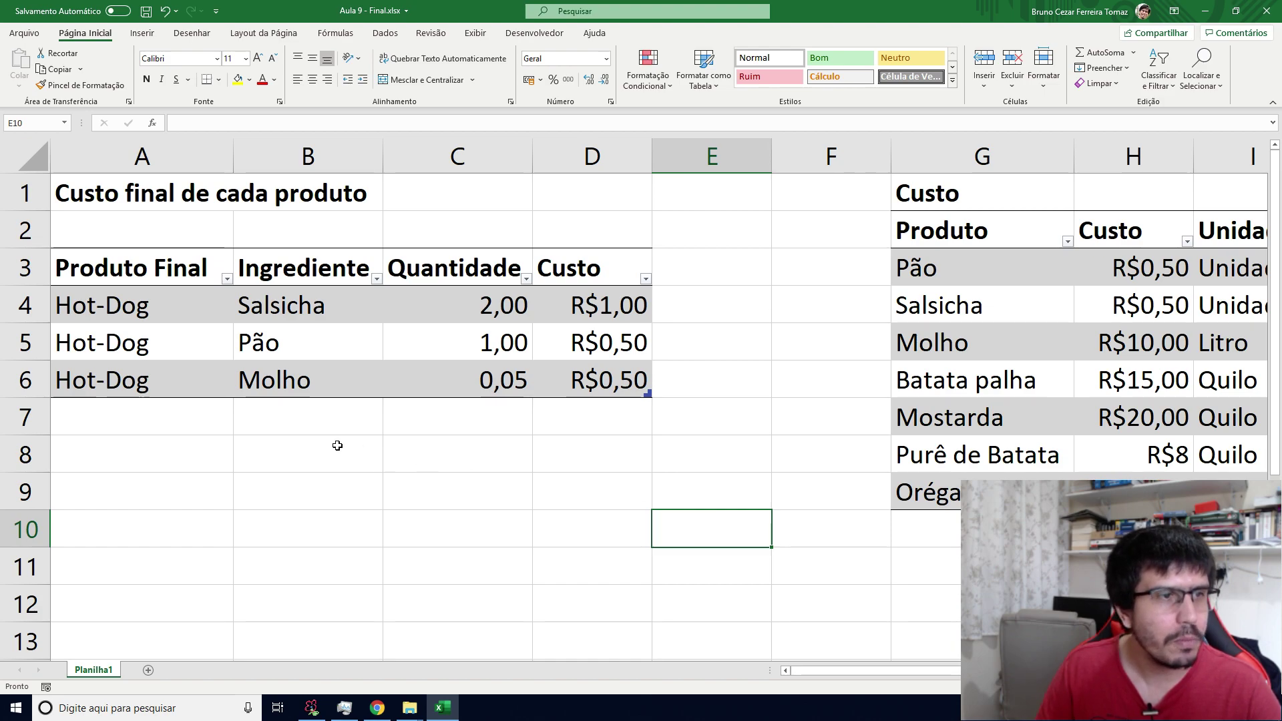
Add Bolo de Milho to the ingredient cost table in row 10 with a cost of 6,50.
left_click(158, 439)
left_click(175, 423)
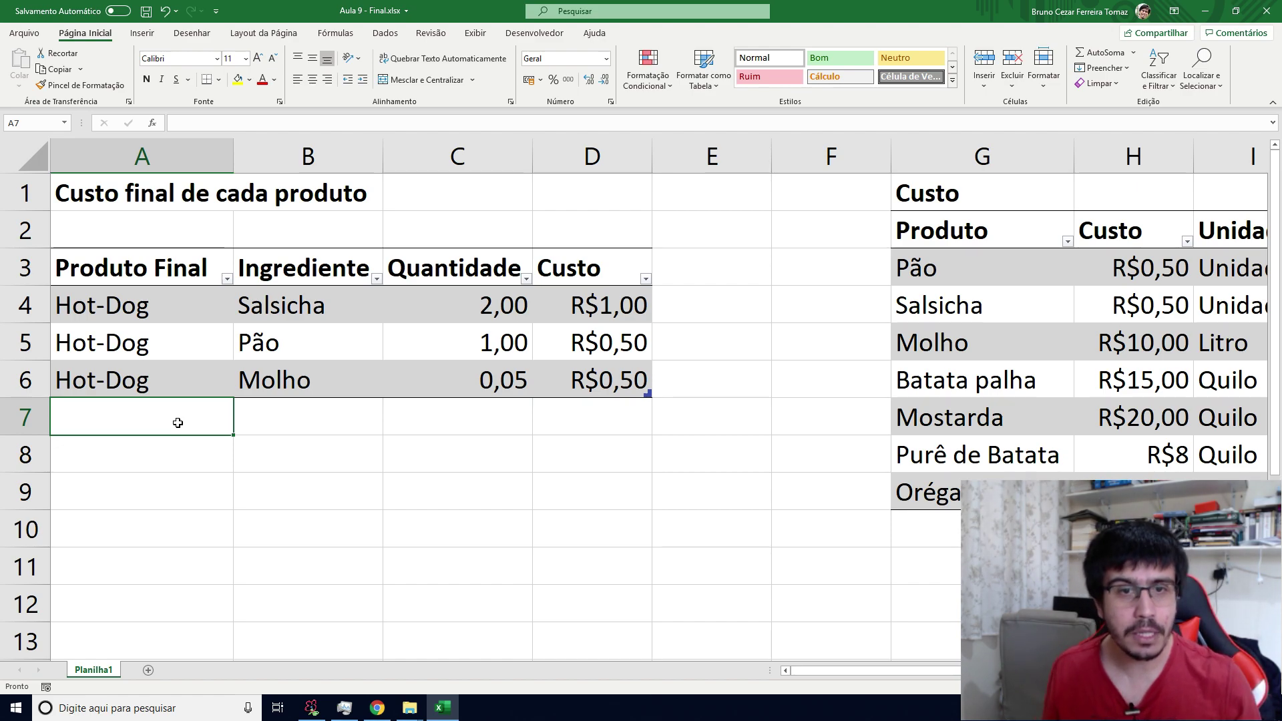
key("Right")
key("Right")
key("Right")
key("Right")
key("Right")
key("Right")
key("Right")
key("Right")
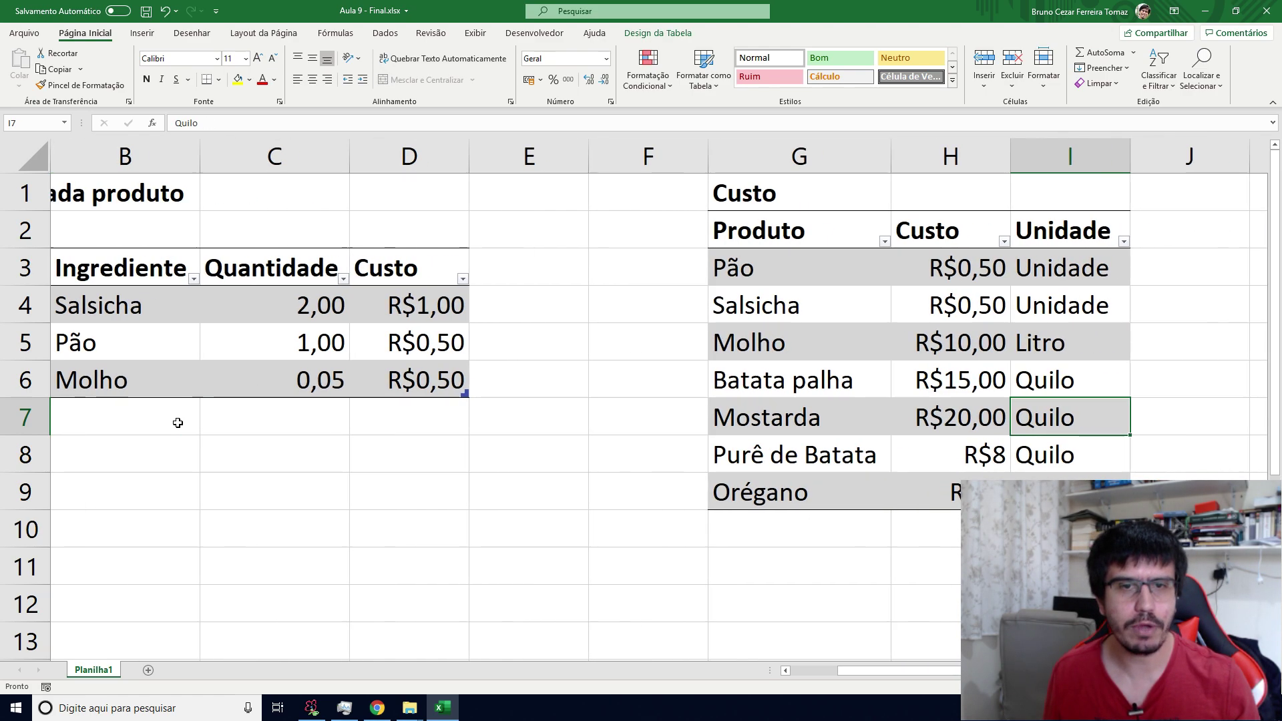
key("Left")
key("Down")
key("Down")
key("Down")
key("Left")
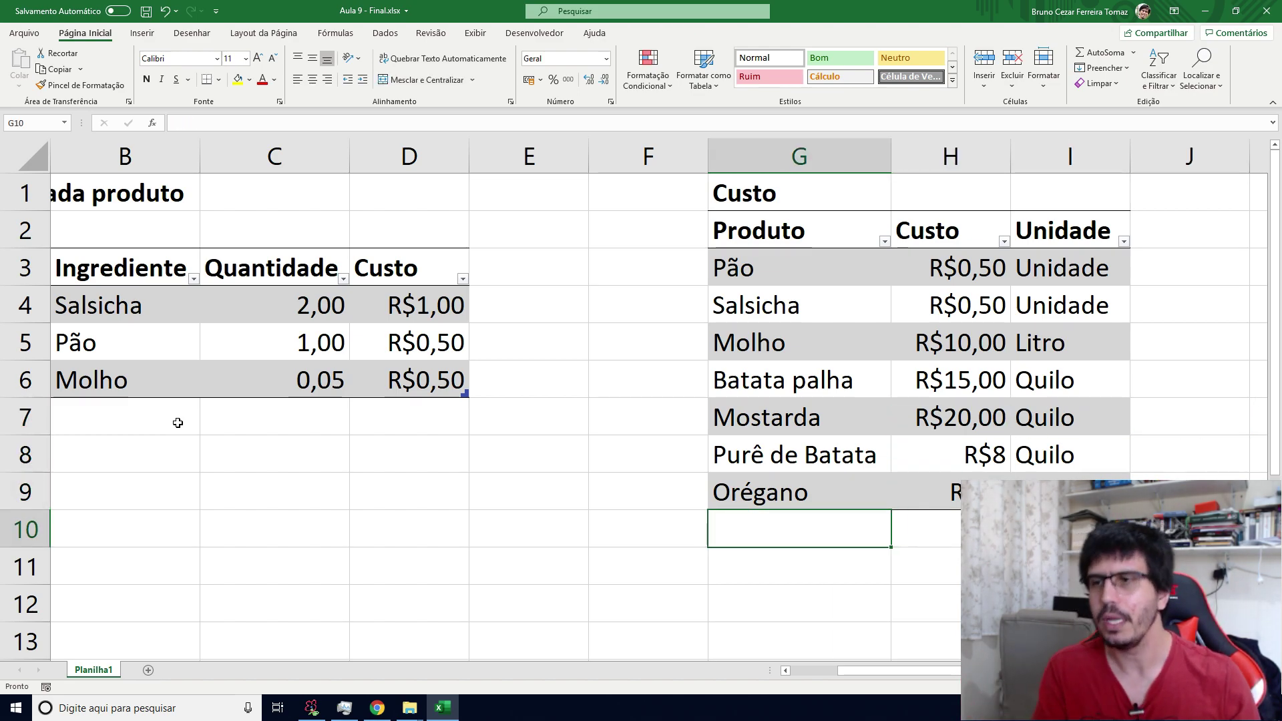
type("Bolo")
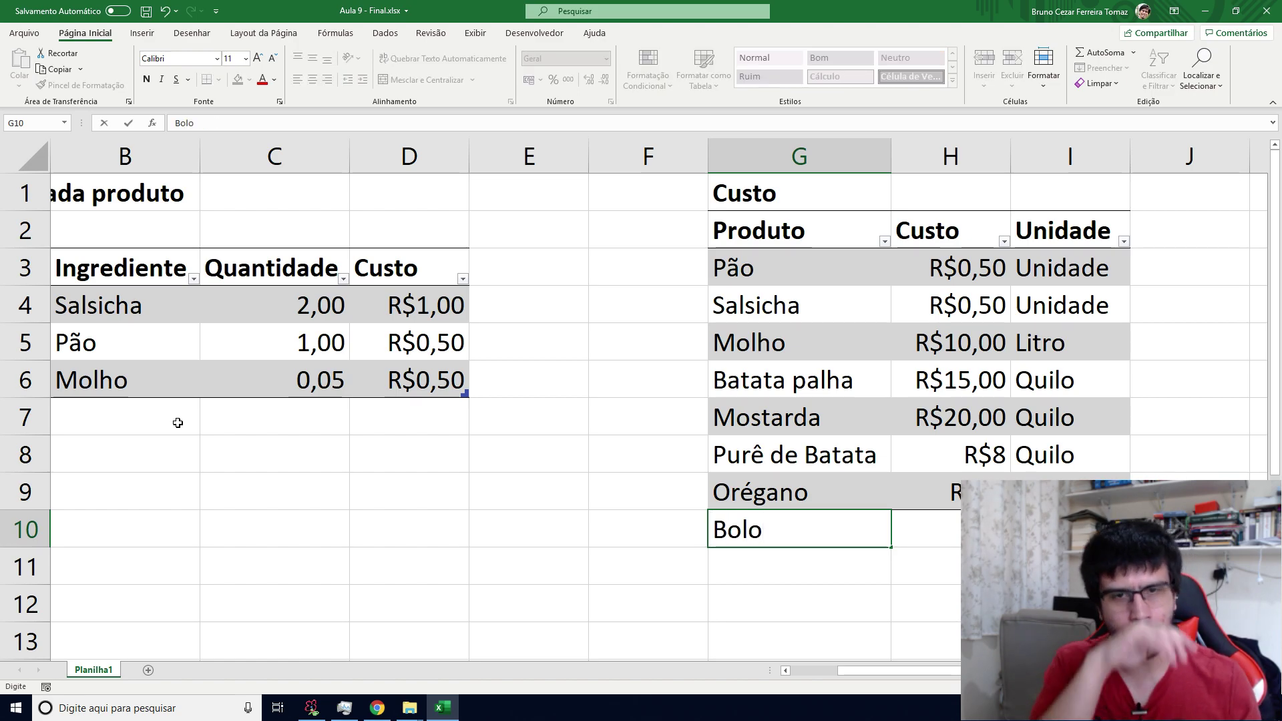
type(" de Milho")
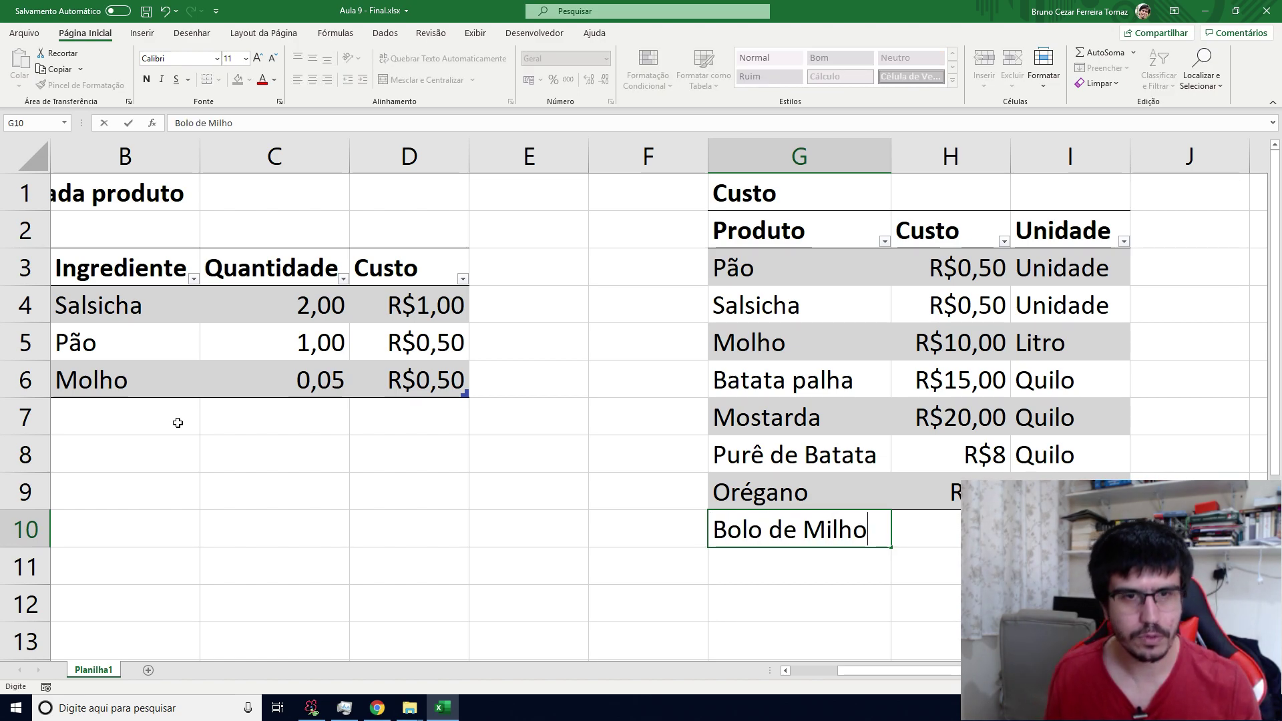
key("Tab")
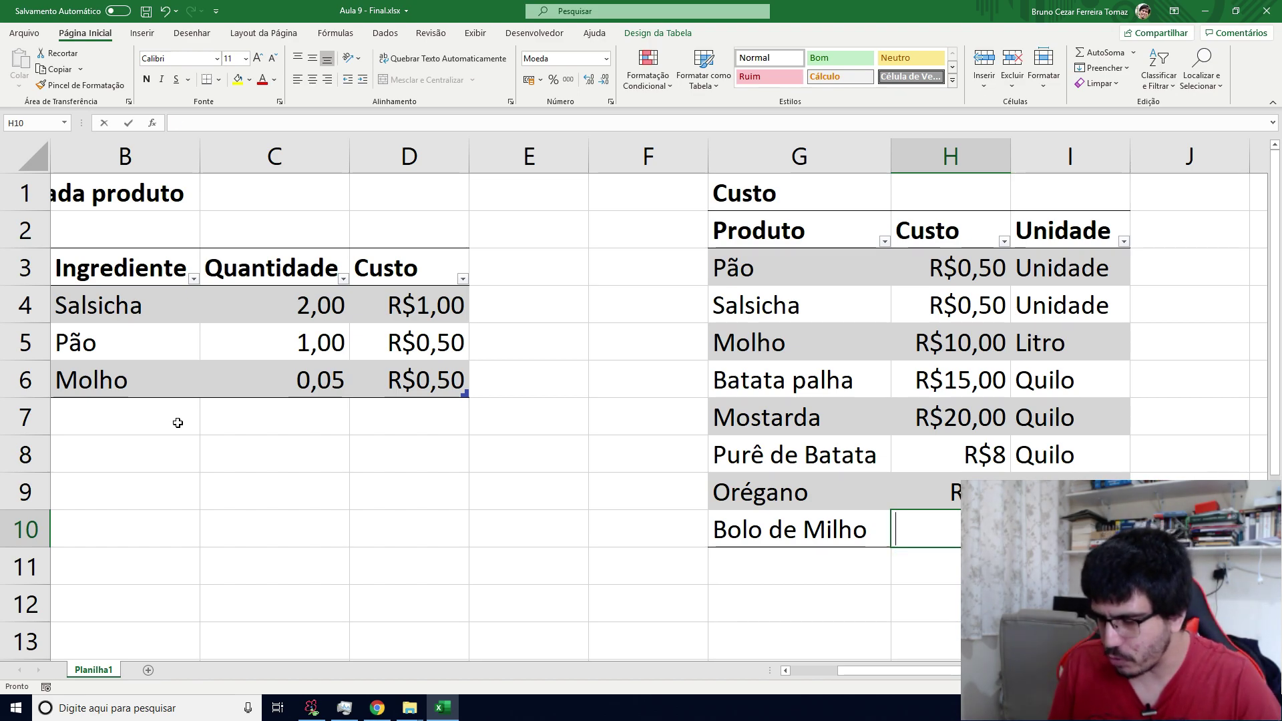
type("6,50")
key("Tab")
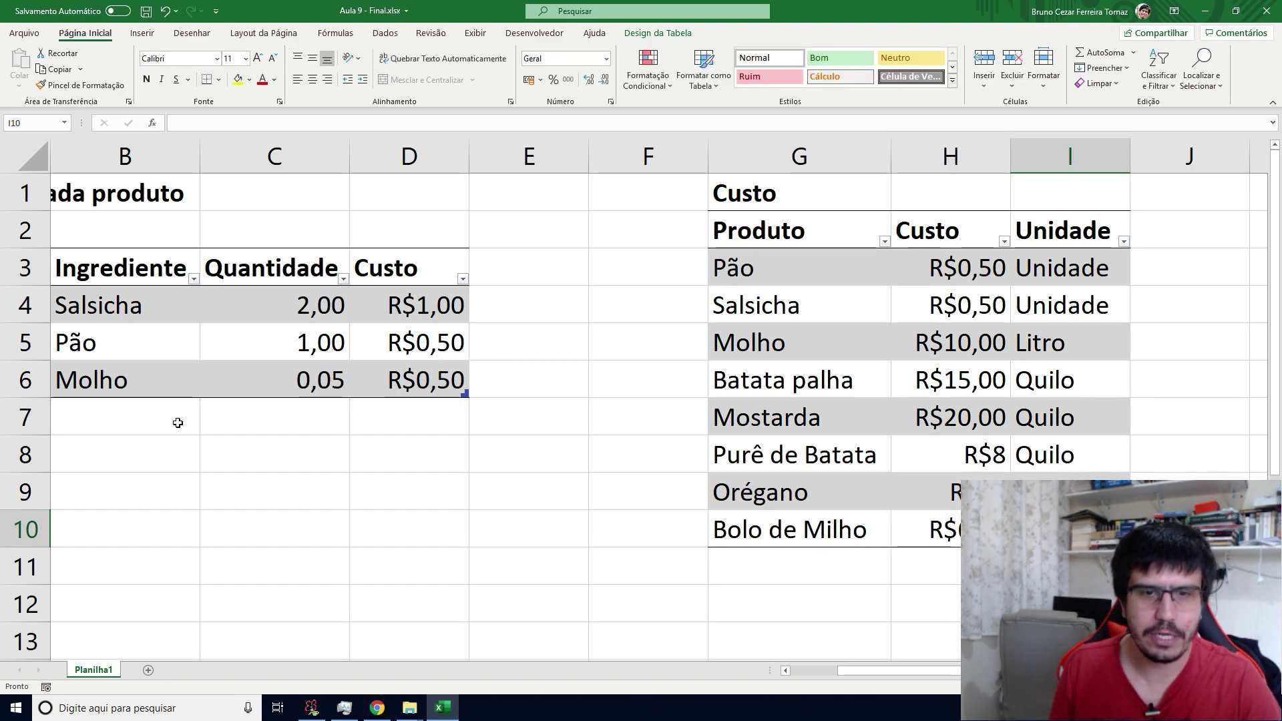
Set the unit of Bolo de Milho to Unidade in the ingredient cost table.
double_click(934, 10)
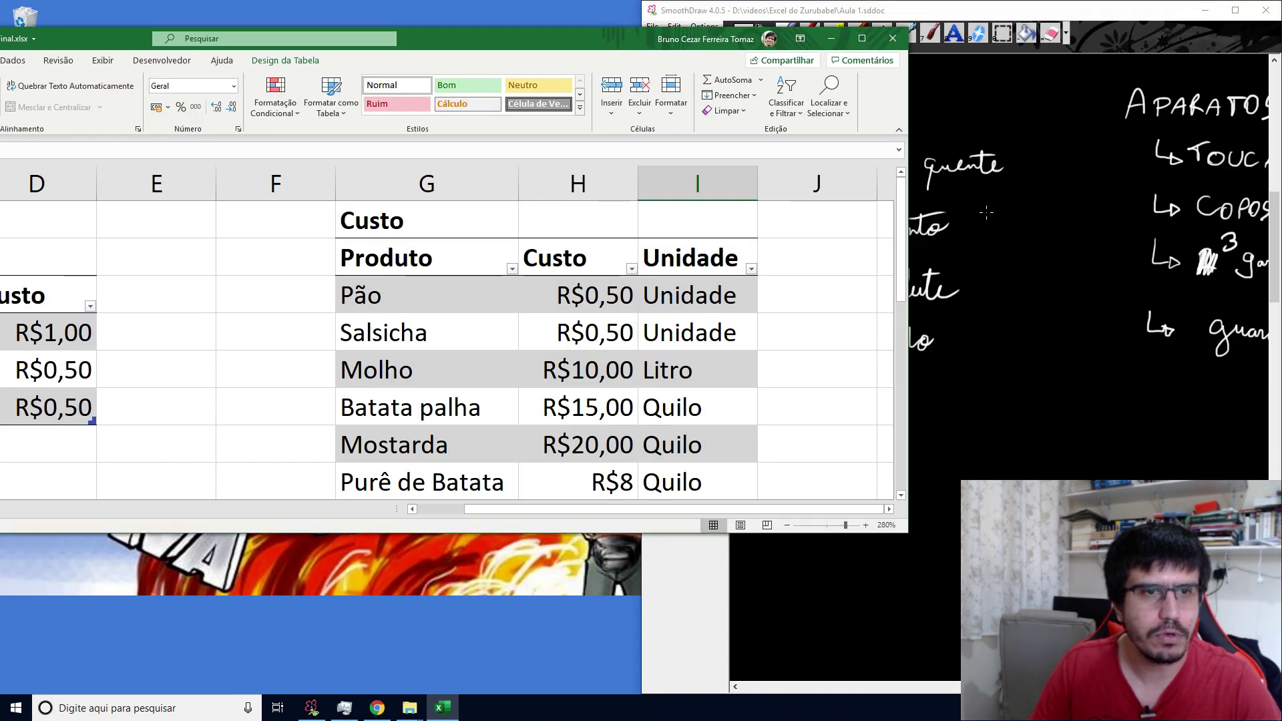
scroll(860, 339, "down", 4)
scroll(862, 339, "up", 3)
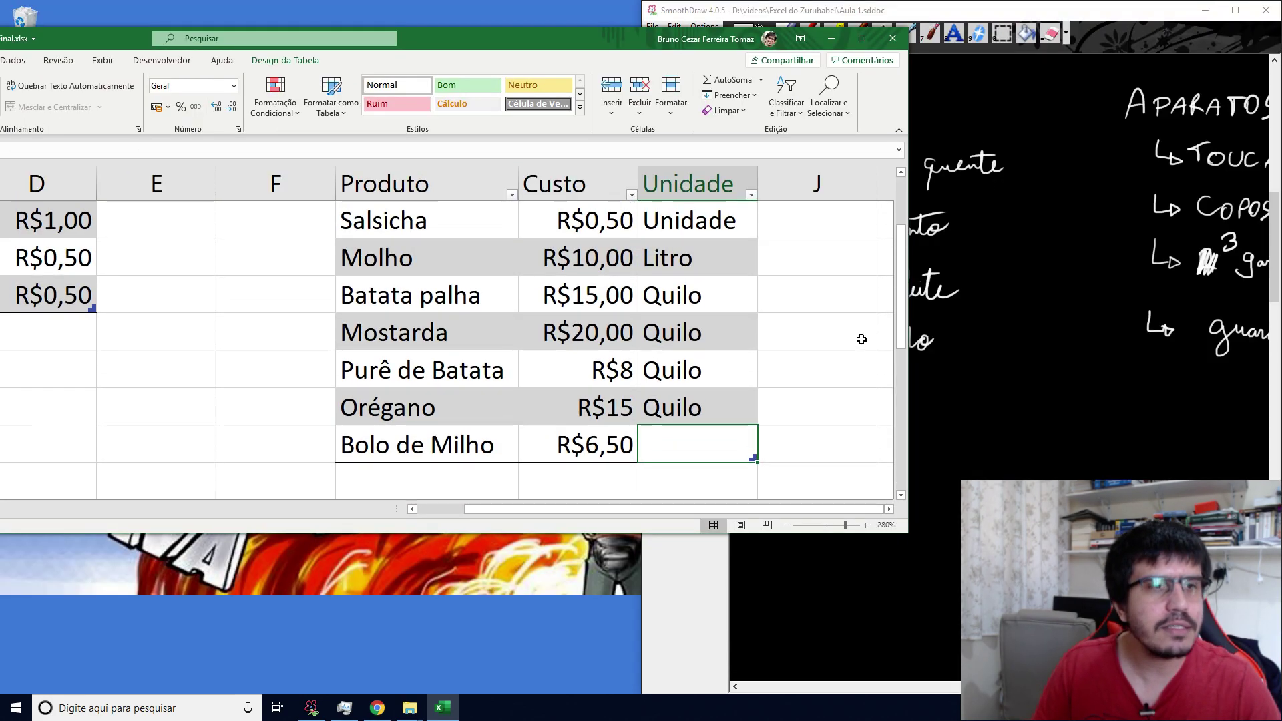
type("Unidade")
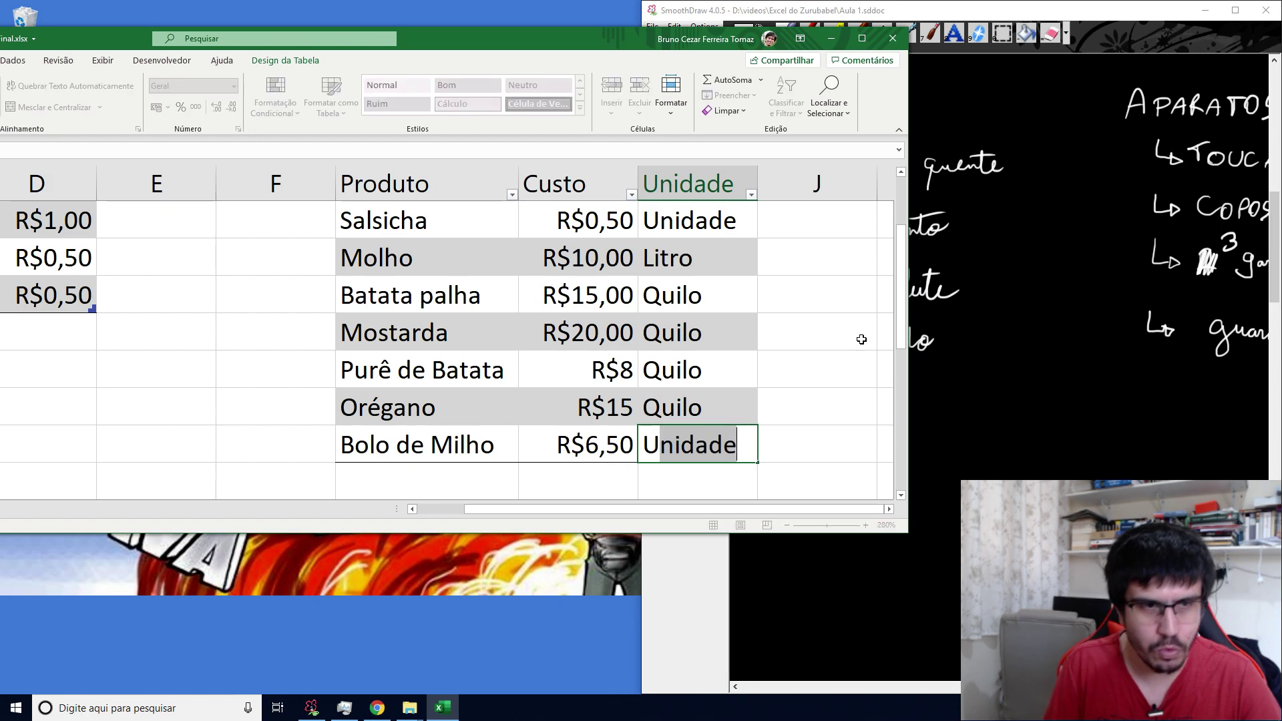
key("Left")
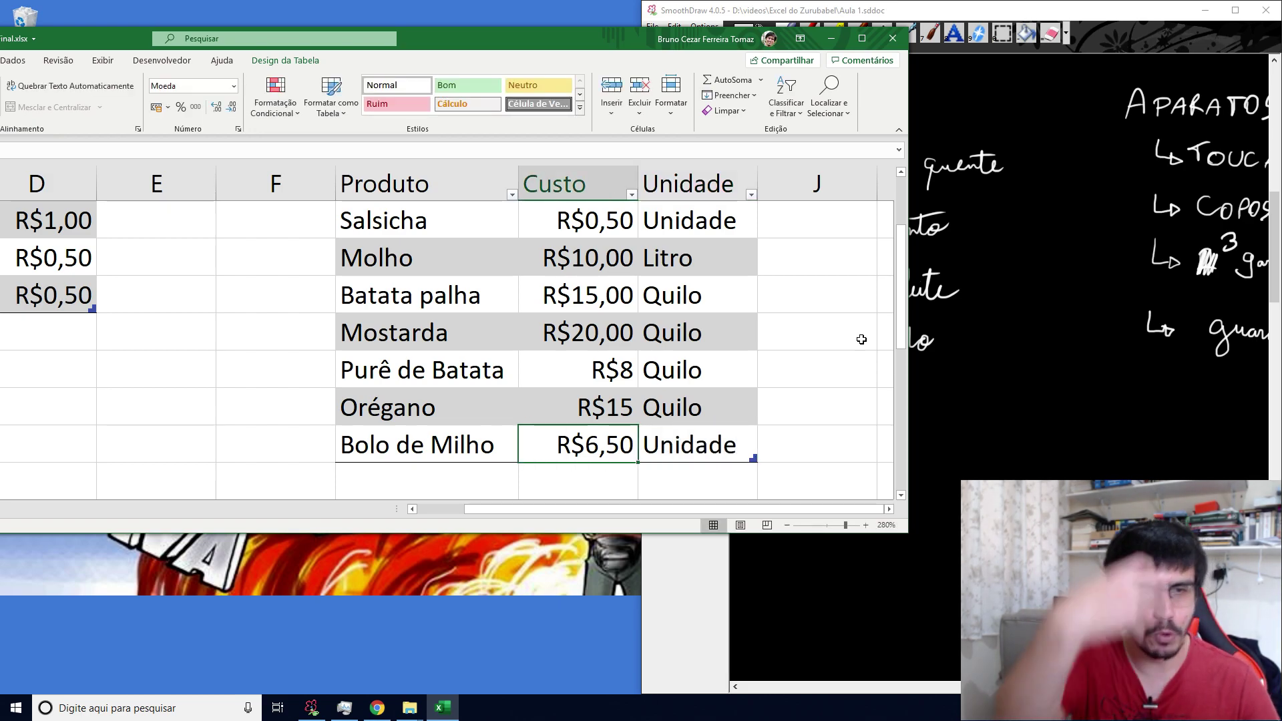
left_click(862, 38)
scroll(808, 531, "up", 1)
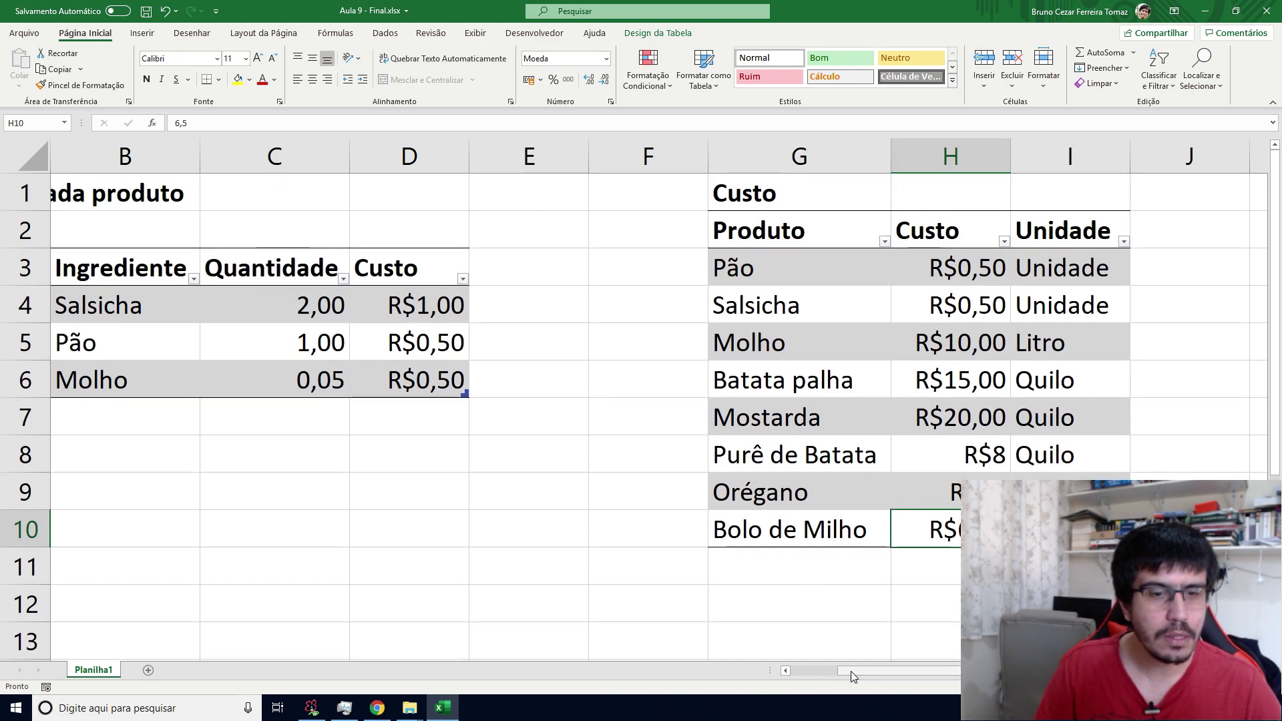
Add a row in A7 for the final product Bolo de Milho, with Bolo de Milho as its ingredient.
left_click_drag(851, 671, 774, 648)
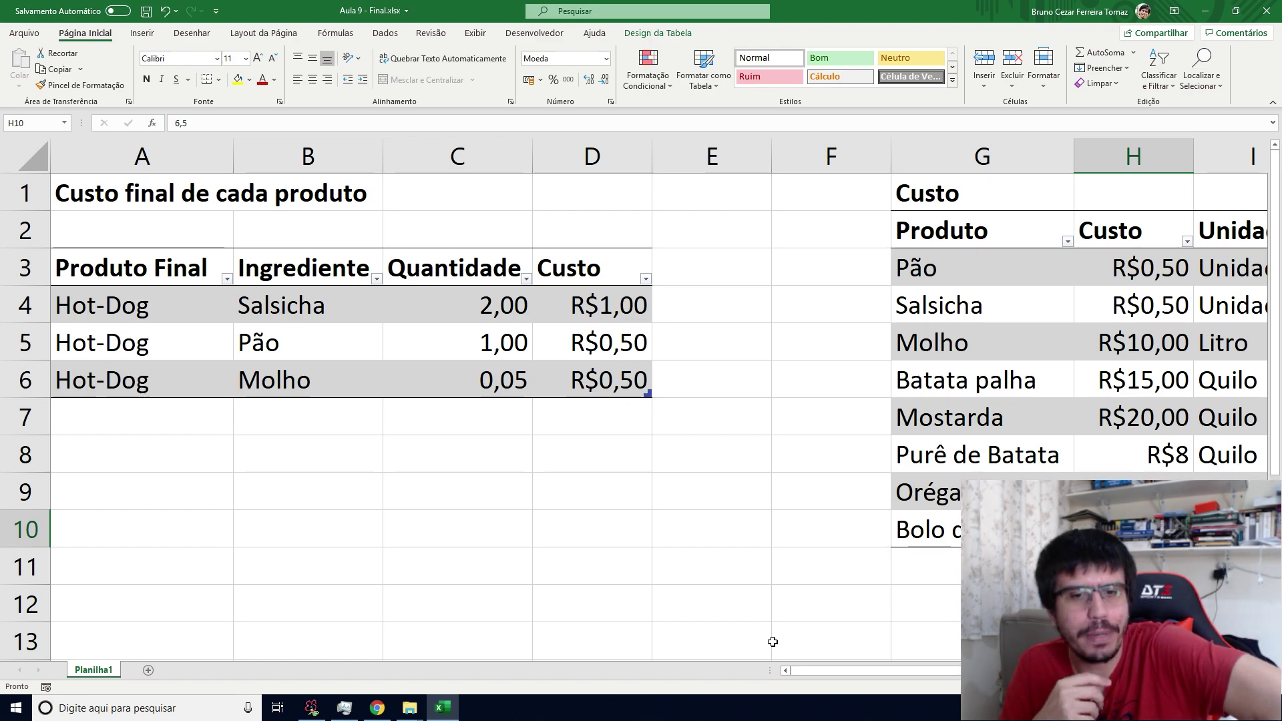
left_click(121, 402)
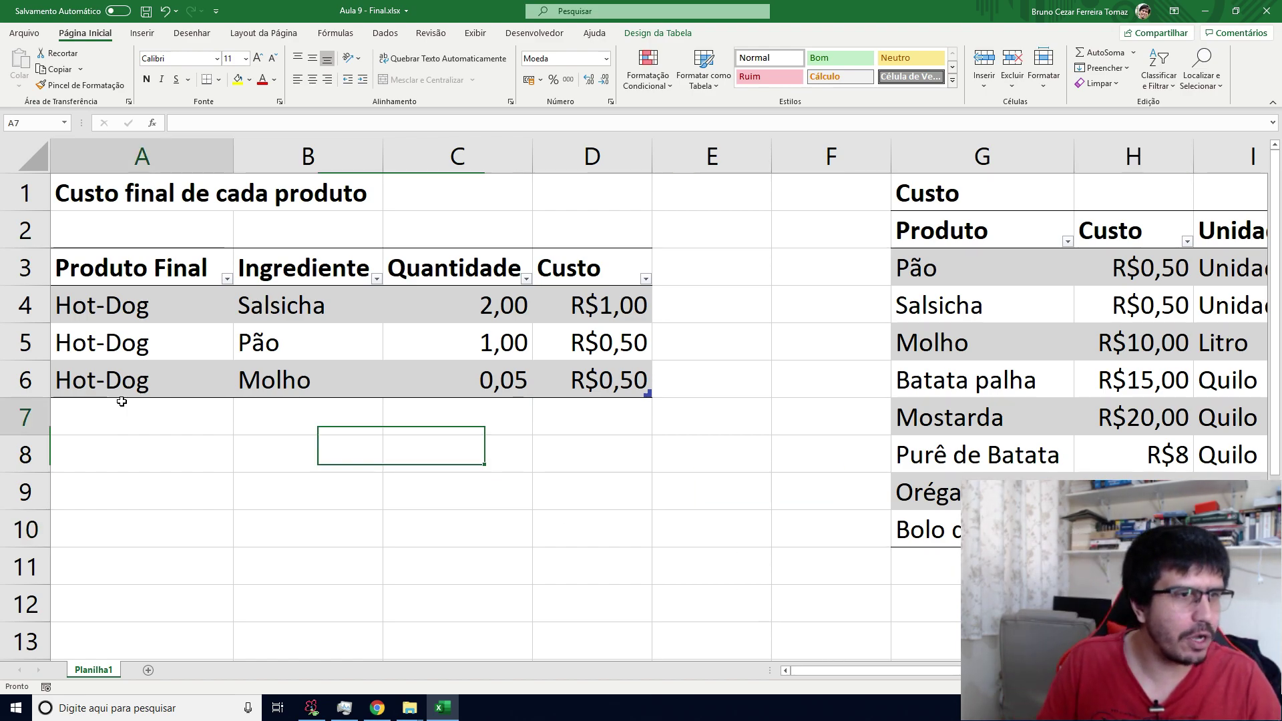
type("Bolo de Milho")
key("Tab")
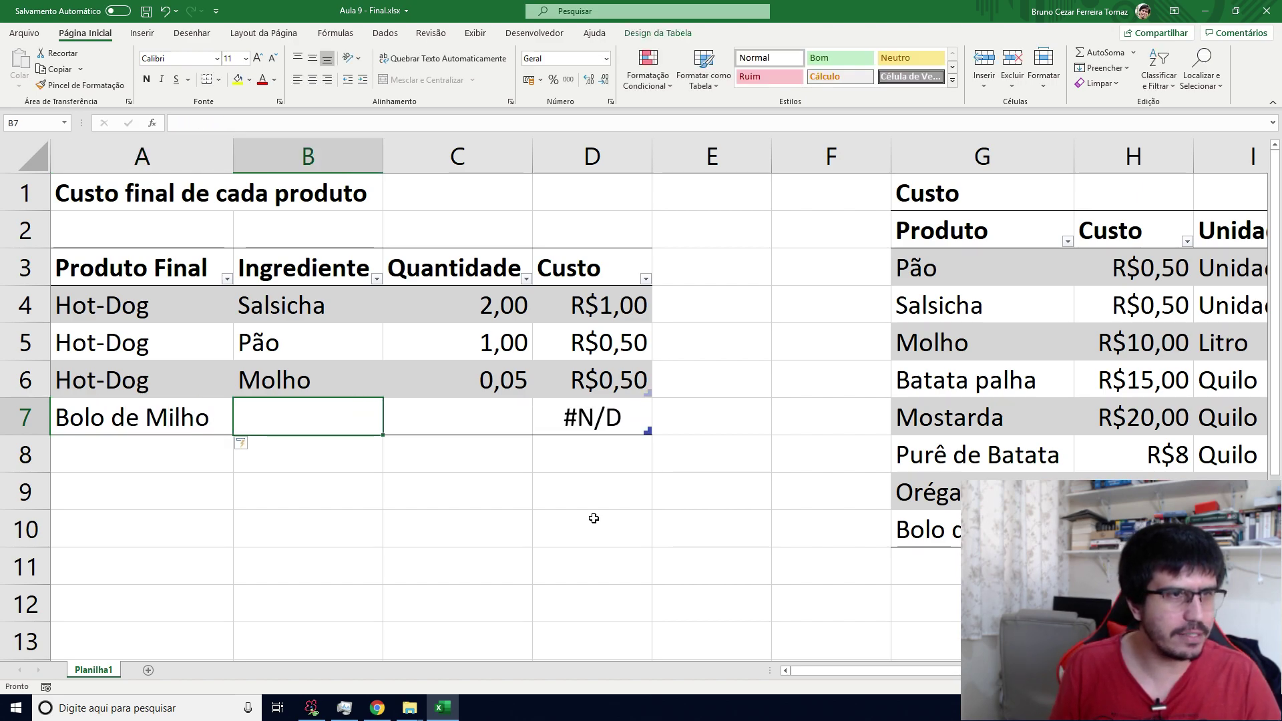
key("Left")
key("Right")
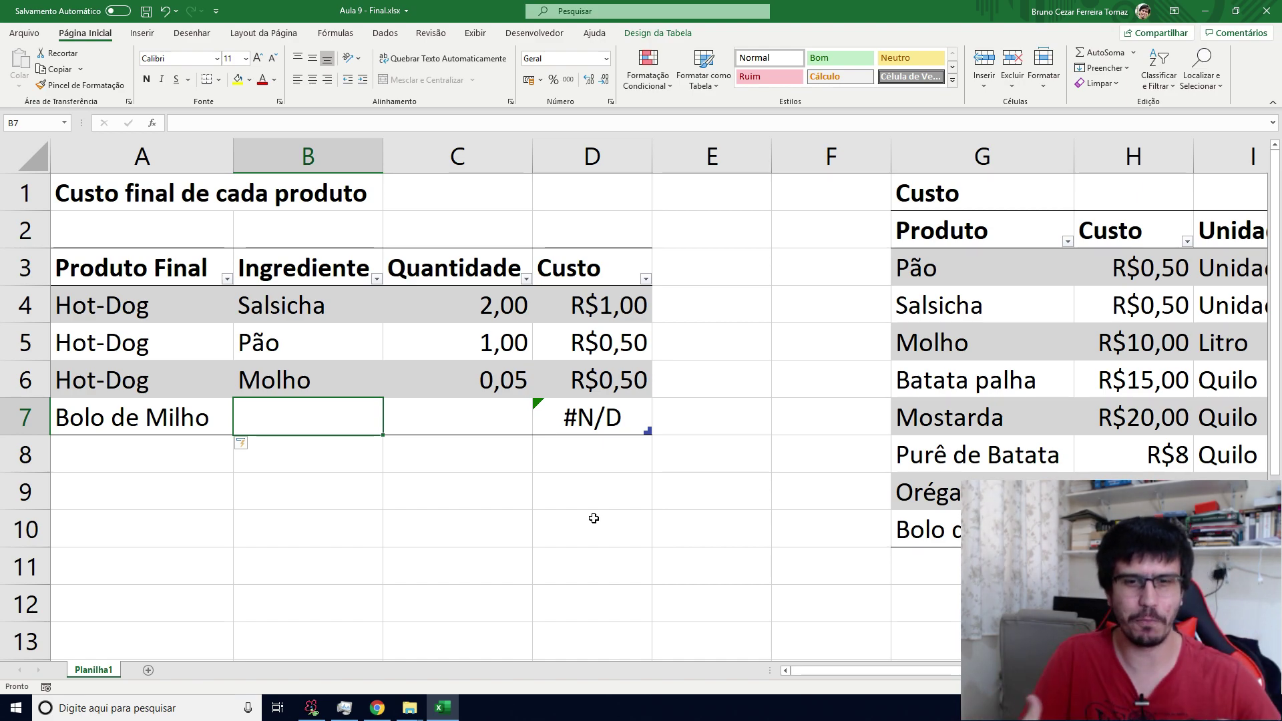
type("Bolo")
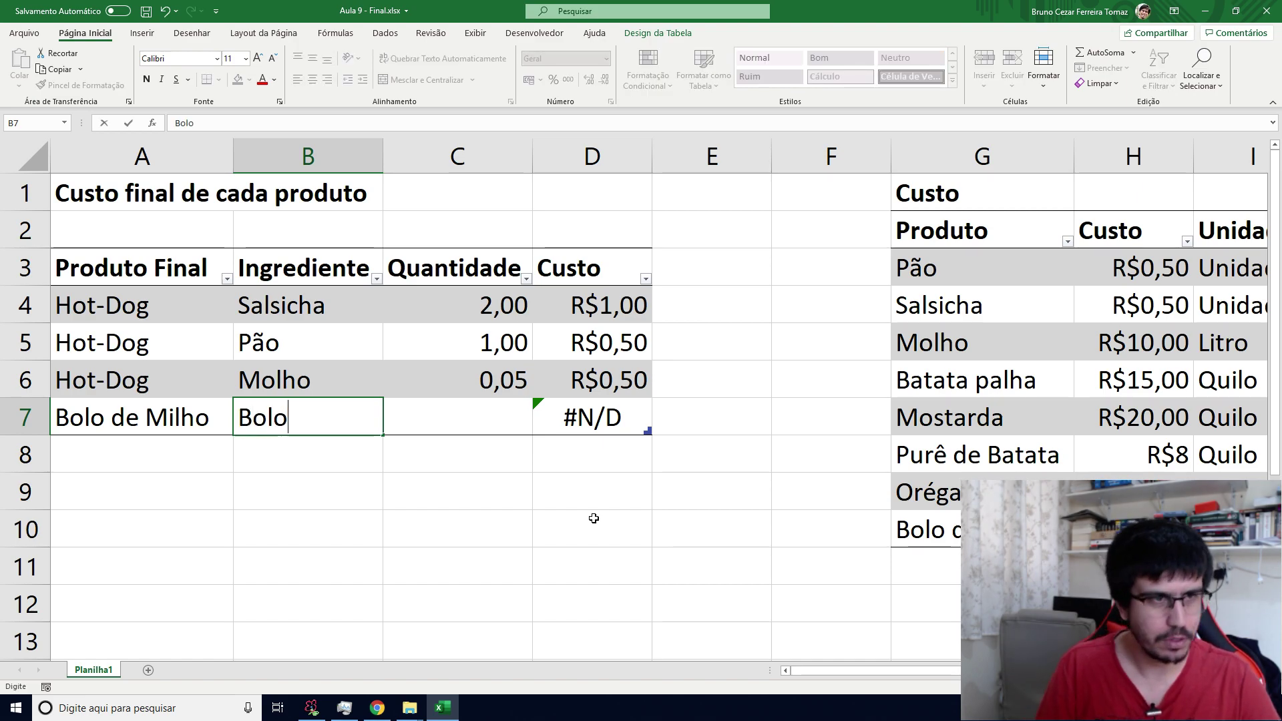
type(" de Milho")
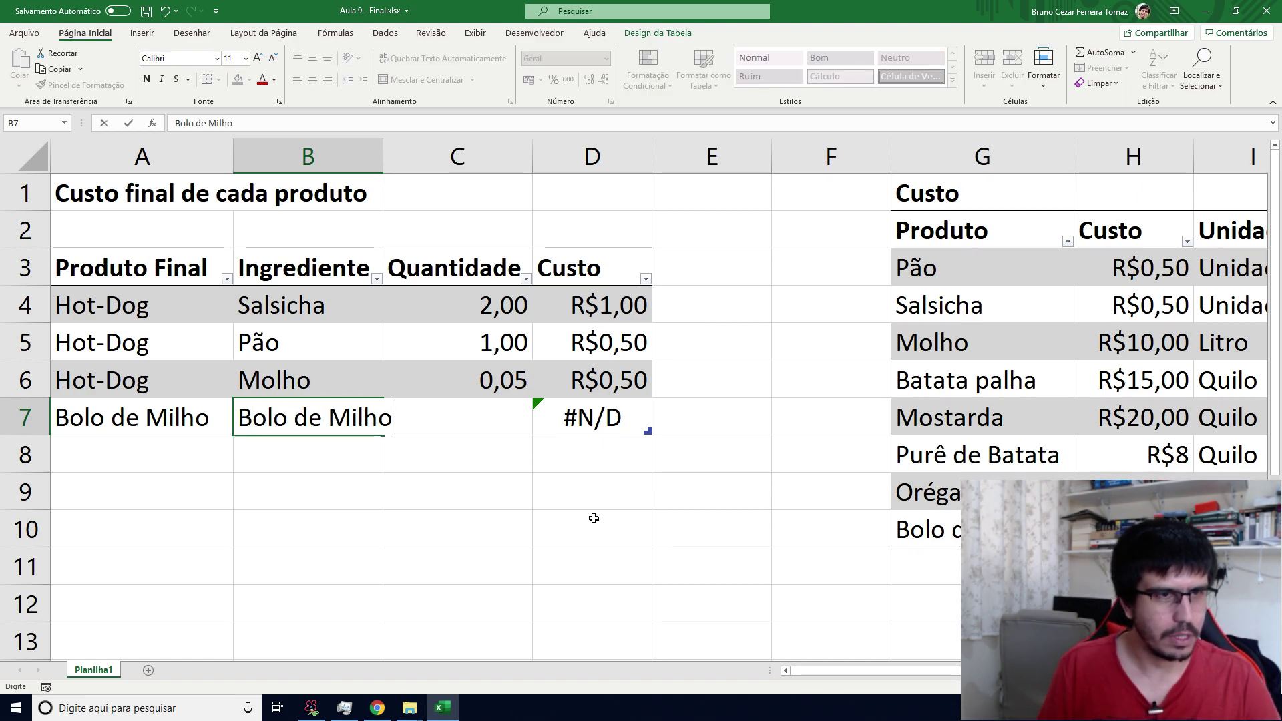
key("Tab")
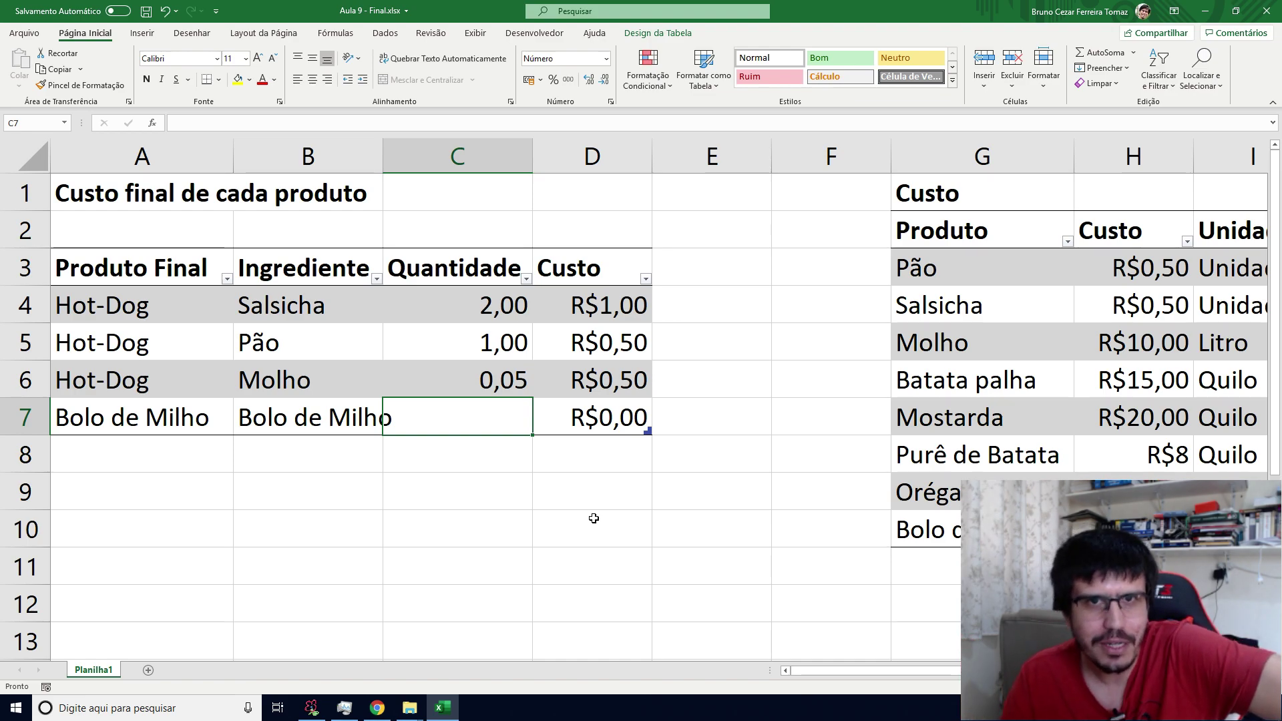
Enter the quantity of the Bolo de Milho row in C7 as the formula =1/8.
type("=1/8")
key("Return")
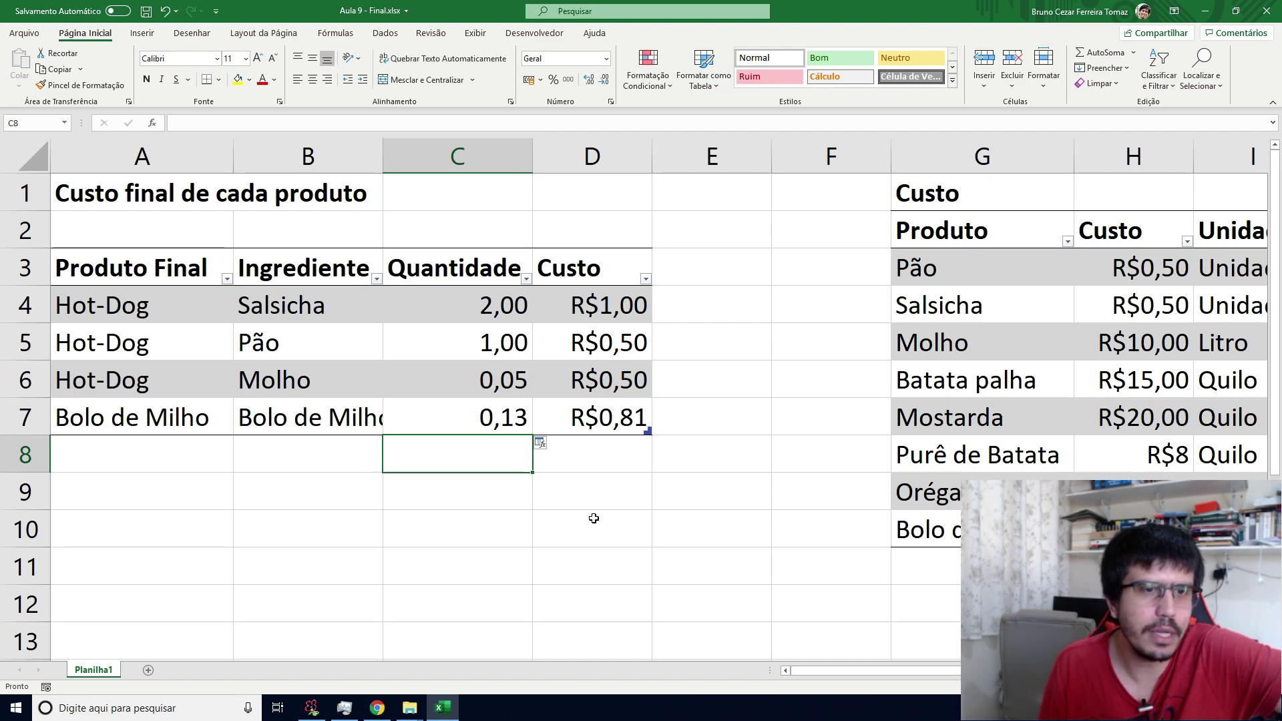
Set the Bolo de Milho quantity in C7 to 0,1.
key("Up")
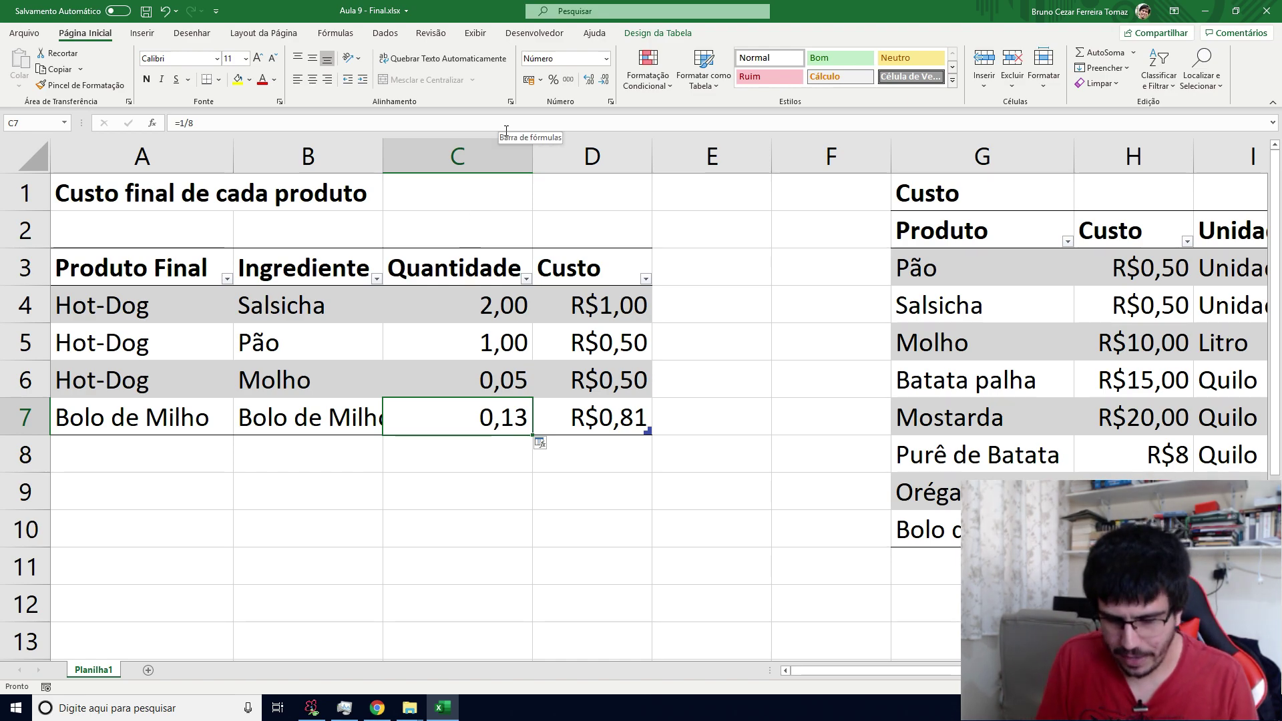
type("0,1")
key("Return")
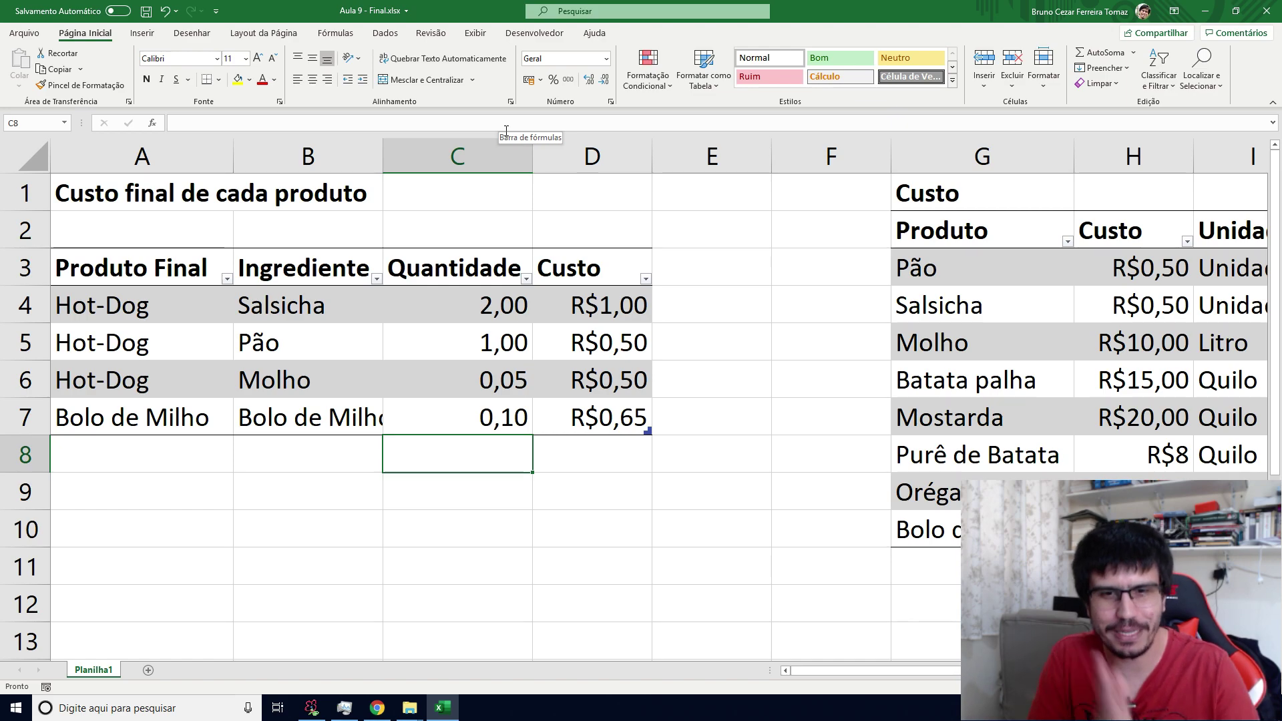
Add Guardanapo as a new product in row 11 of the ingredient cost table, with a cost of 5.
key("Up")
key("Right")
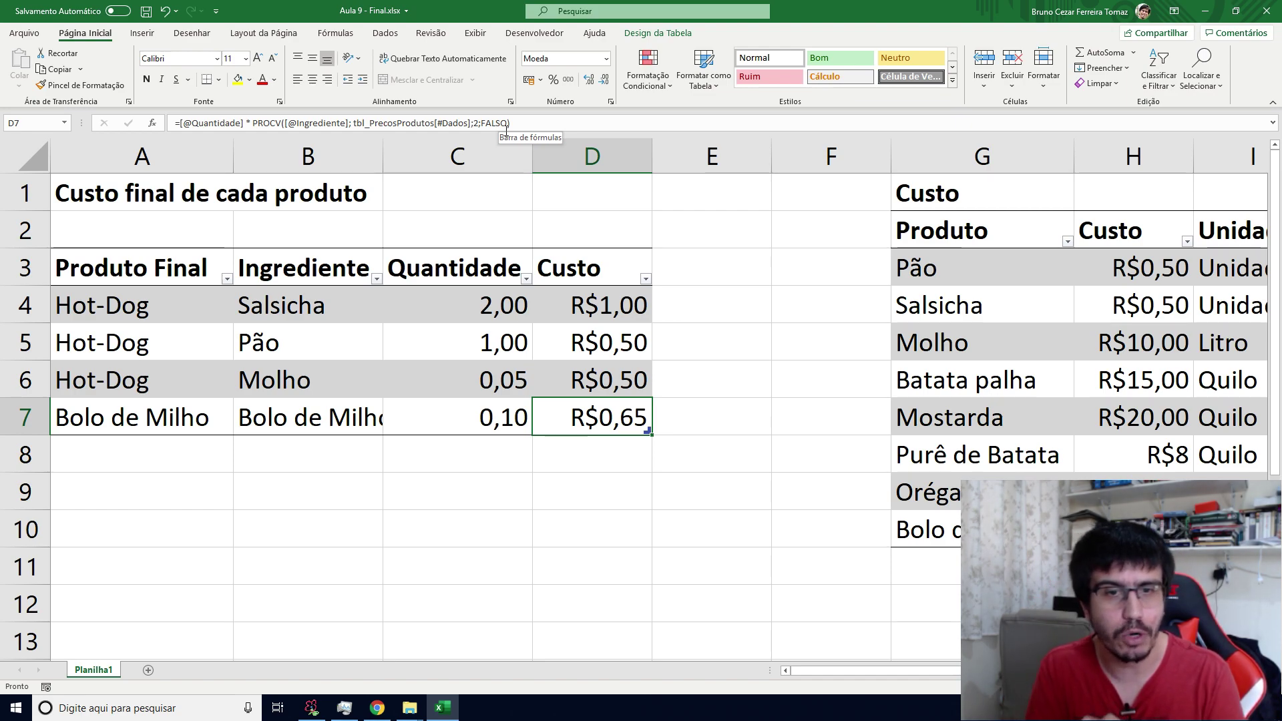
key("Down")
key("Down")
key("Down")
key("Down")
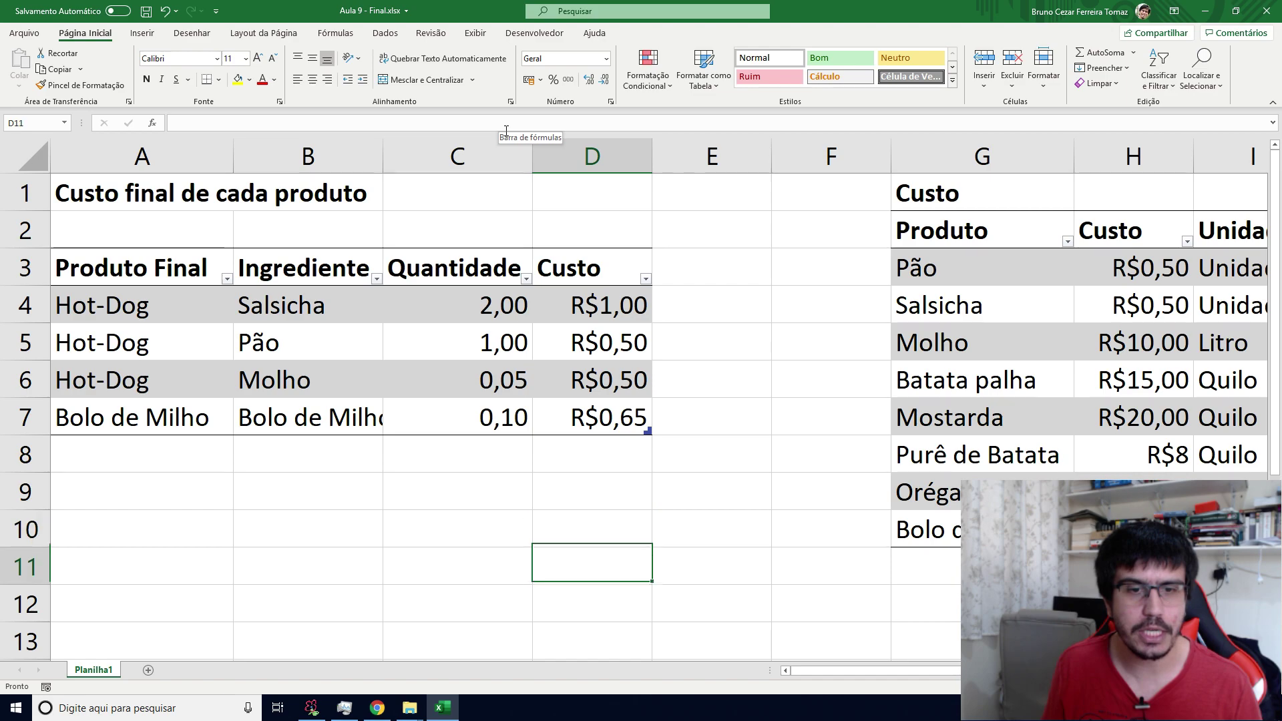
key("Right")
key("Right")
key("Right")
key("Right")
key("Right")
key("Right")
key("Right")
key("Right")
key("Right")
key("Left")
key("Left")
key("Left")
key("Left")
key("Left")
key("Left")
key("Left")
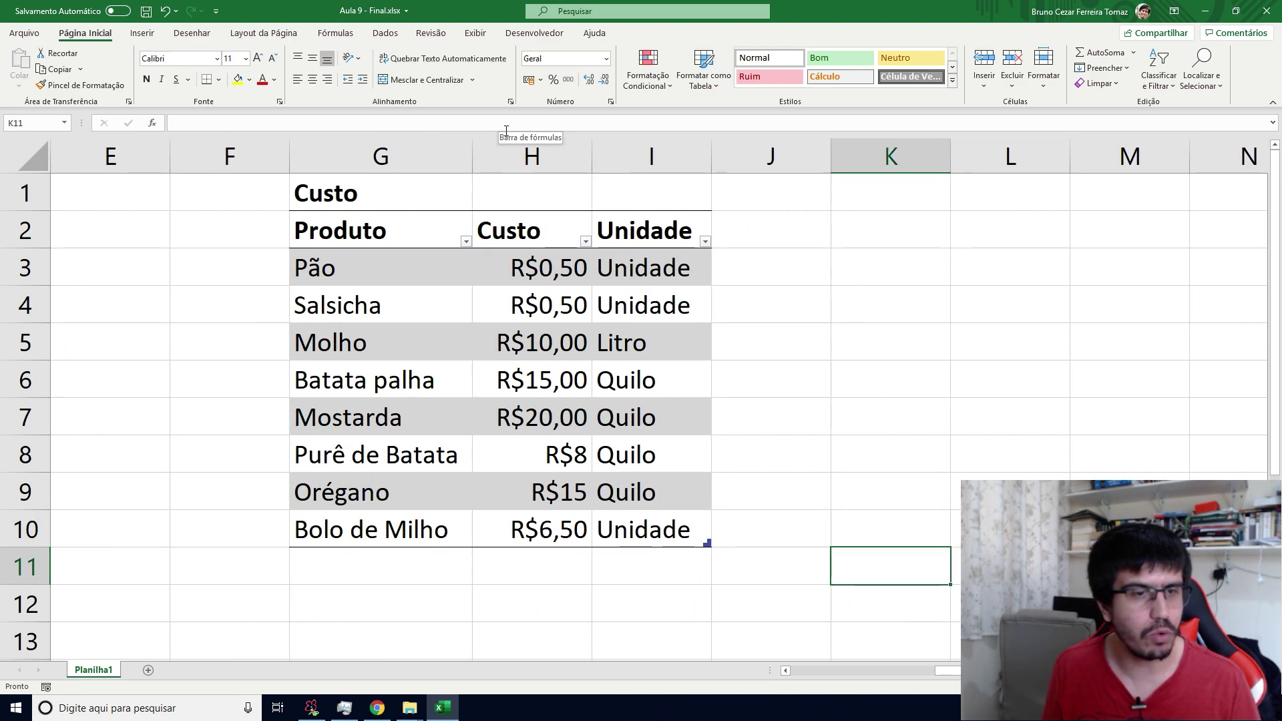
key("Right")
type("G")
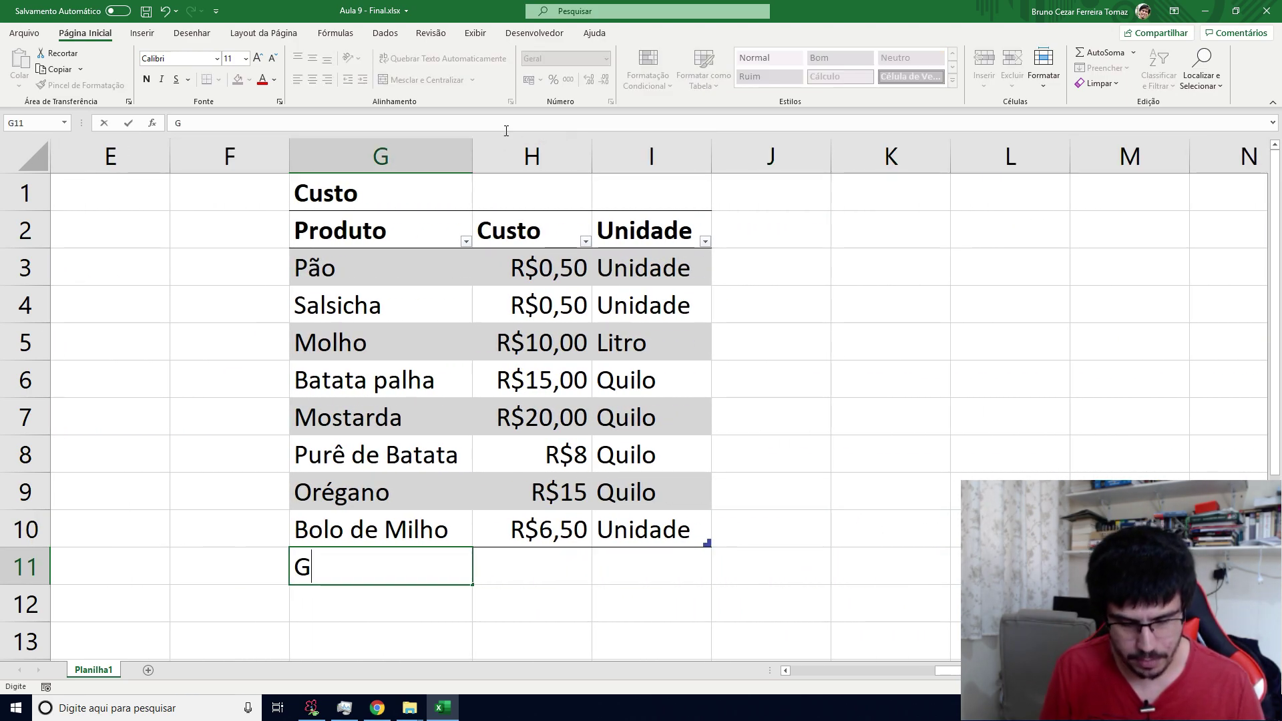
type("uardanapo")
key("Right")
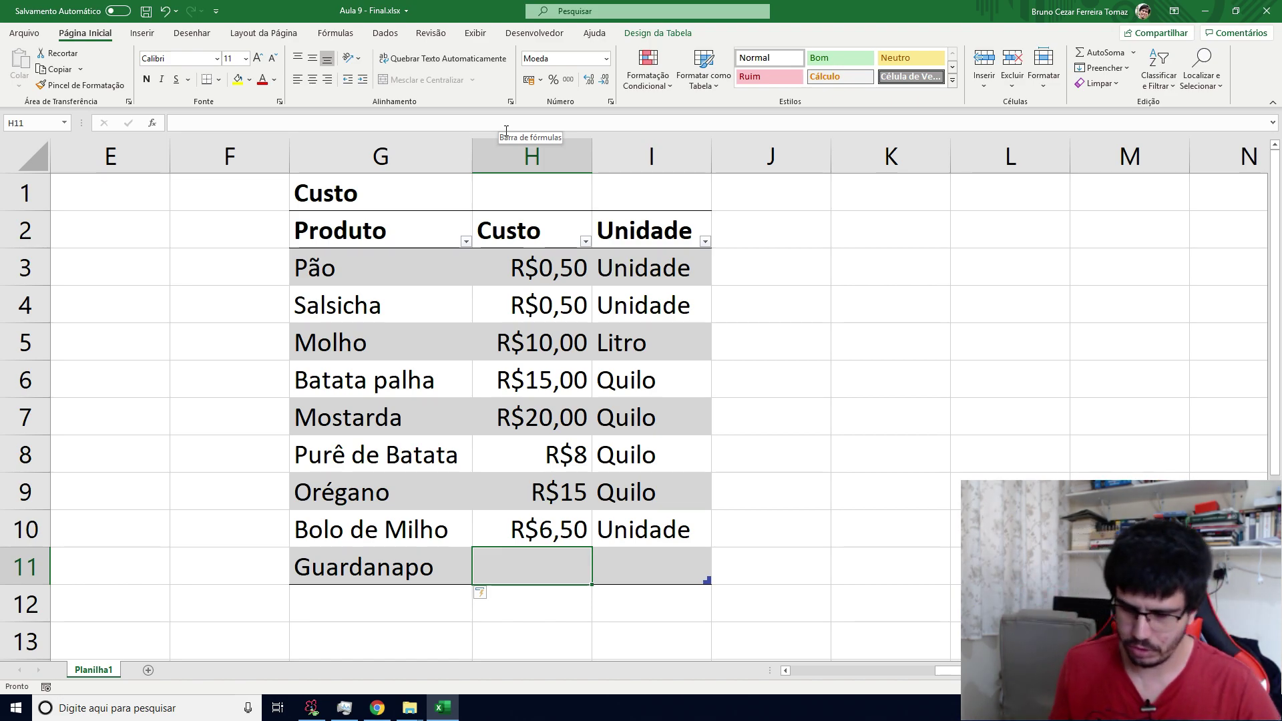
type("5")
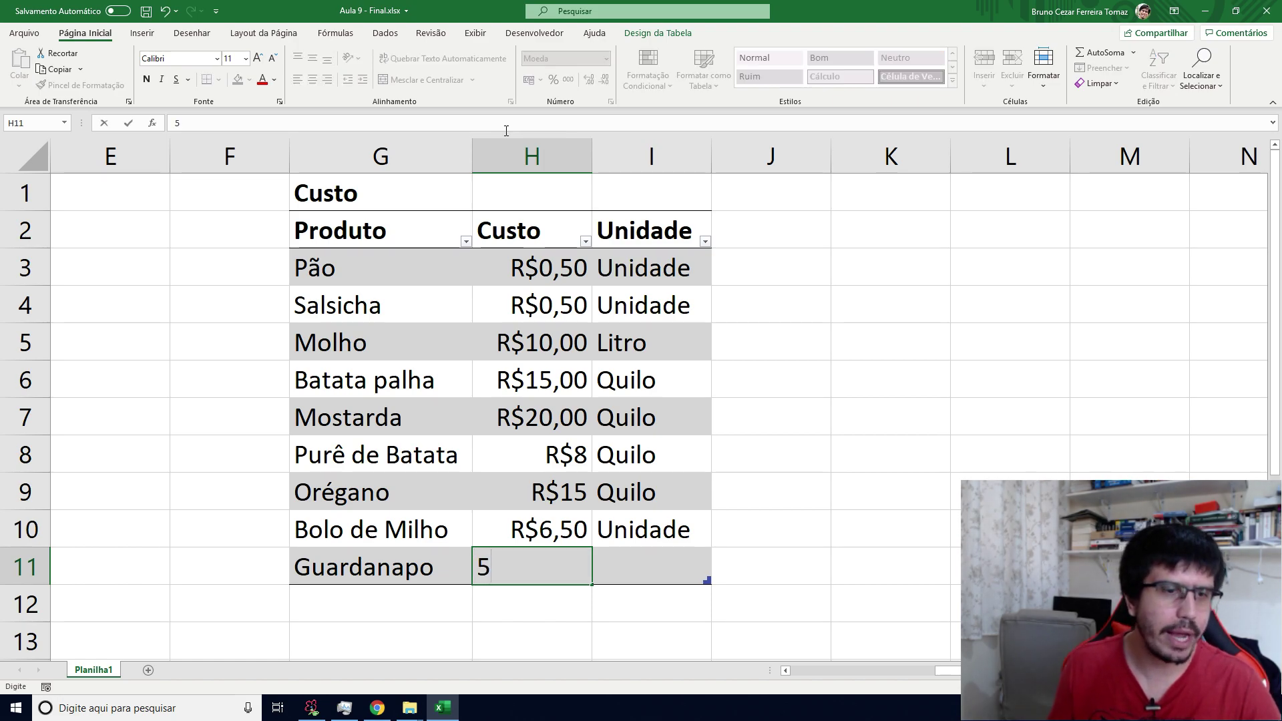
key("Tab")
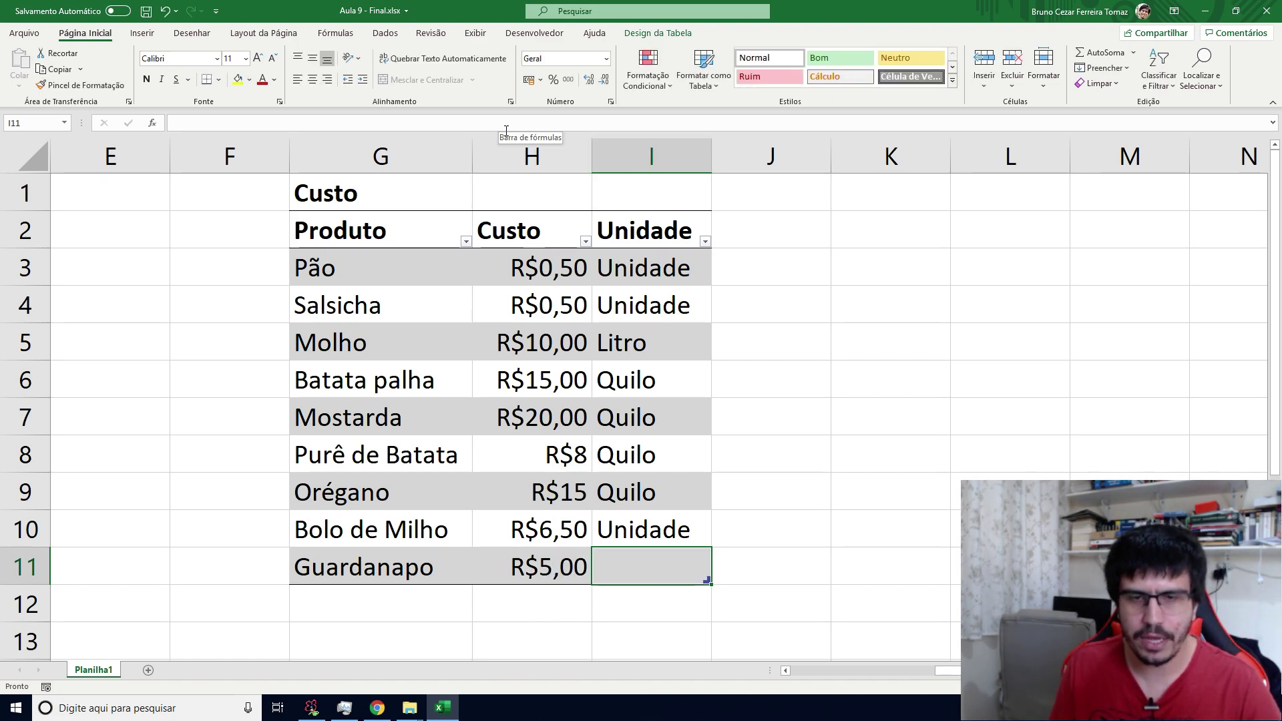
Enter Pacote com 50 as the unit of Guardanapo in I11 and fit the Unidade column's width to its contents.
type("Pacote c")
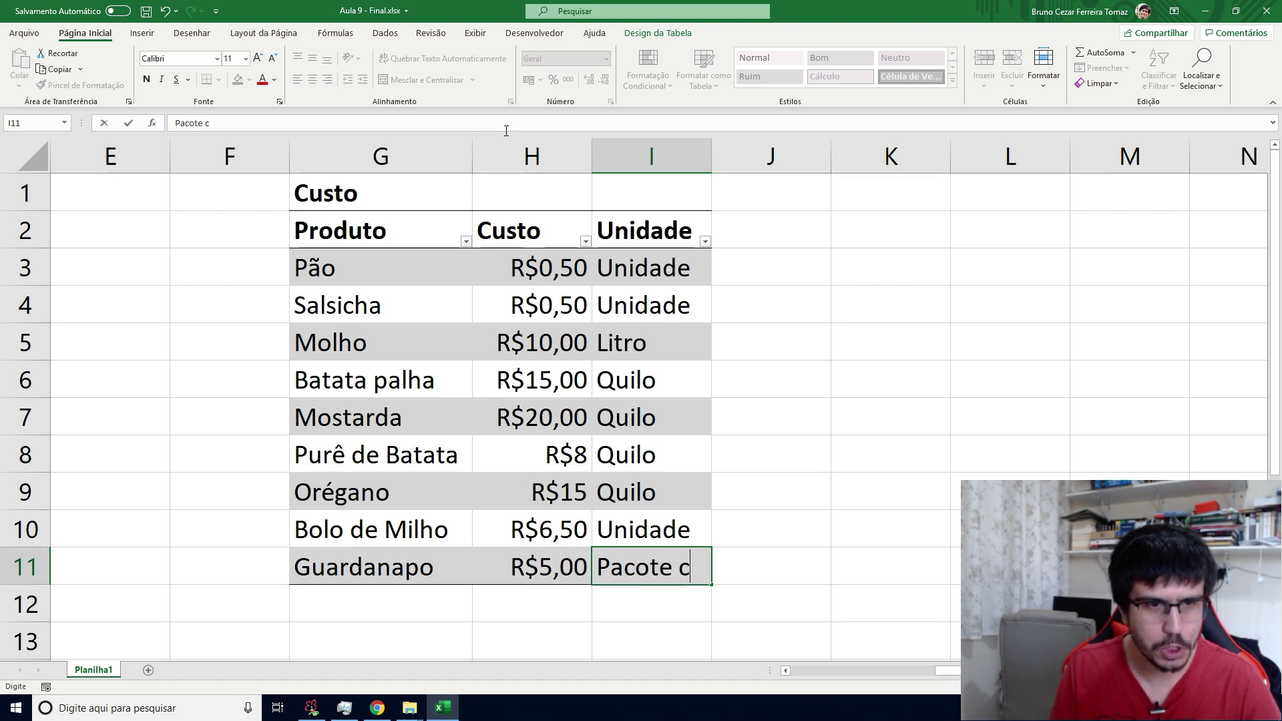
type("om 50")
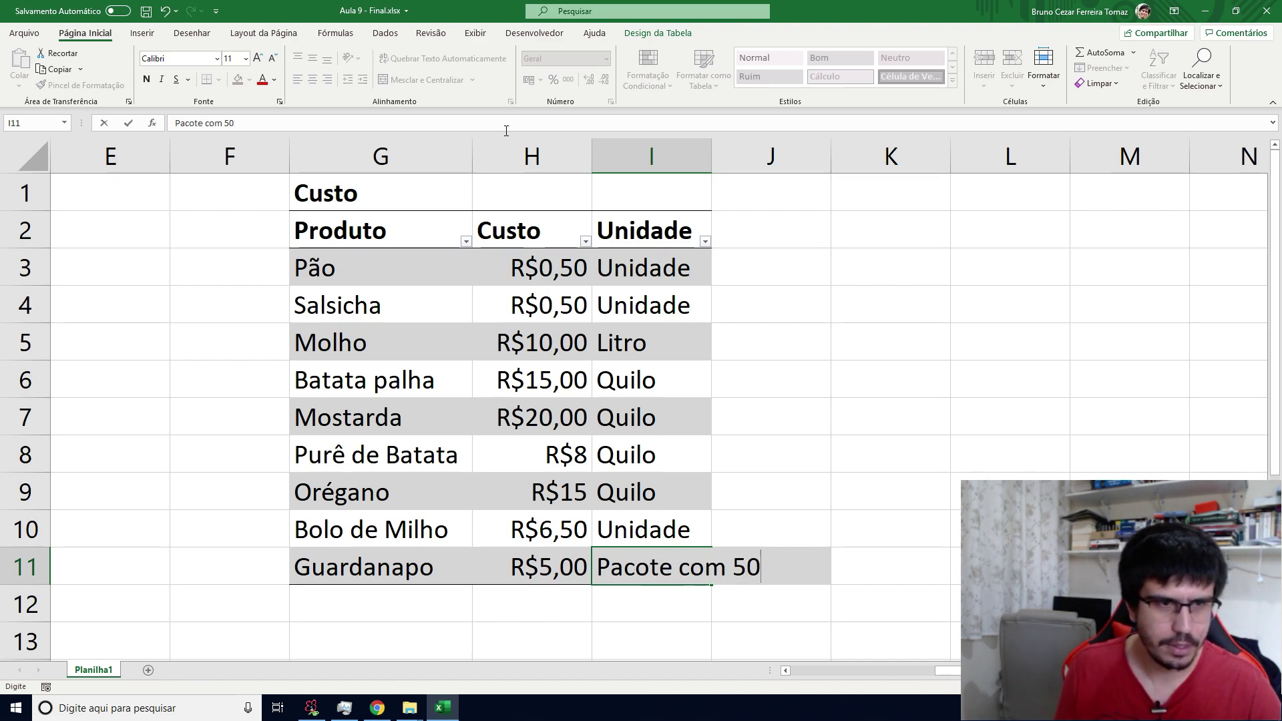
key("shift+Tab")
key("shift+Tab")
key("Tab")
key("Tab")
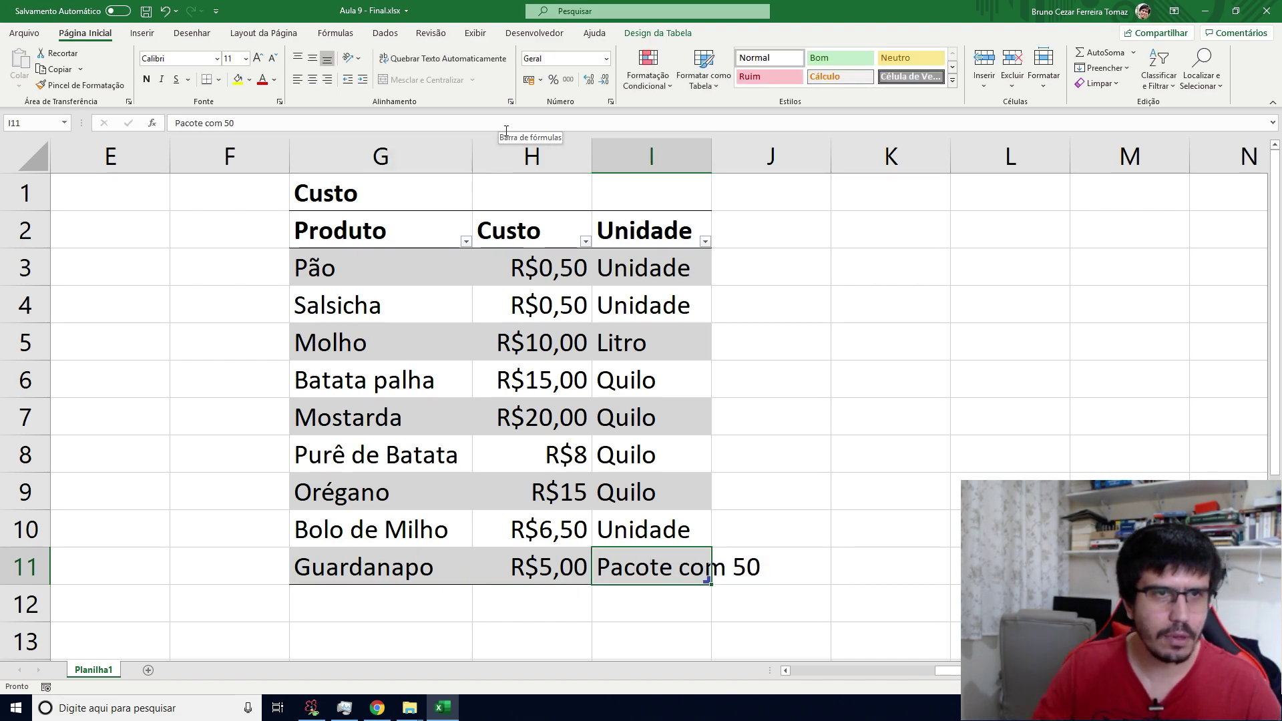
double_click(712, 150)
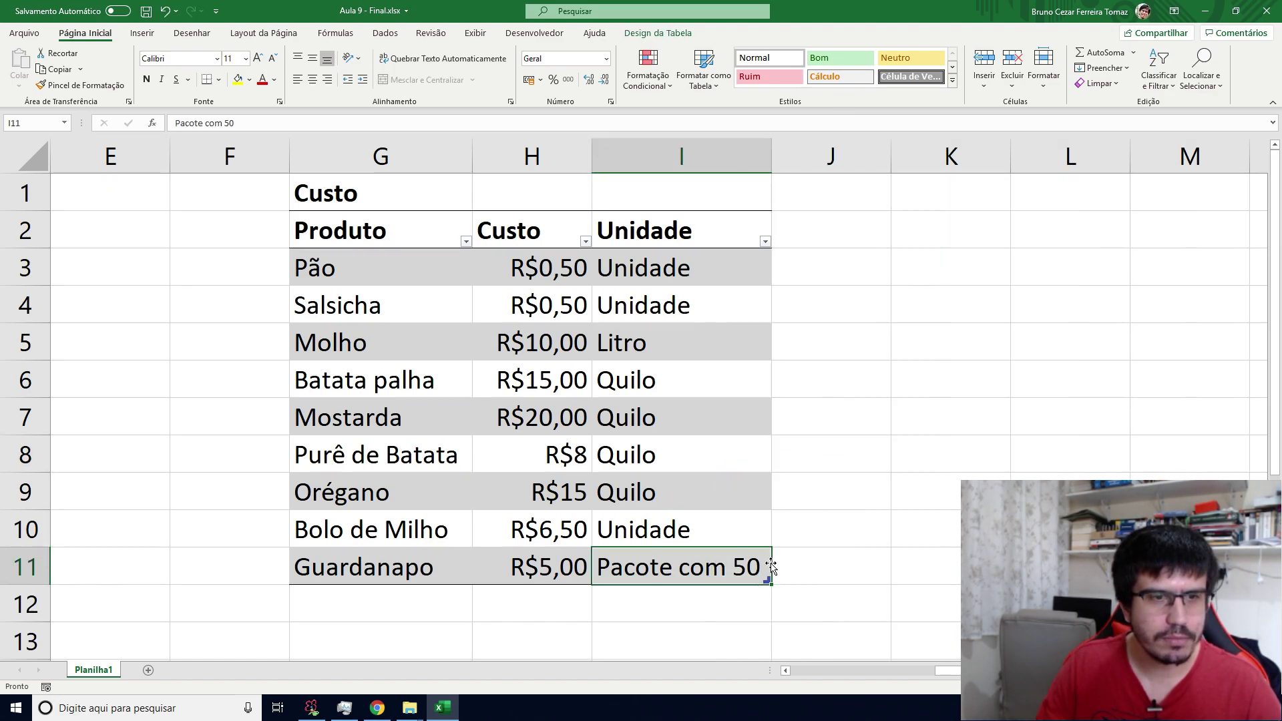
Check the Guardanapo entry in the ingredient cost table against the final product table.
key("Left")
key("Left")
key("Left")
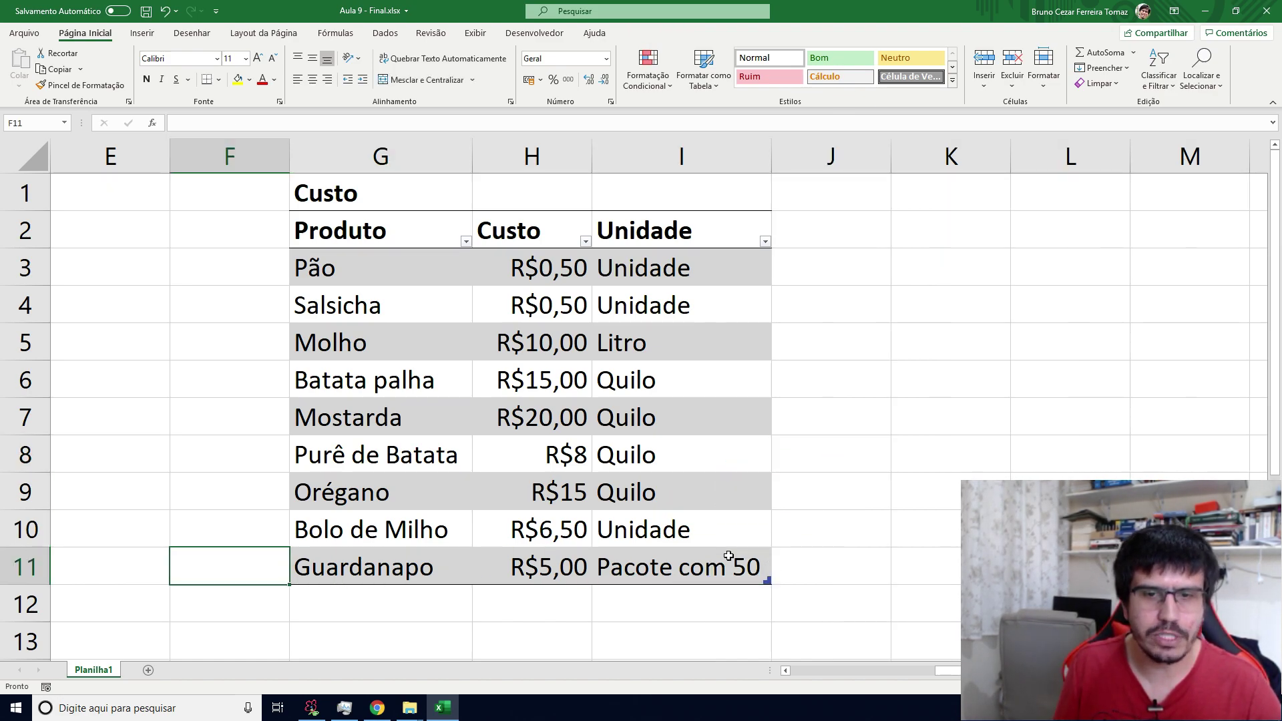
key("Up")
key("Left")
key("Left")
key("Left")
key("Left")
key("Left")
key("Up")
key("Up")
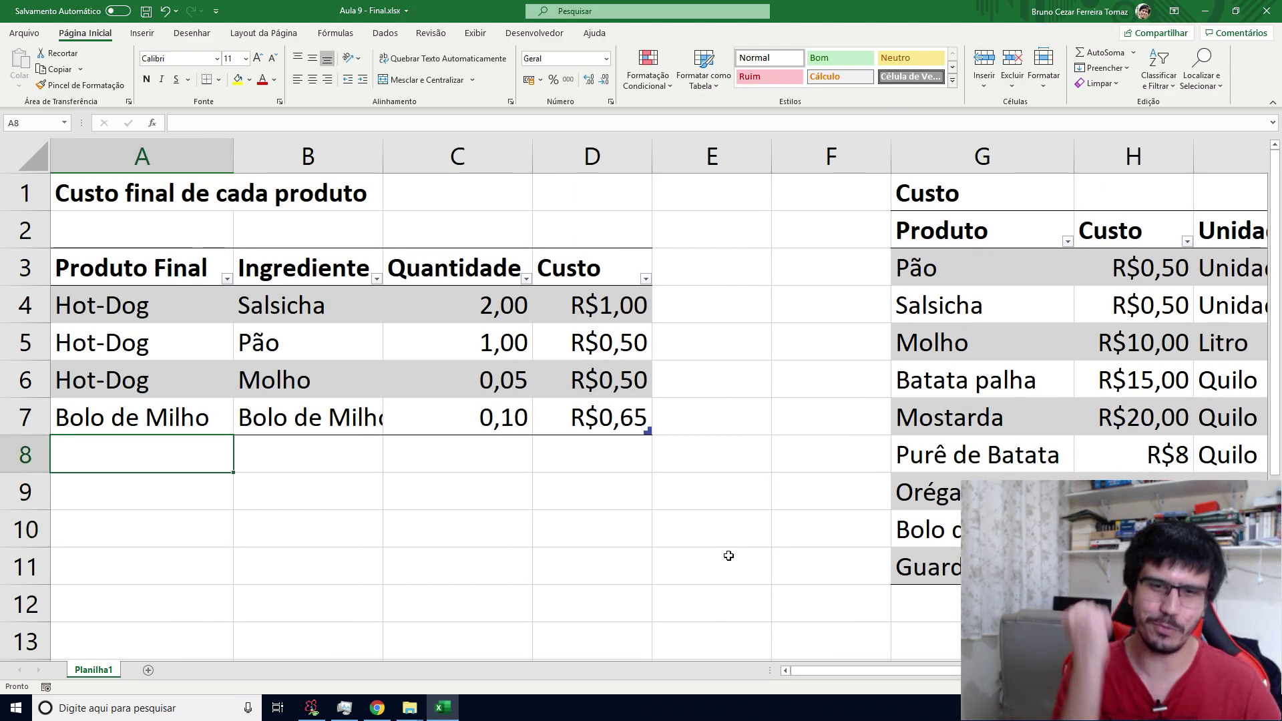
key("Down")
key("Down")
key("Down")
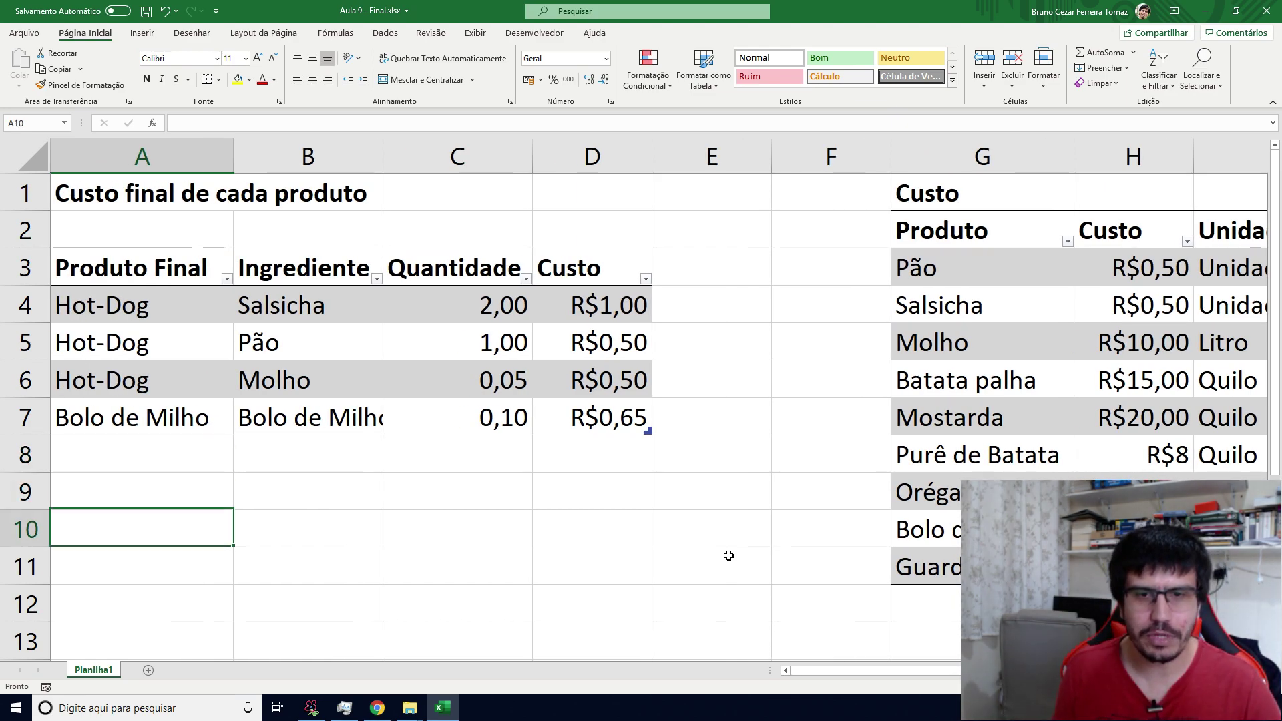
key("Right")
key("Right")
key("Right")
key("Right")
key("Right")
key("Right")
key("Right")
key("Right")
key("Right")
key("Right")
key("Right")
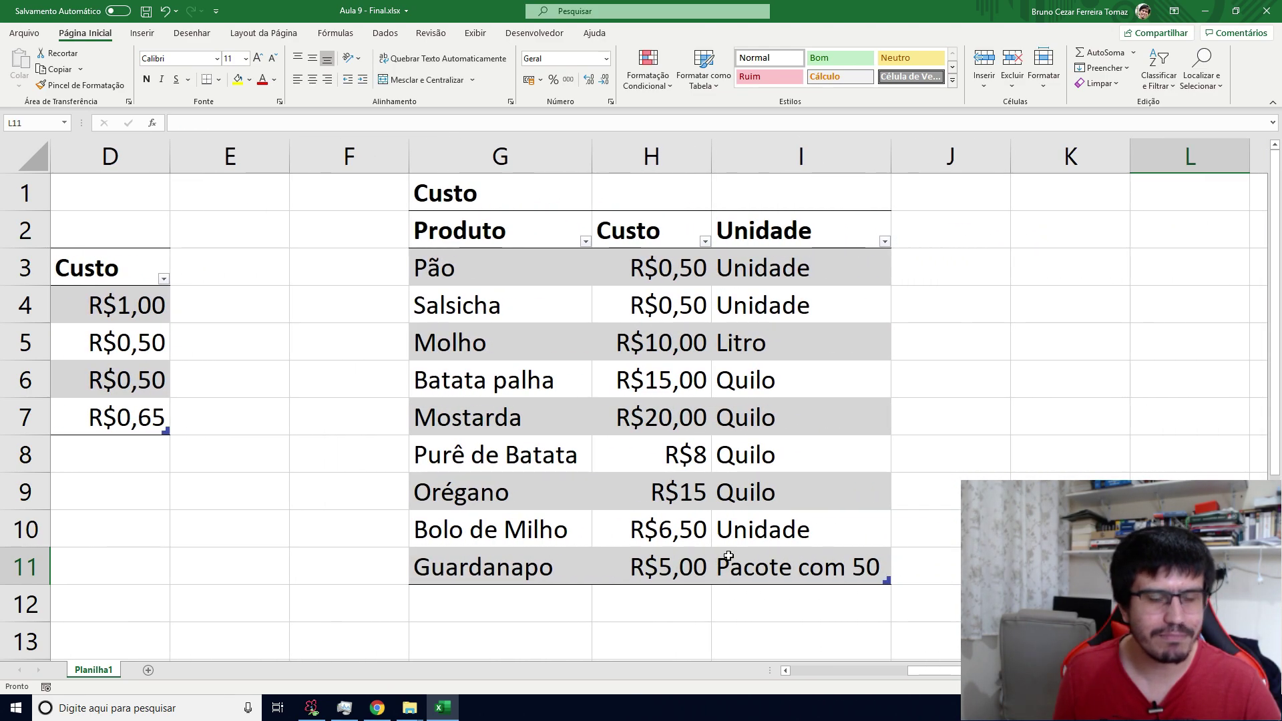
key("Left")
key("Left")
key("Left")
key("Left")
key("Left")
key("Right")
key("Left")
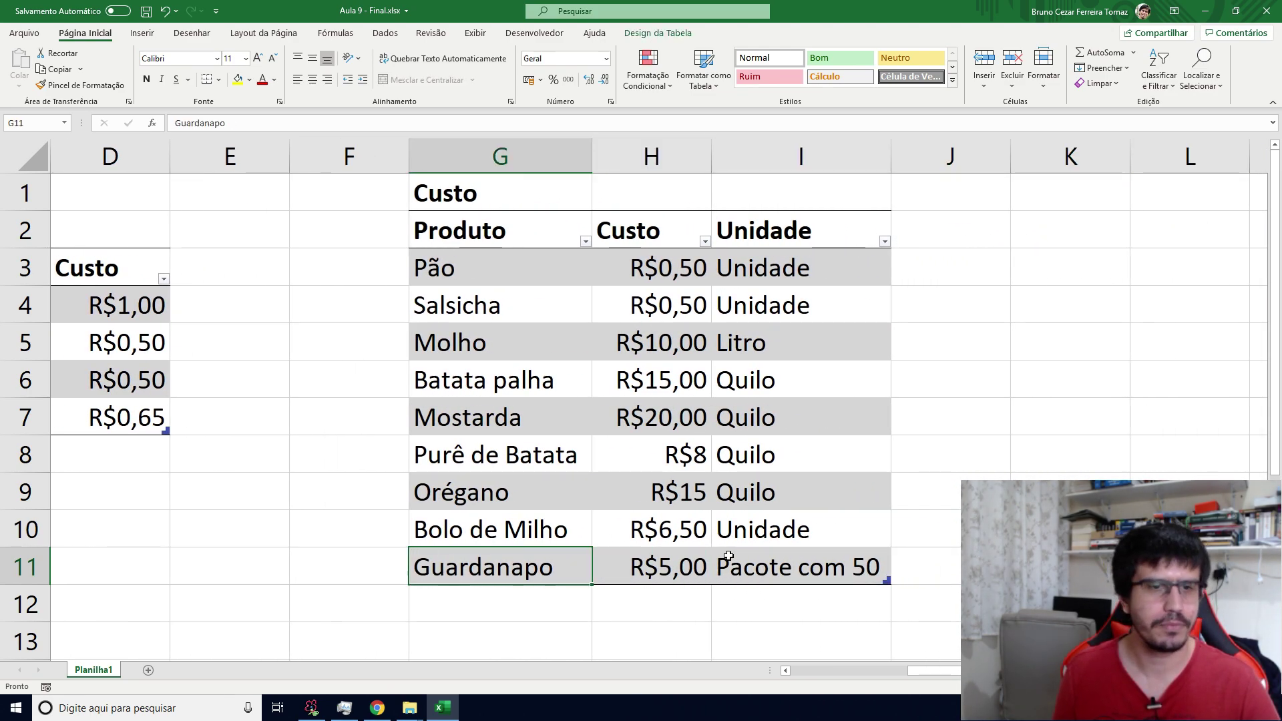
Add a row in A8 for the final product Bolo de Milho, with Guardanapo as its ingredient.
key("Left")
key("Left")
key("Left")
key("Left")
key("Left")
key("Left")
key("Up")
key("Up")
key("Up")
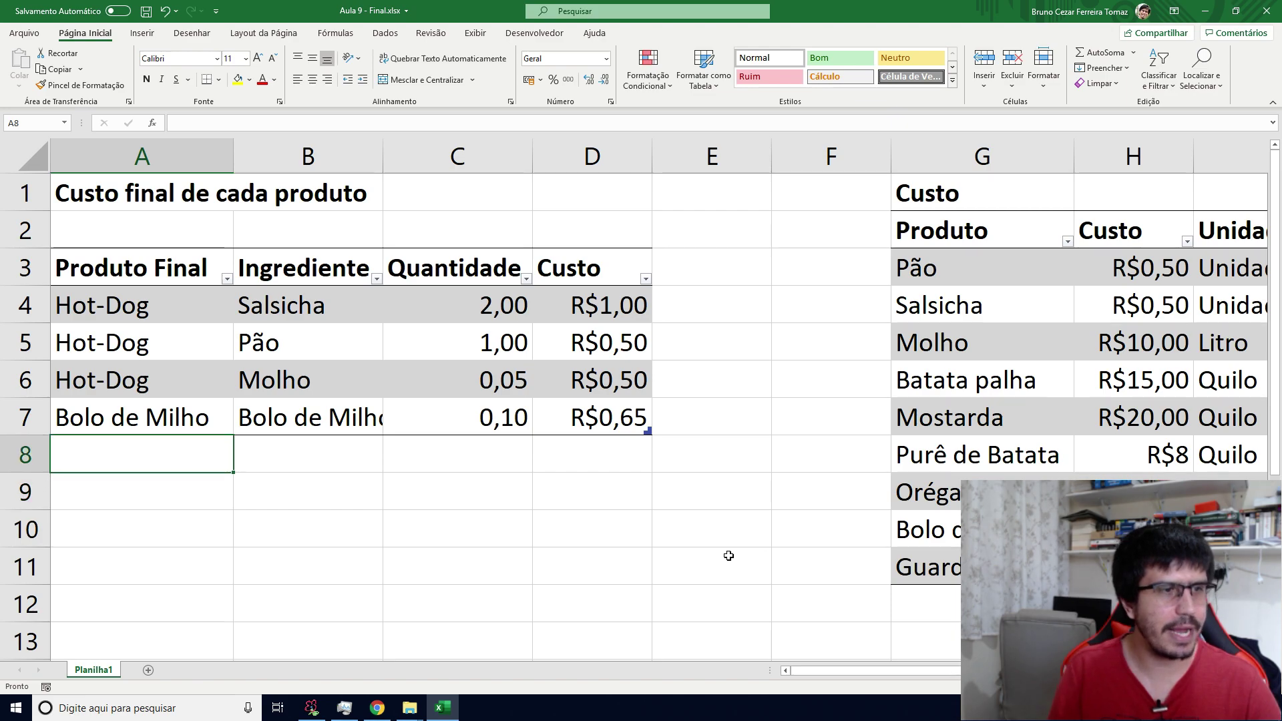
type("Bolo de Mih")
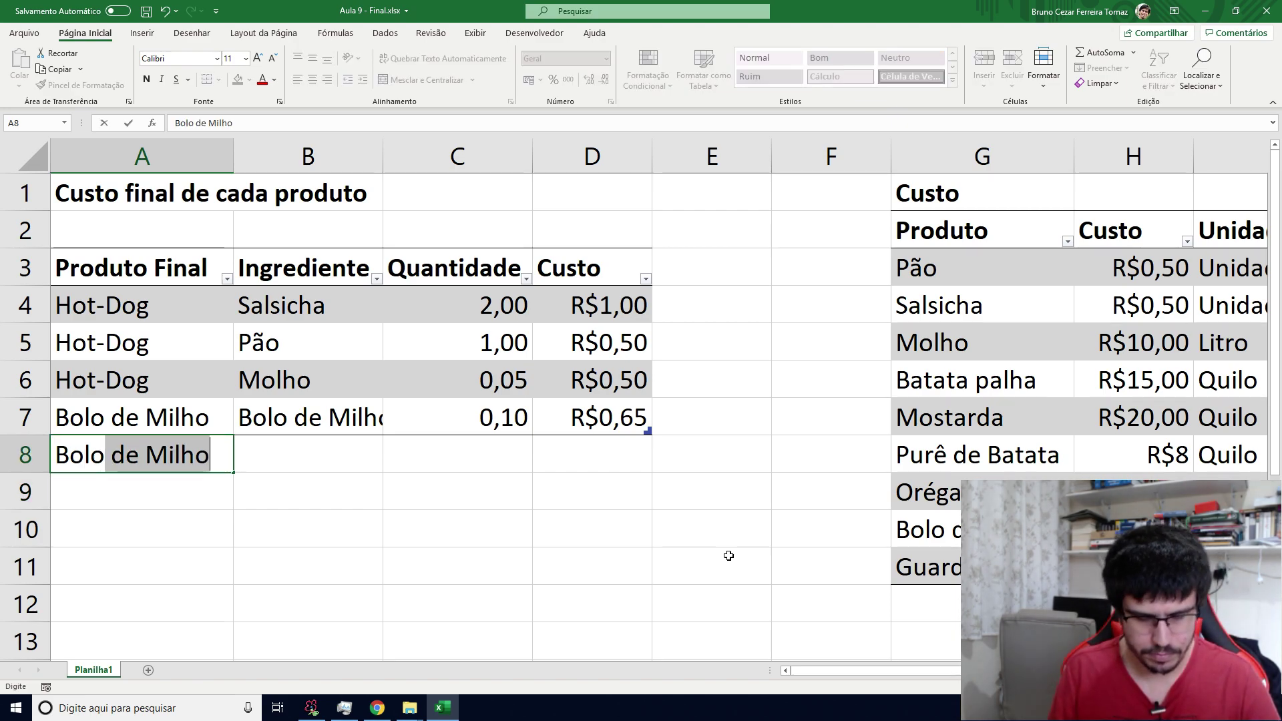
key("BackSpace")
type("lho")
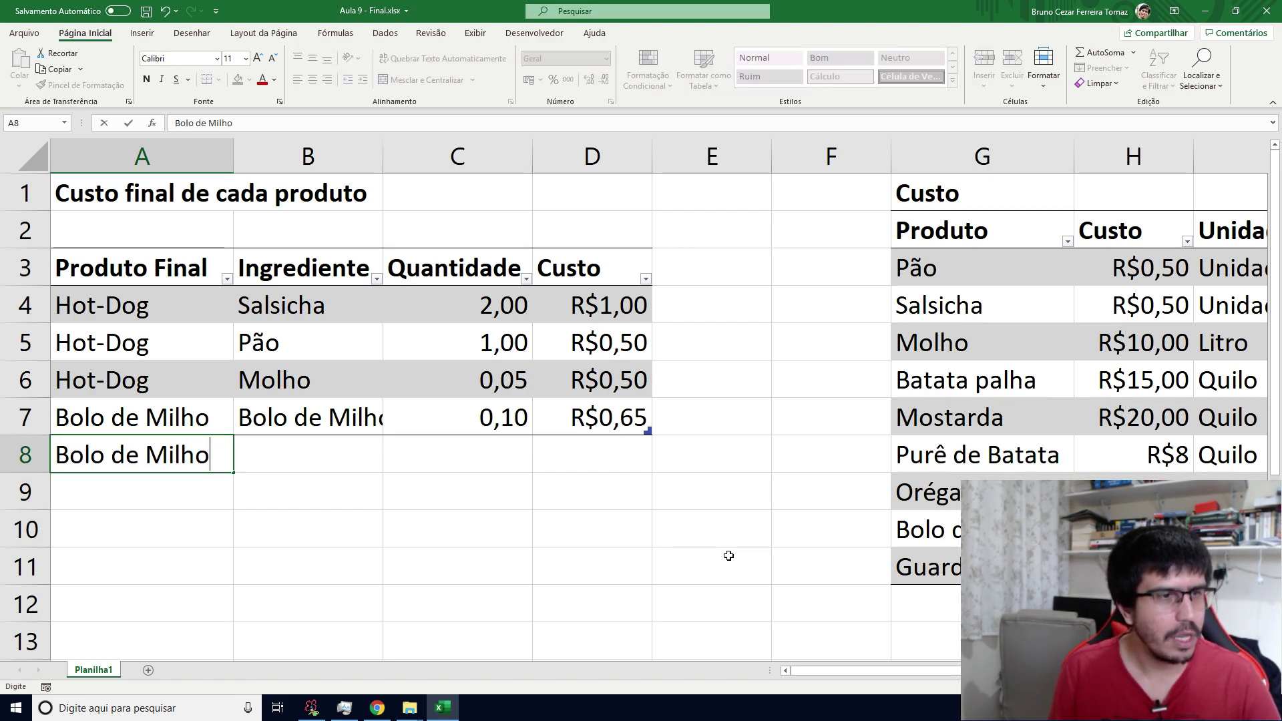
key("Tab")
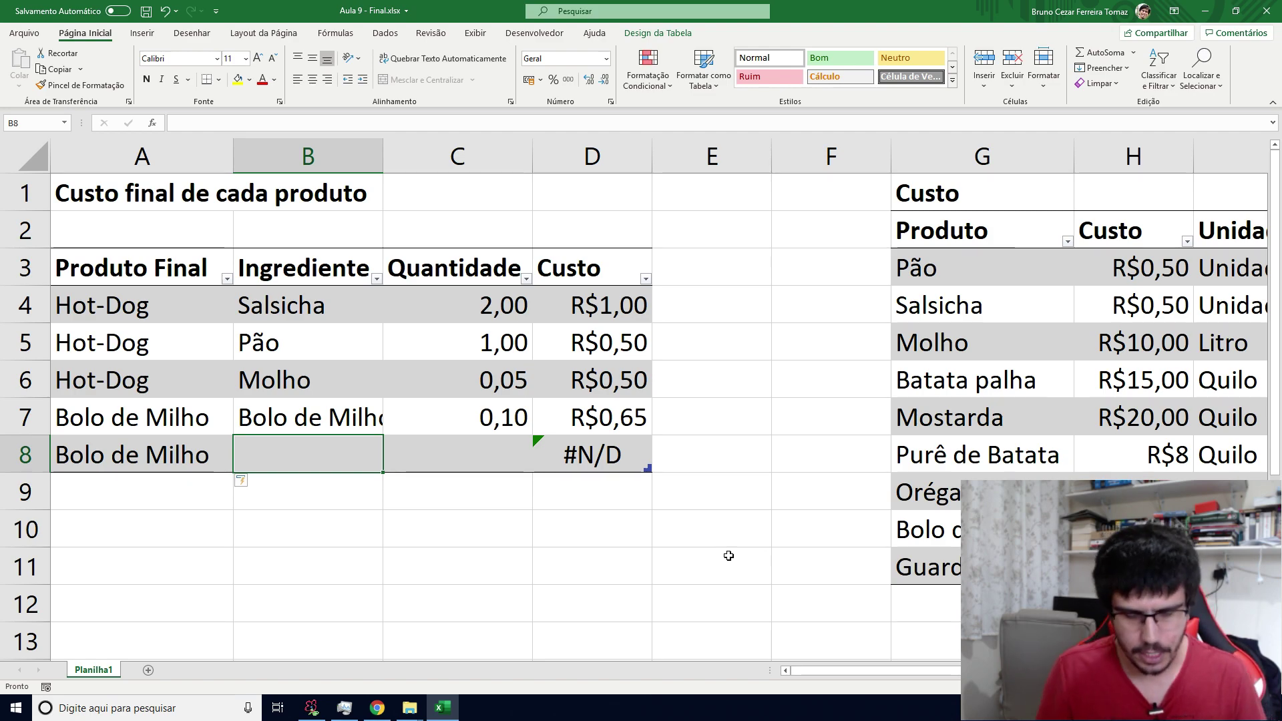
type("Guardanapo")
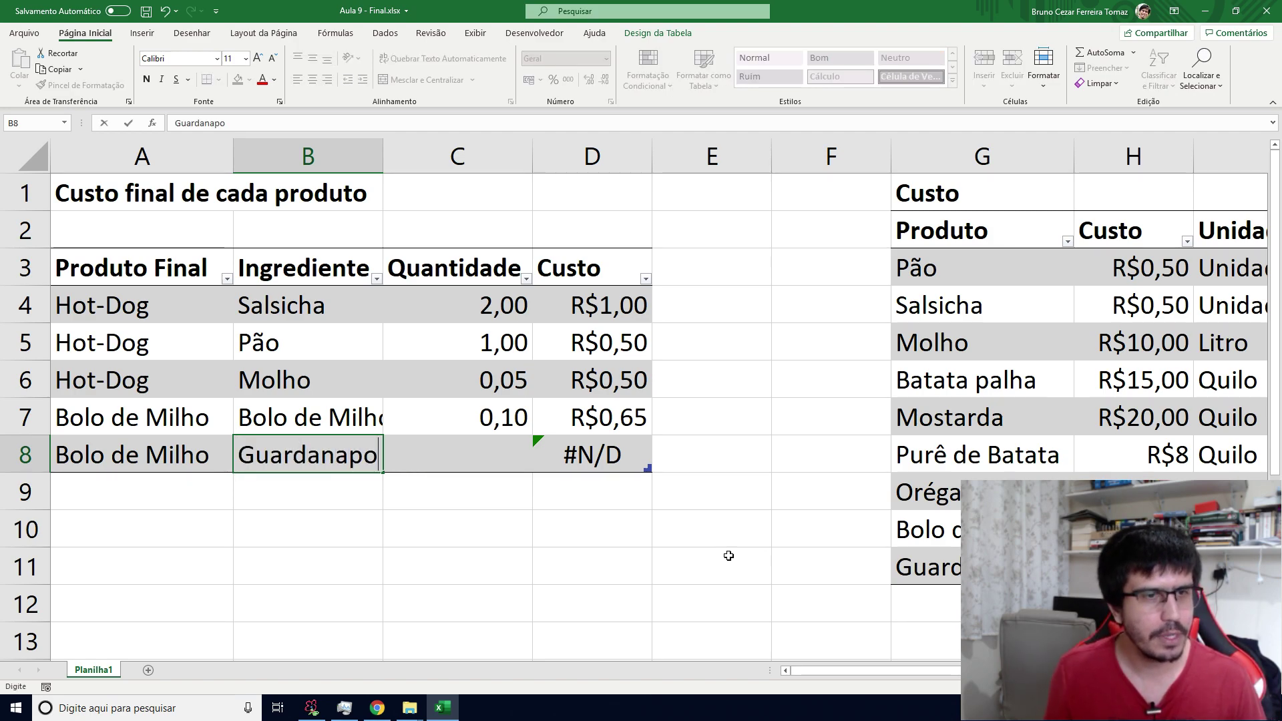
key("Tab")
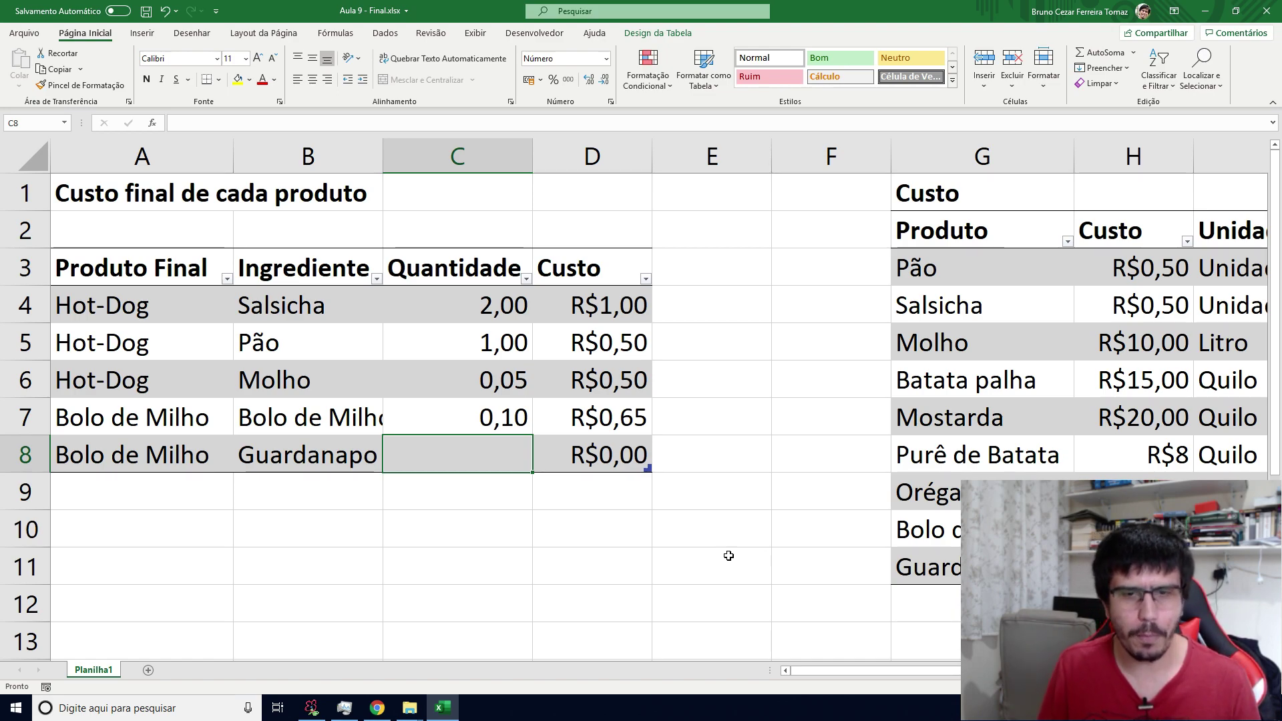
Enter the Guardanapo quantity in C8 as the formula =1/50 and select the two Bolo de Milho costs in D7:D8.
type("=1/50")
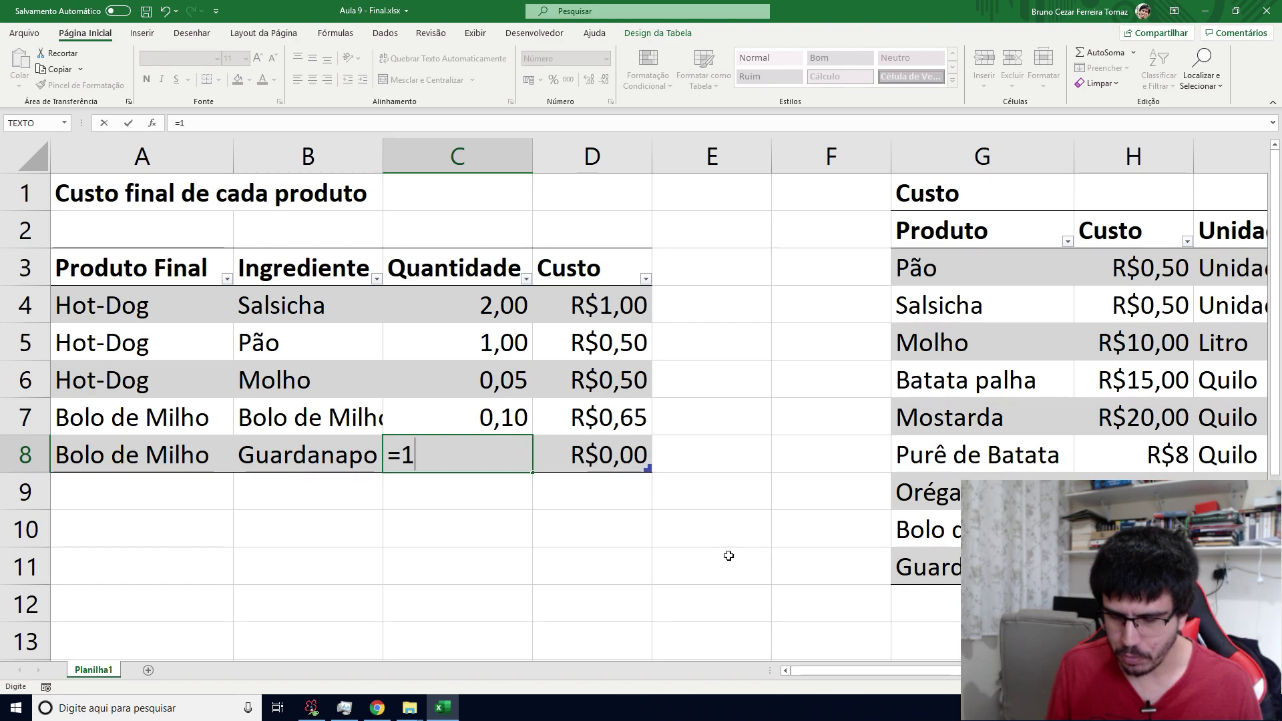
key("Return")
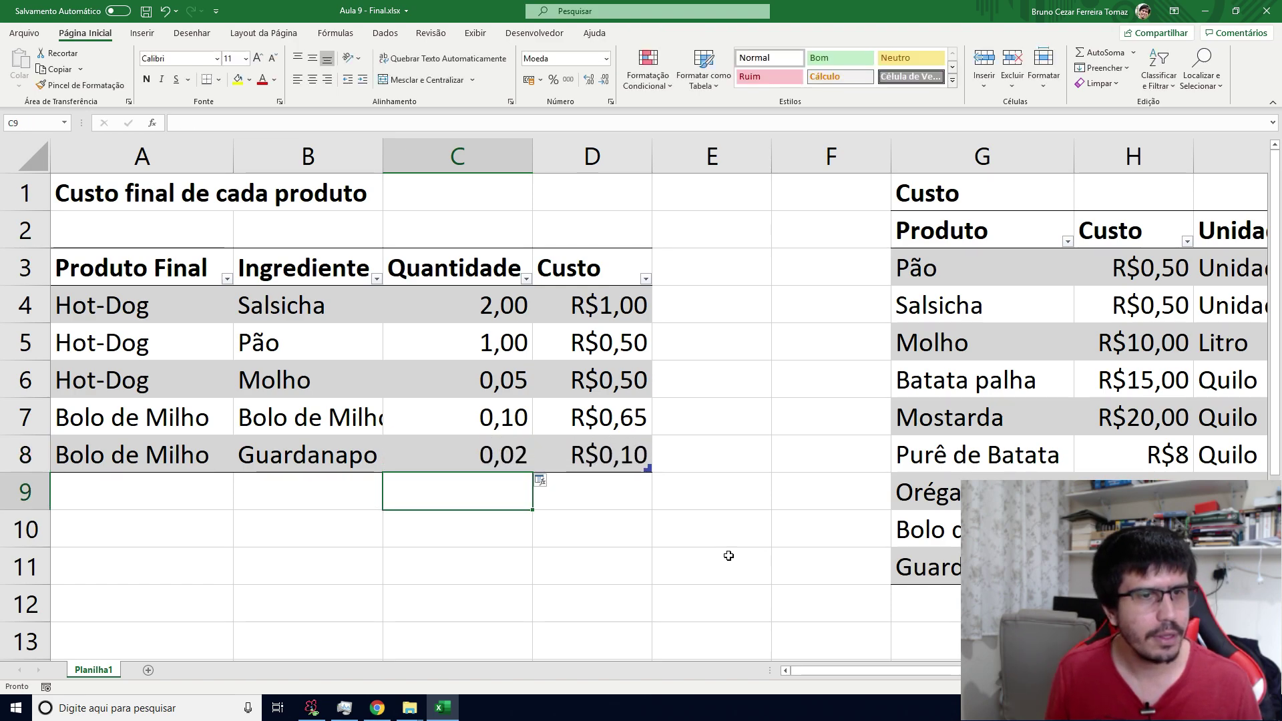
key("Up")
key("Right")
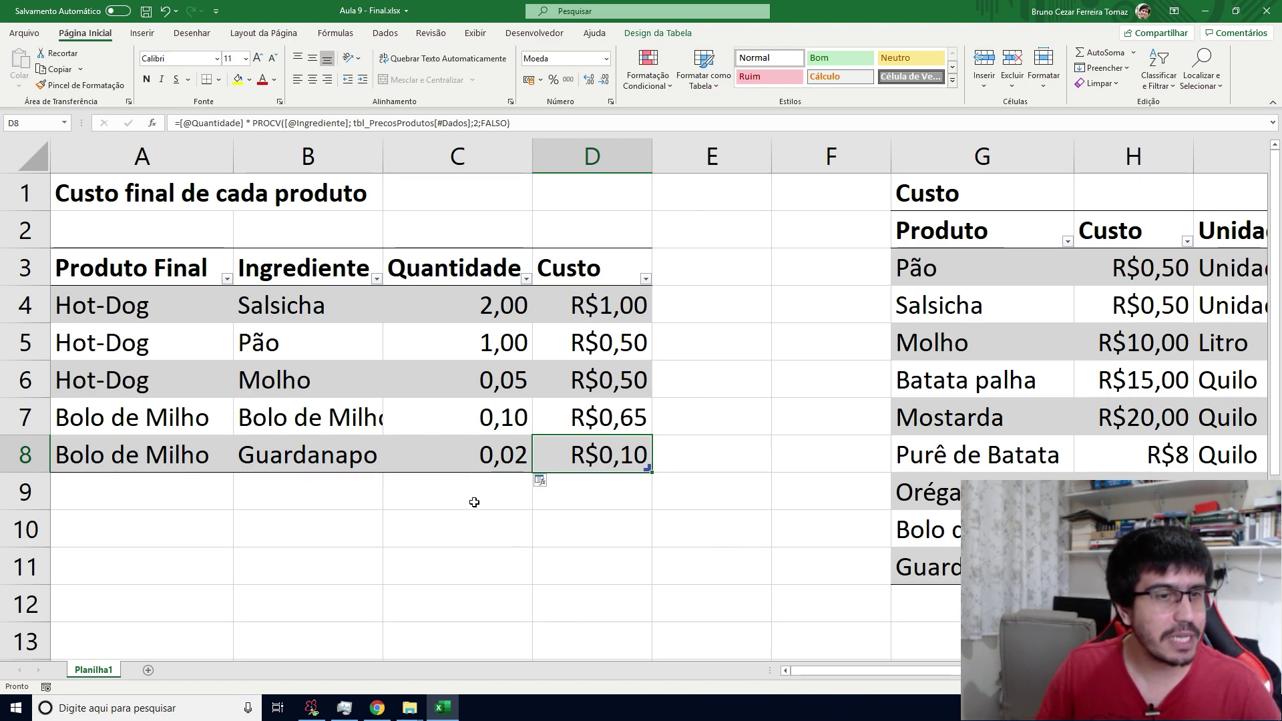
left_click(617, 431)
left_click_drag(616, 430, 614, 456)
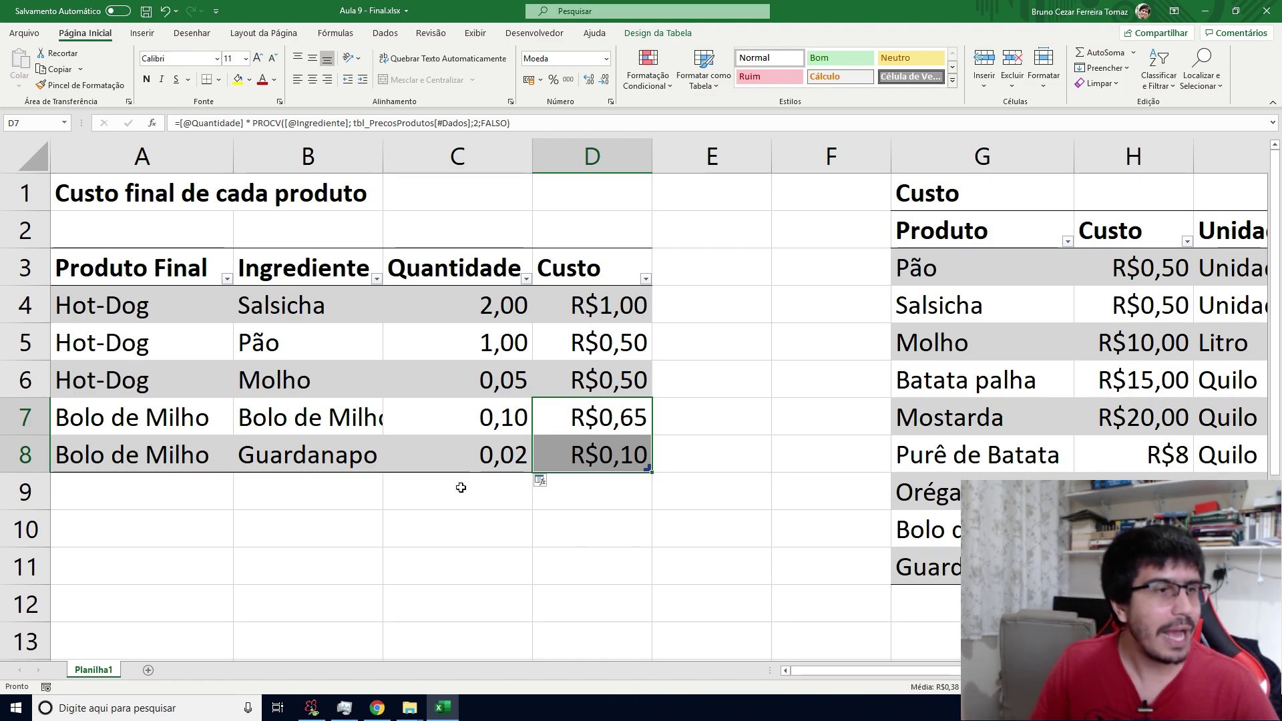
Fit the width of the Ingrediente column to its longest entry.
left_click(404, 417)
left_click(310, 487)
left_click(387, 155)
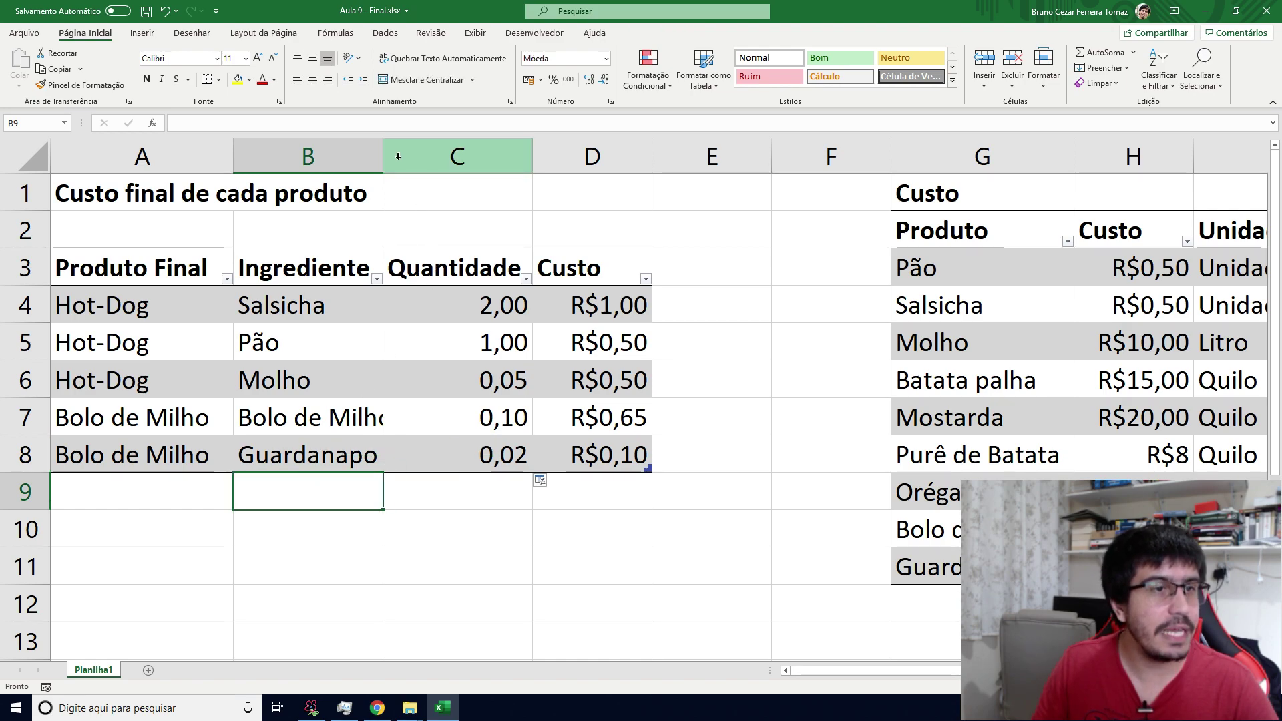
double_click(384, 155)
left_click(312, 419)
Add a row in A9 for the final product Hot-Dog, with Guardanapo as its ingredient.
left_click(206, 499)
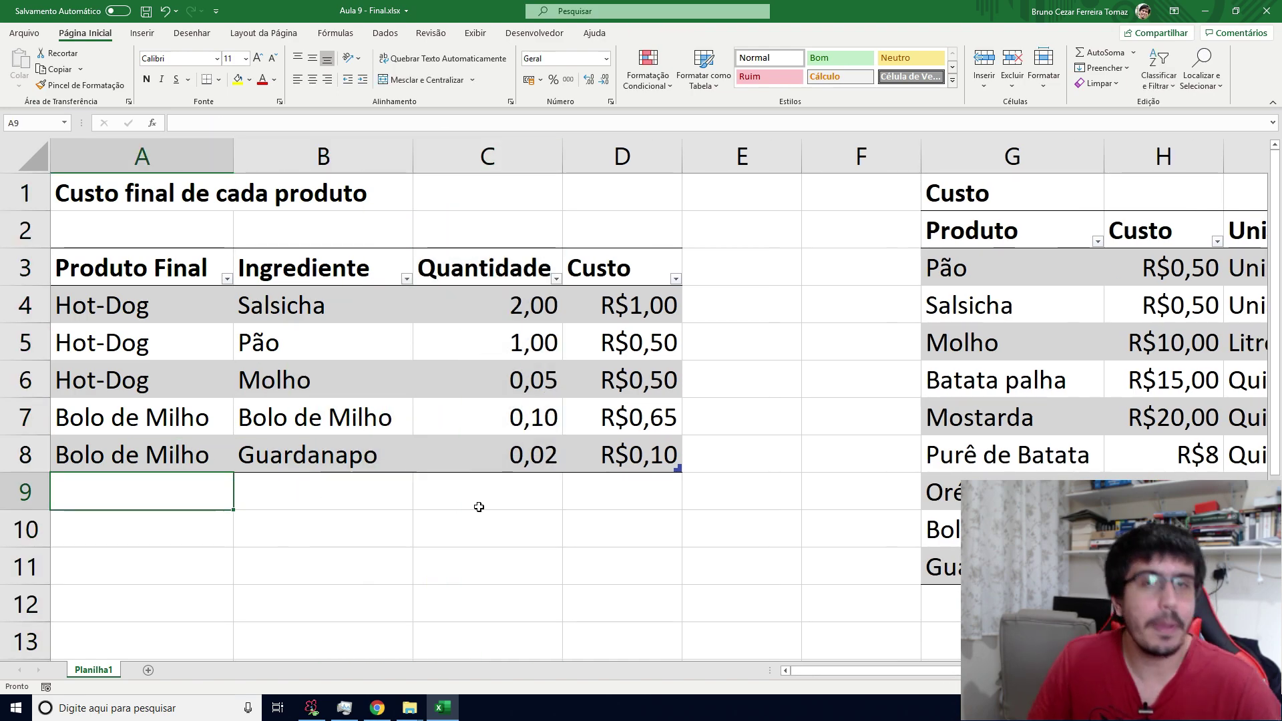
type("Hot-")
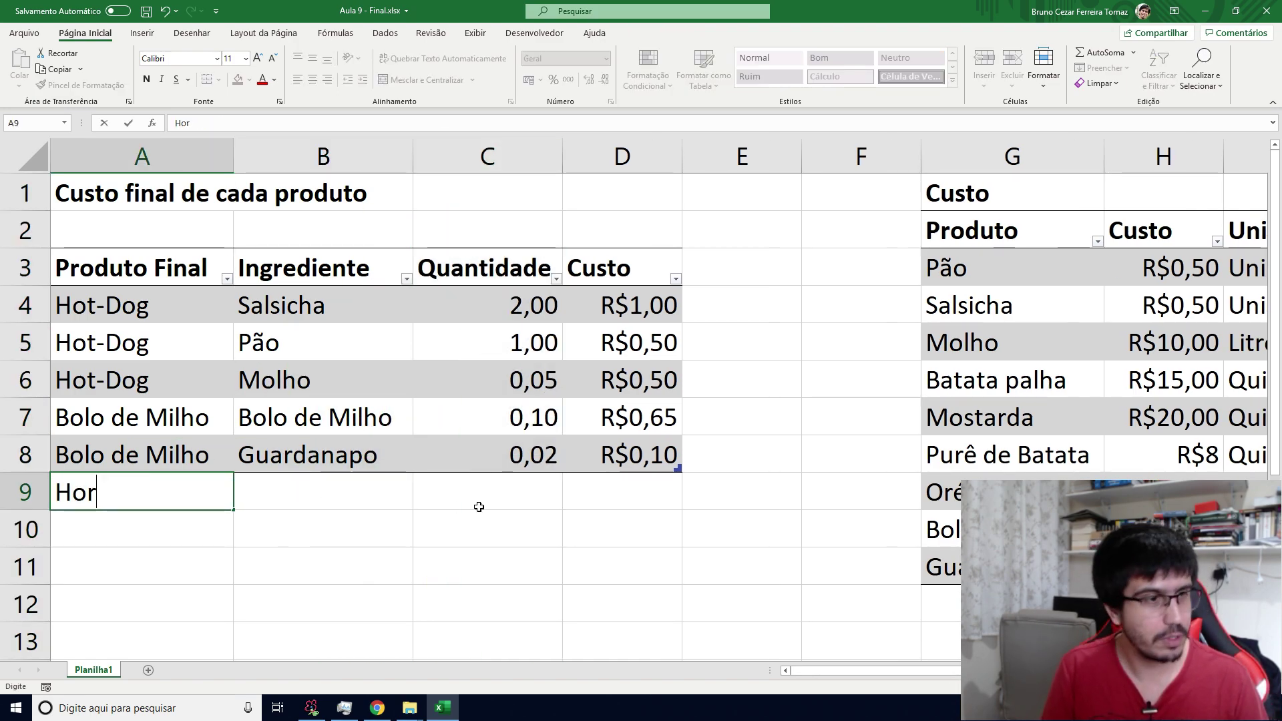
key("Tab")
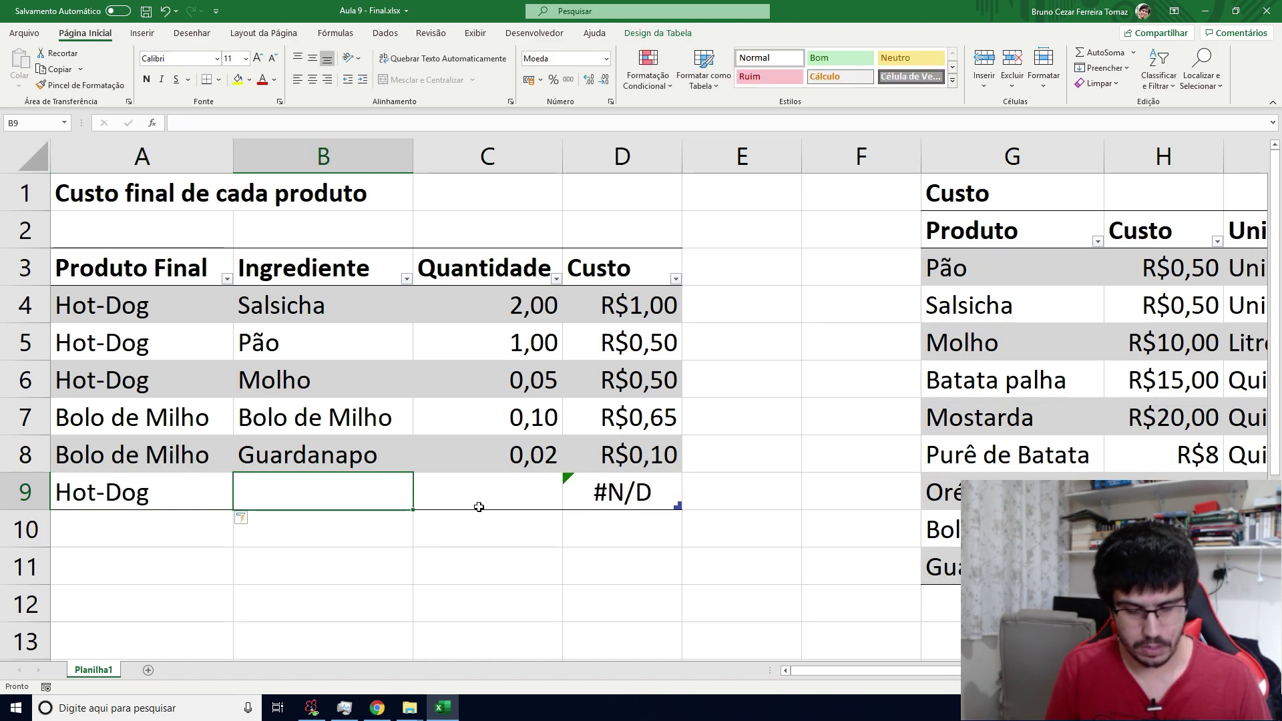
type("Guarda")
key("Tab")
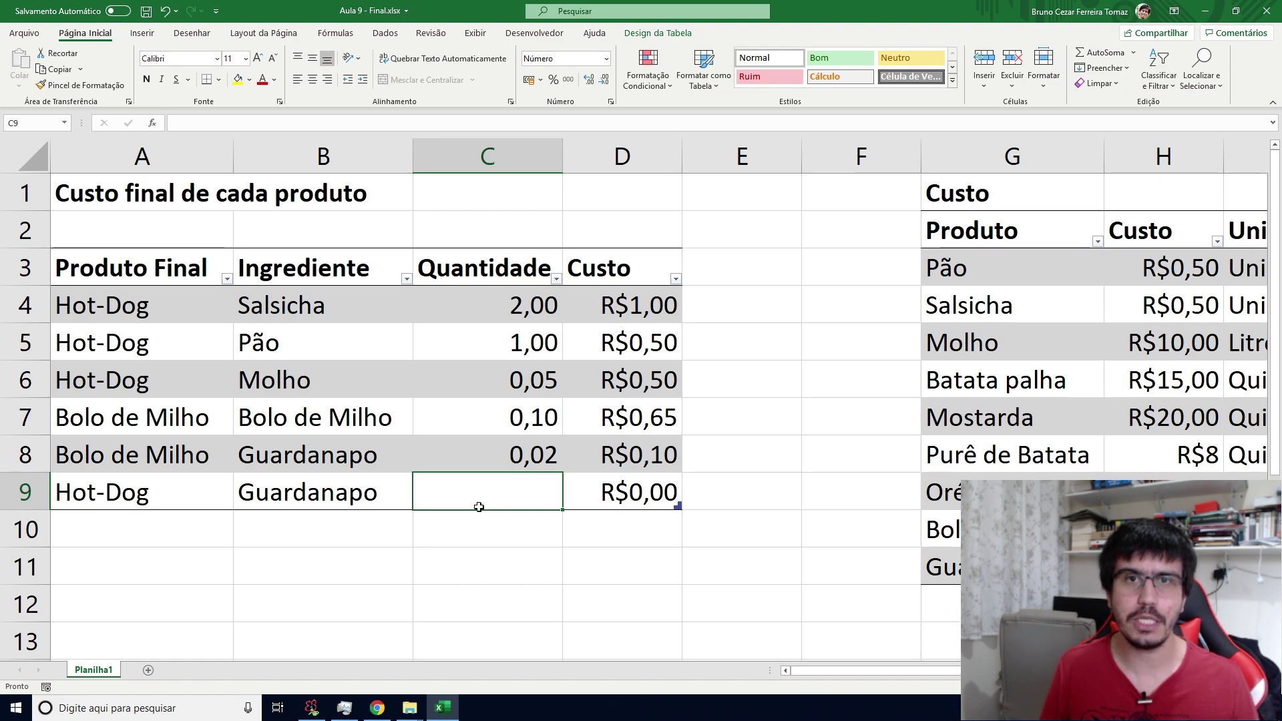
Set the quantity of Guardanapo for the Hot-Dog in C9 to 0,04.
key("Up")
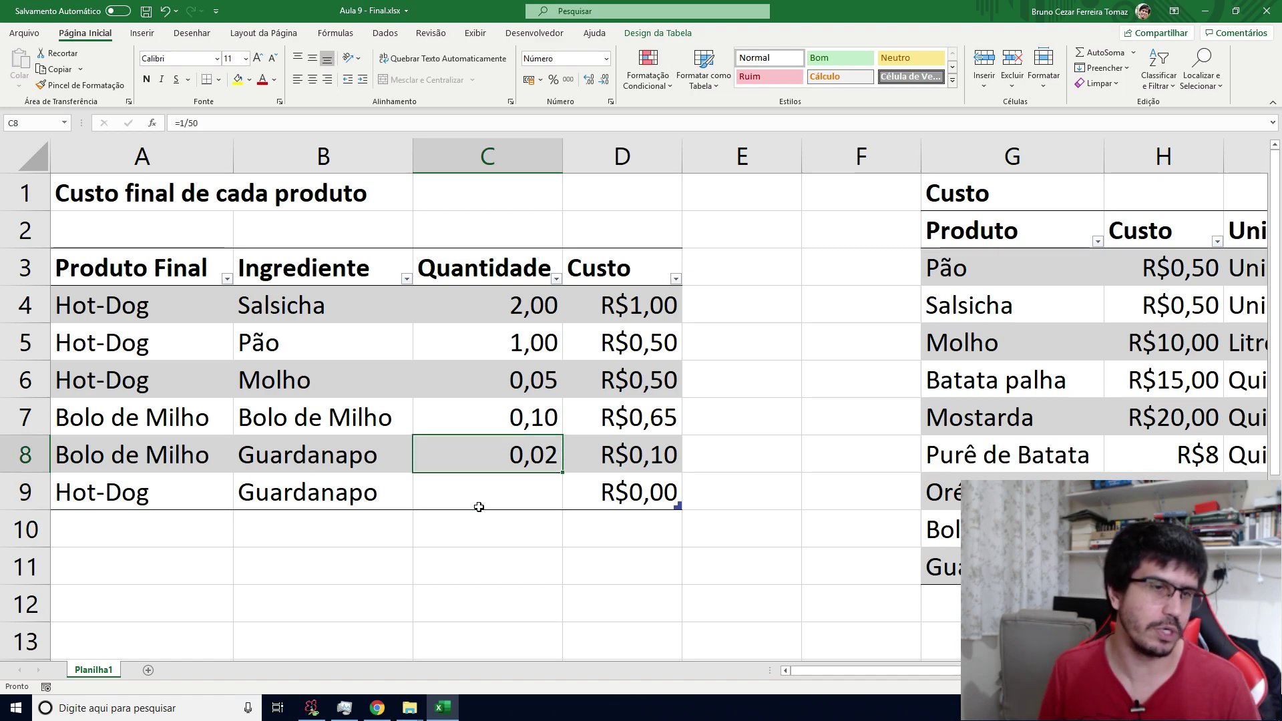
key("Down")
type("0,04")
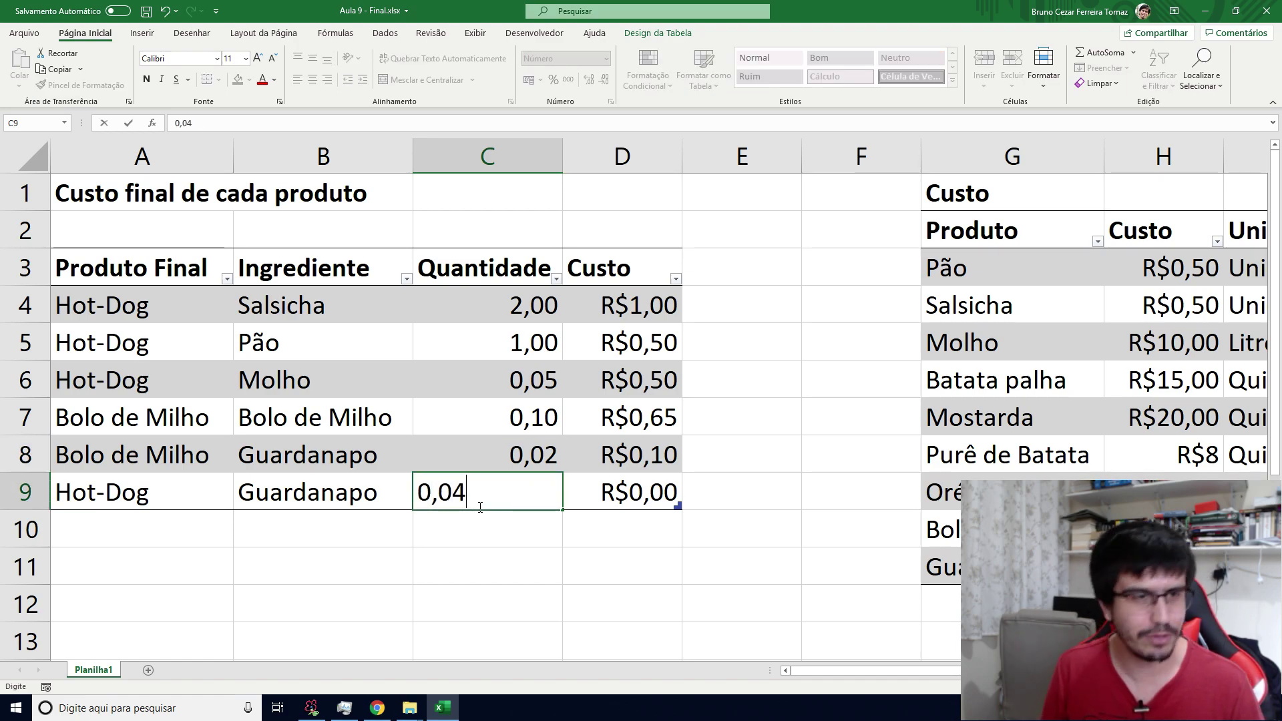
key("Tab")
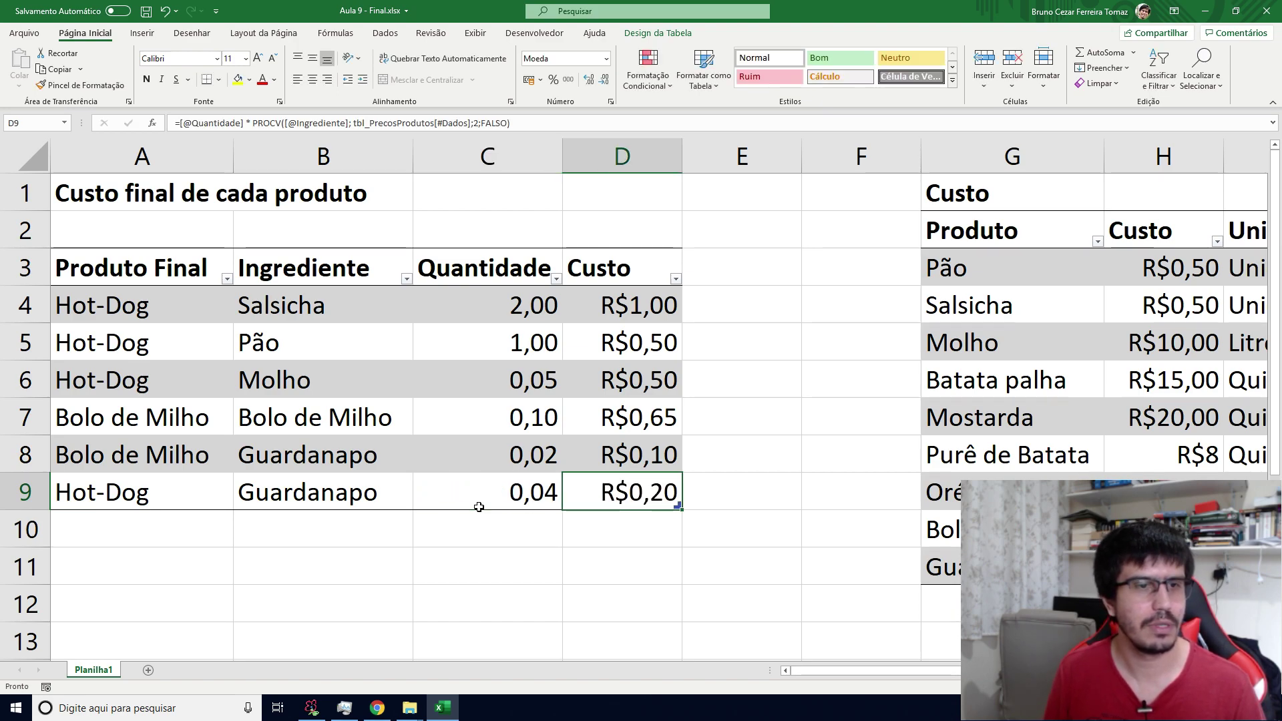
Set the Guardanapo cost in H11 to 0,1 and its unit in I11 to Unidade.
key("Right")
key("Right")
key("Right")
key("Right")
key("Right")
key("Right")
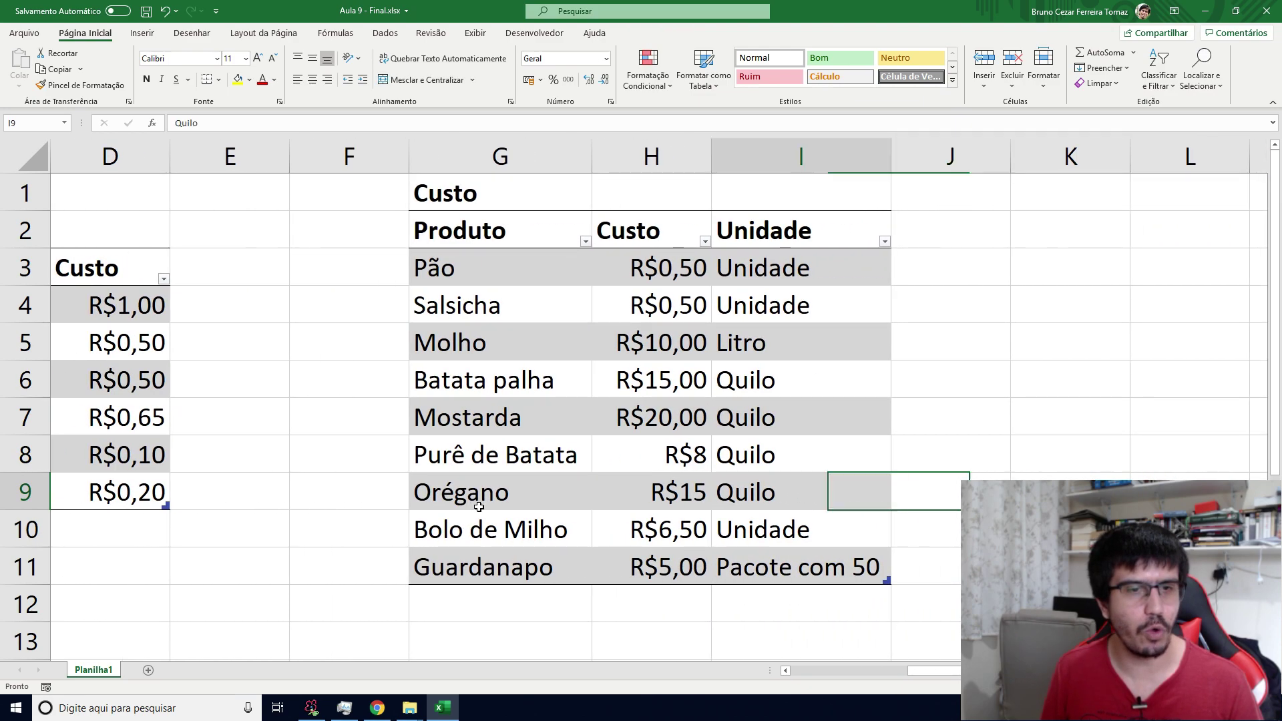
key("Left")
key("Left")
key("Down")
key("Down")
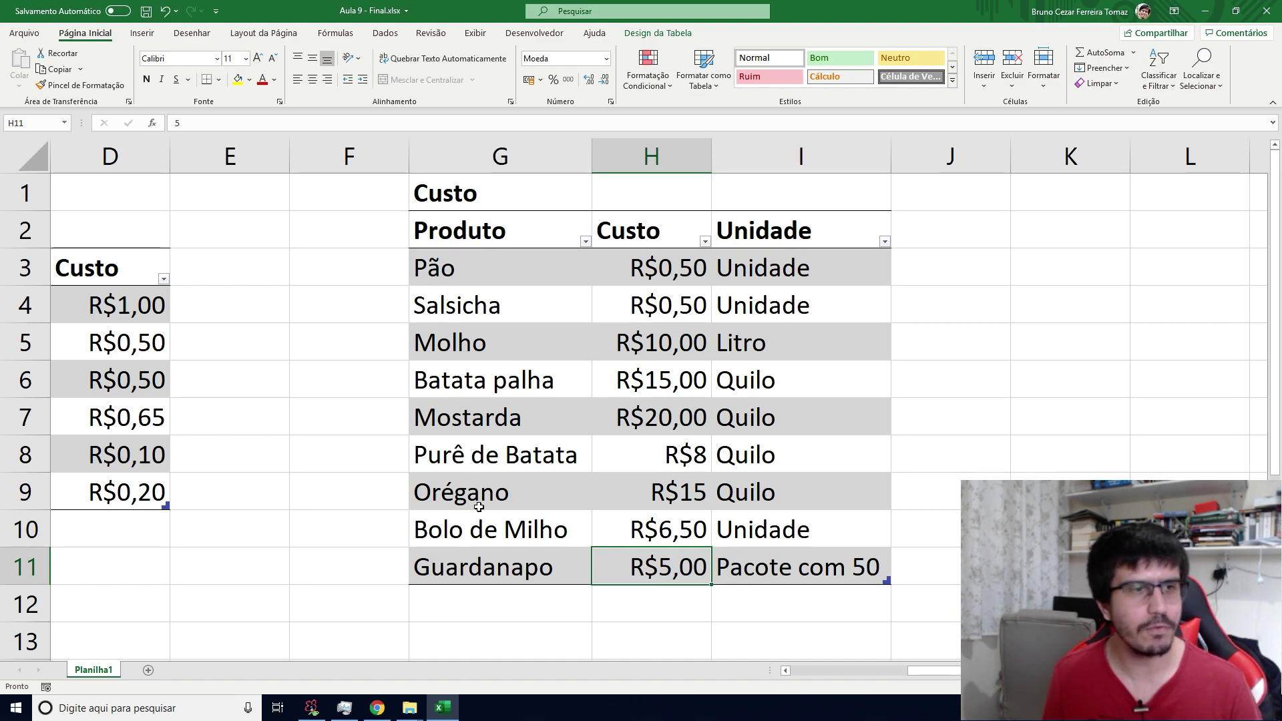
type("0,1")
key("Tab")
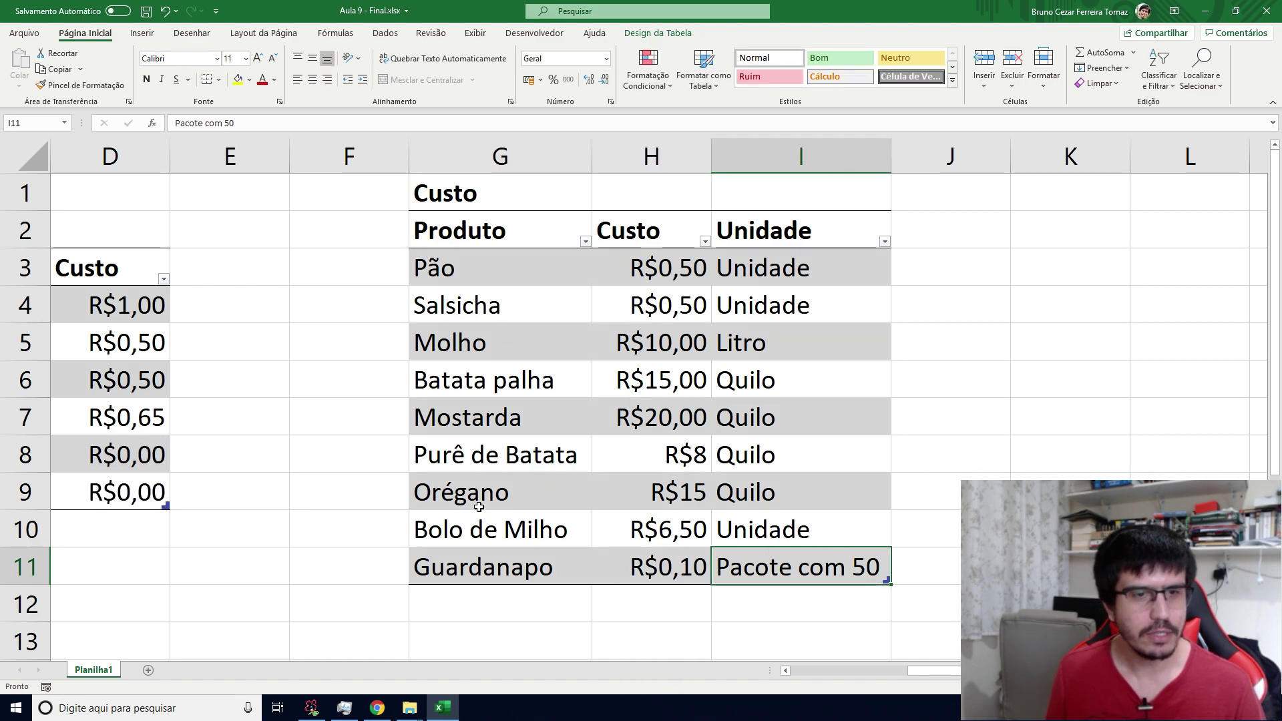
type("Unida")
key("Up")
key("Up")
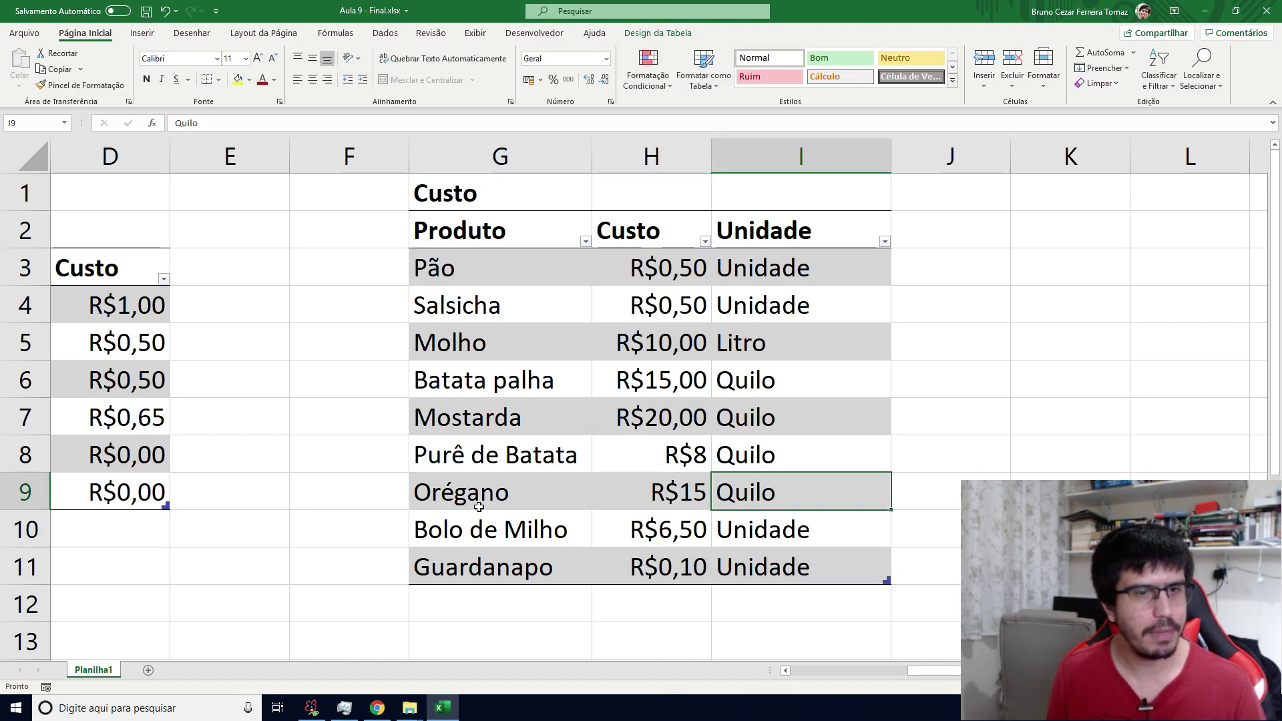
Set the Guardanapo quantities to 1 for Bolo de Milho in C8 and 2 for Hot-Dog in C9.
key("Left")
key("Left")
key("Left")
key("Left")
key("Left")
key("Left")
key("Left")
key("Left")
key("Up")
key("Right")
key("Right")
key("Right")
key("Right")
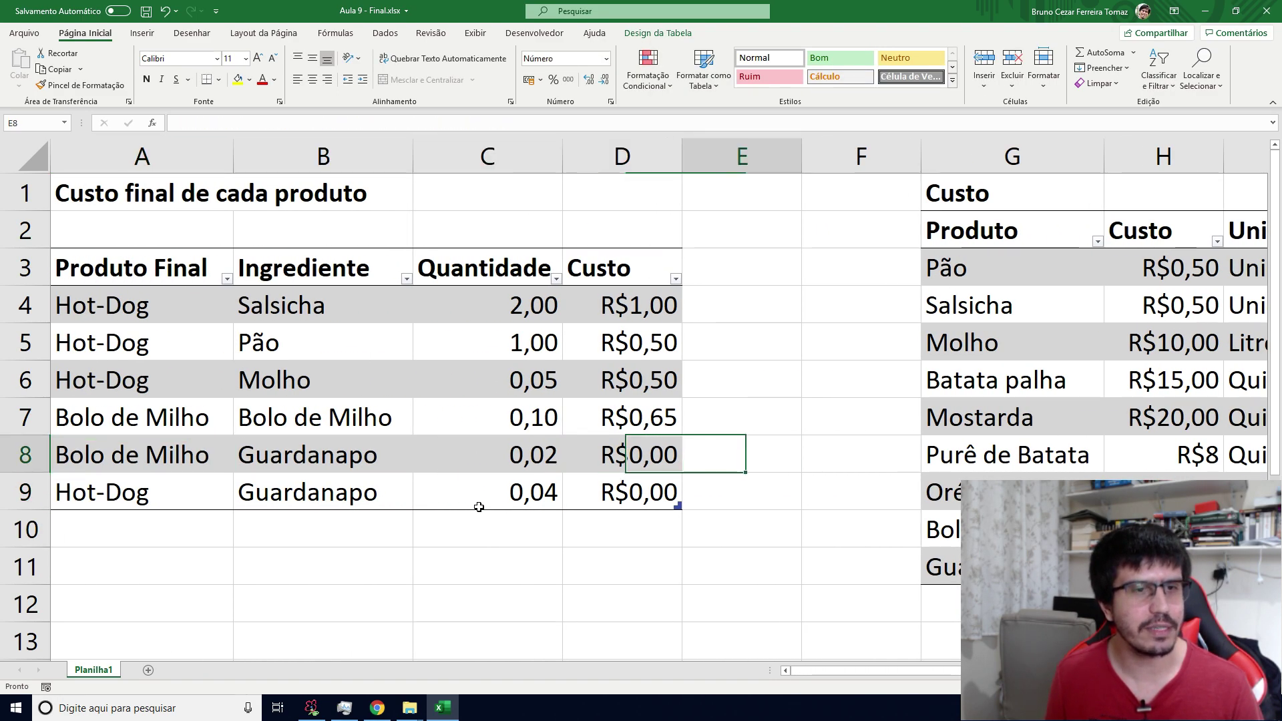
key("Left")
key("Left")
key("F2")
key("BackSpace")
key("BackSpace")
key("BackSpace")
key("BackSpace")
key("BackSpace")
type("1")
key("Return")
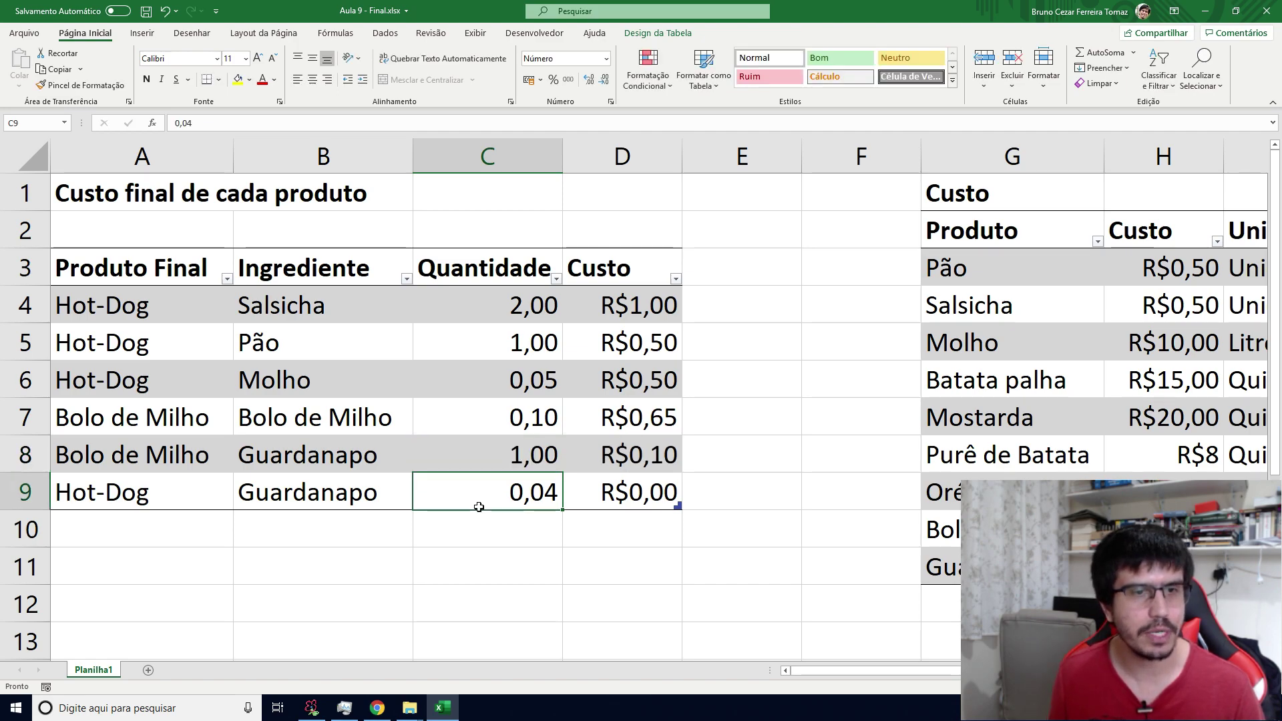
type("2")
key("Return")
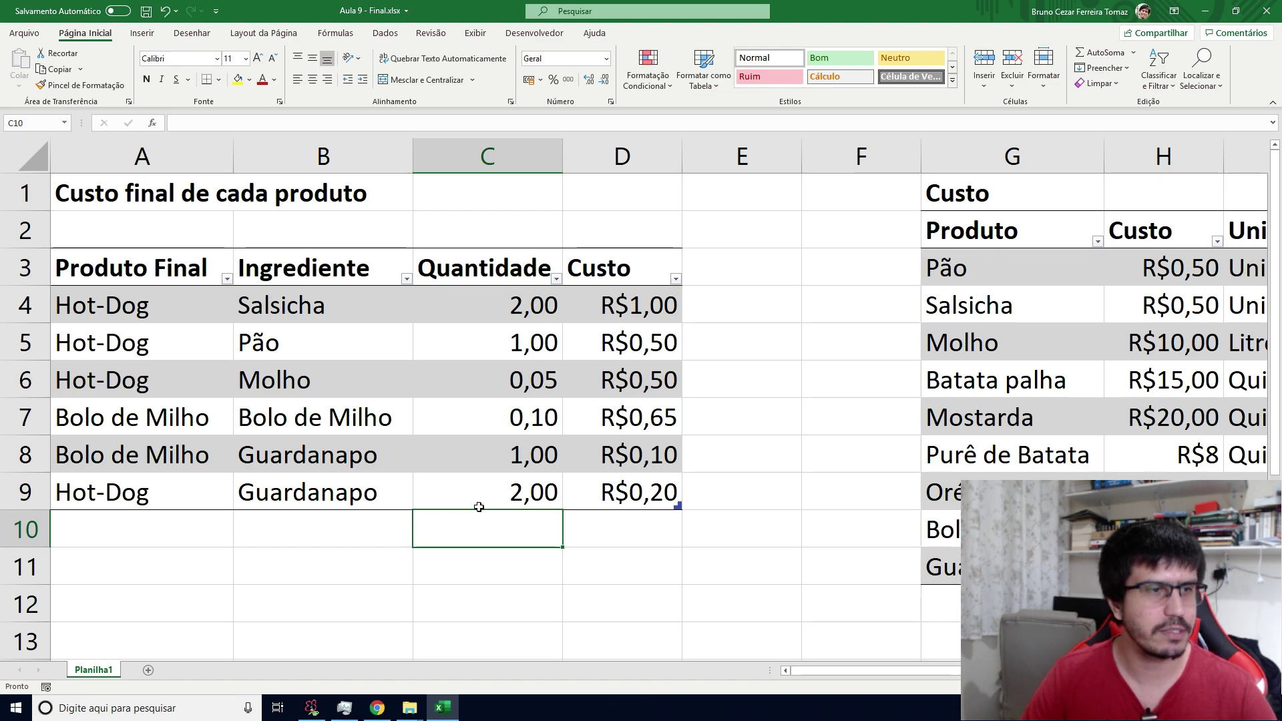
Filter the Produto Final column to leave out Bolo de Milho and keep only Hot-Dog.
left_click(151, 505)
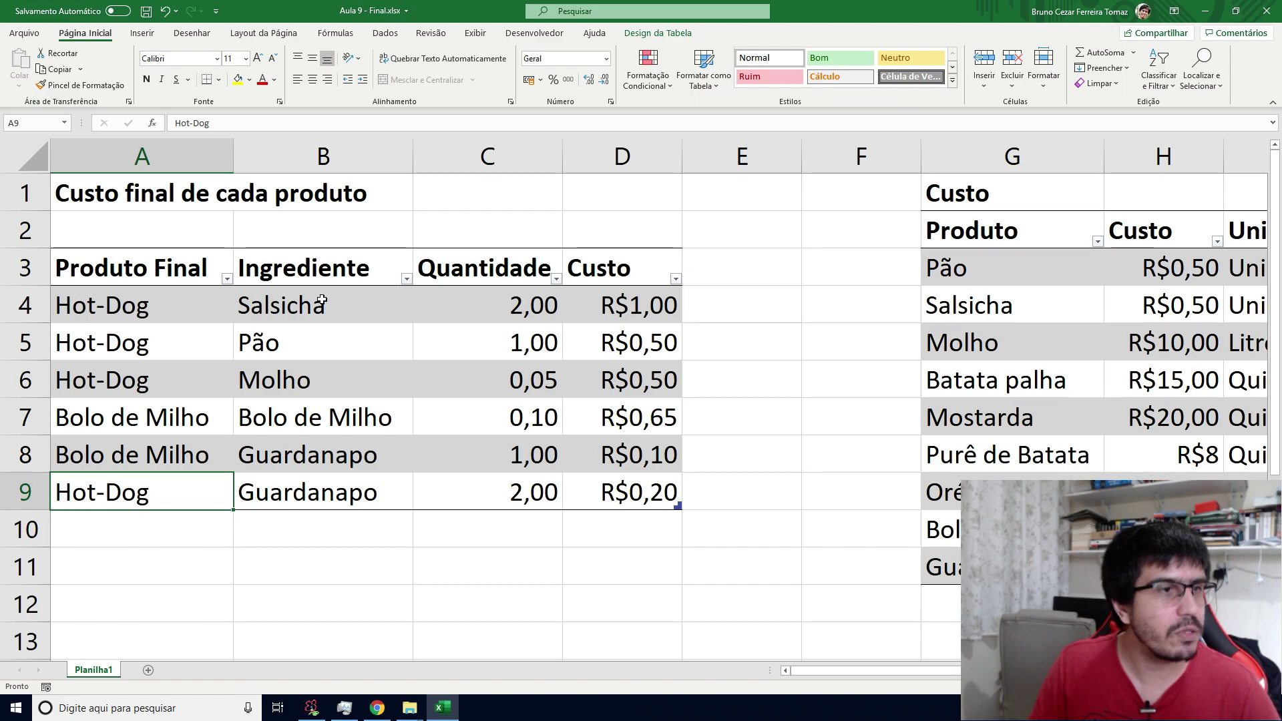
left_click(227, 279)
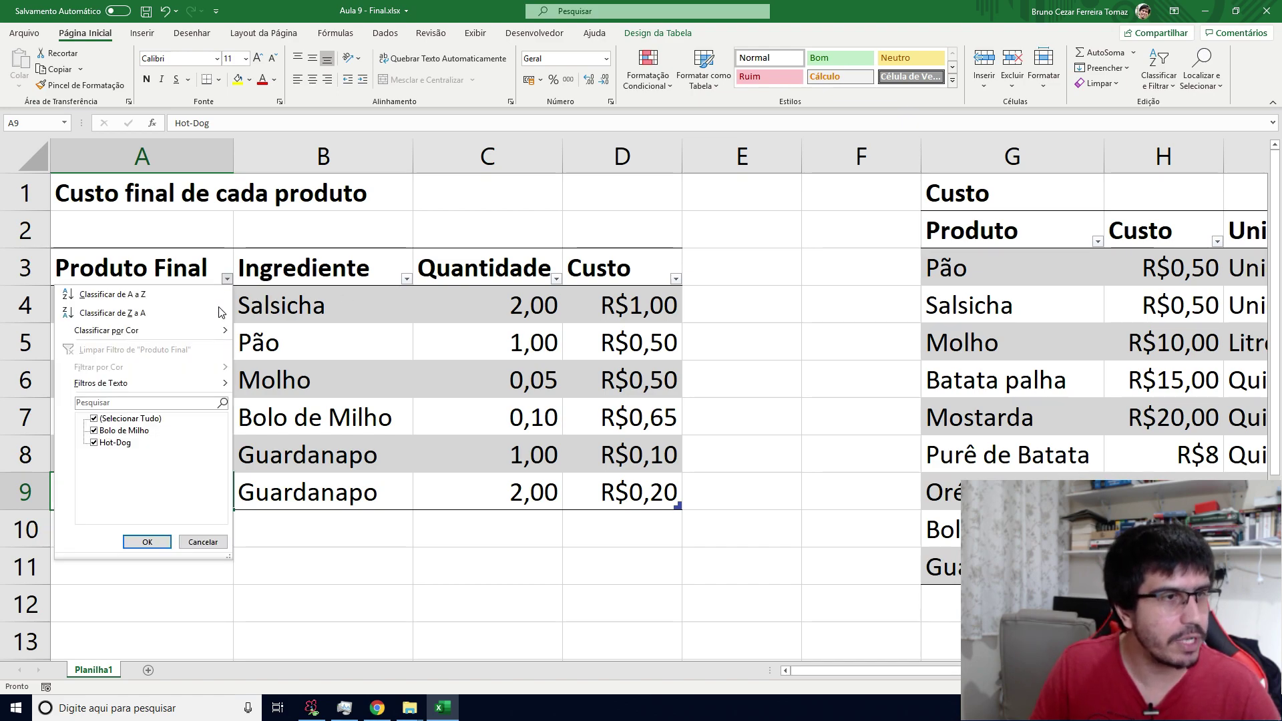
left_click(103, 432)
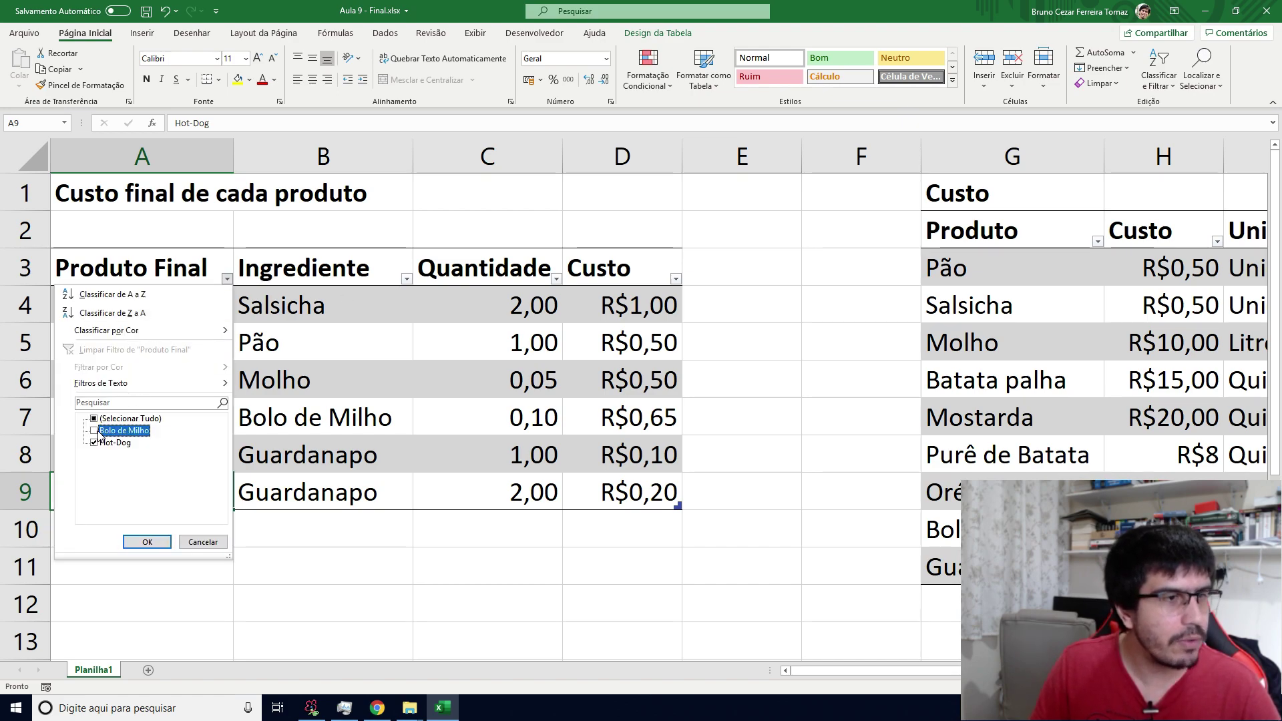
left_click(147, 542)
left_click(432, 527)
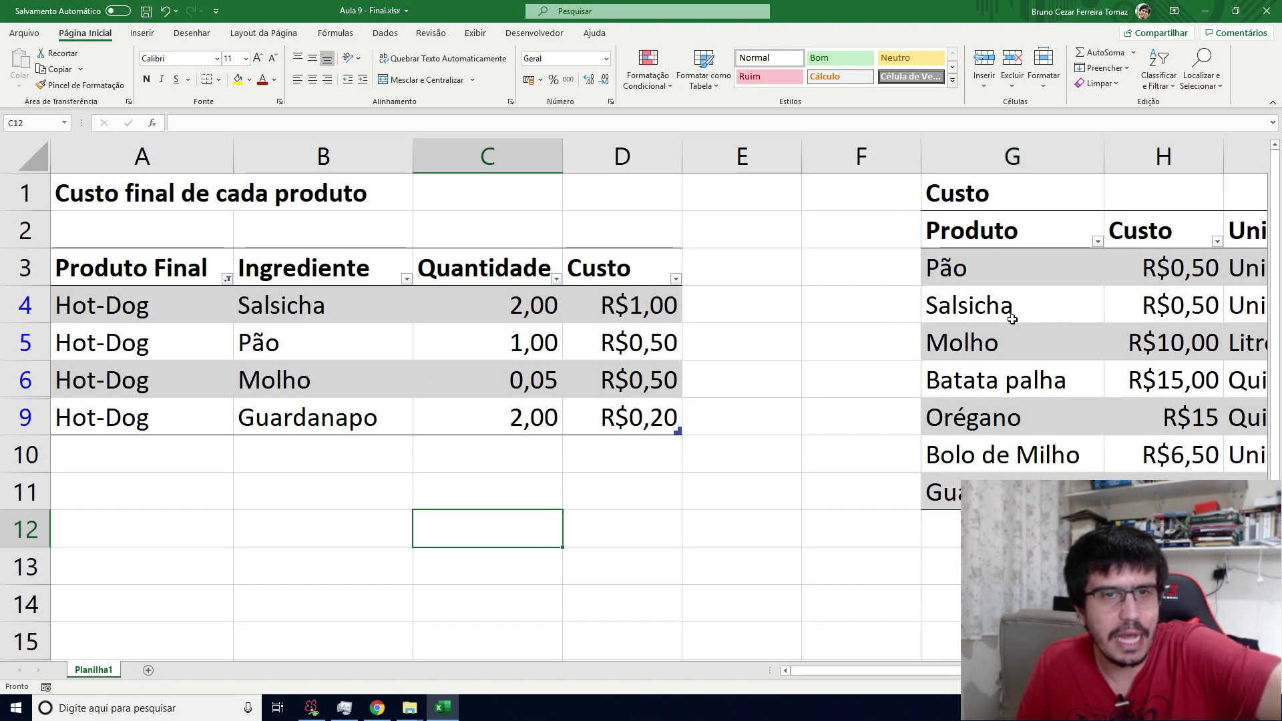
Examine the product cost table and the Hot-Dog ingredient costs in D4:D9.
left_click_drag(972, 270, 1185, 446)
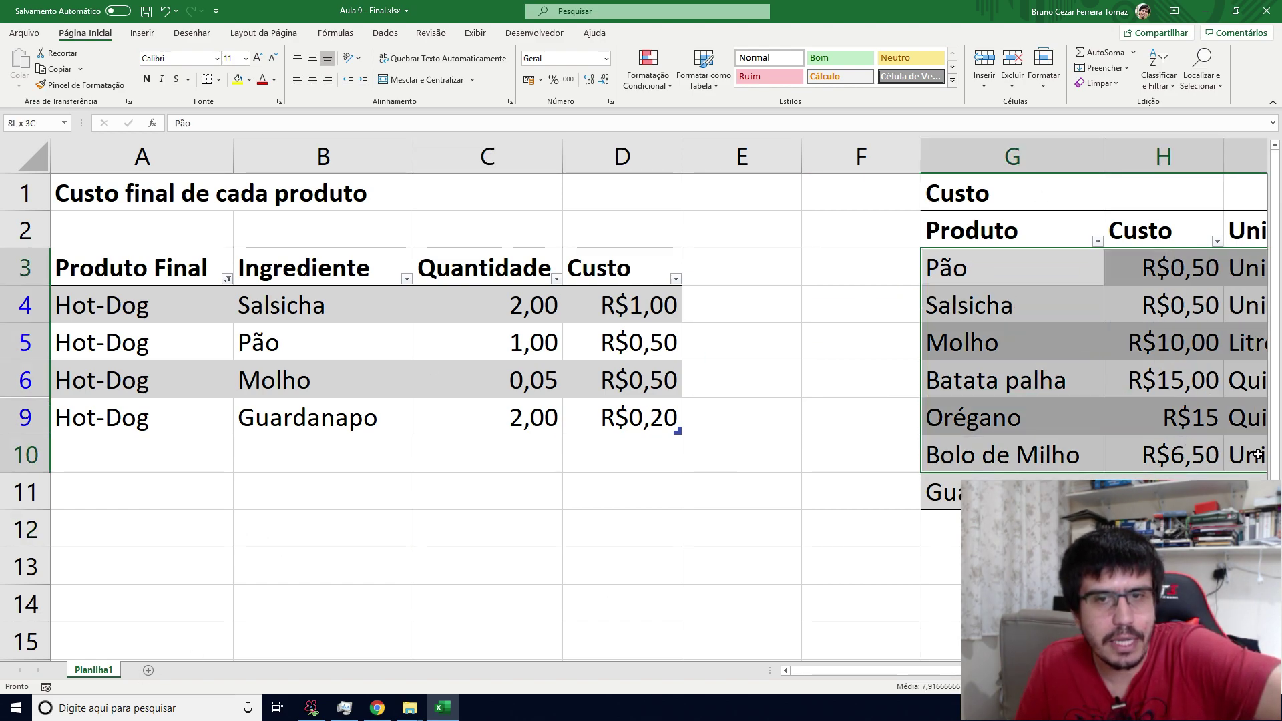
left_click(775, 277)
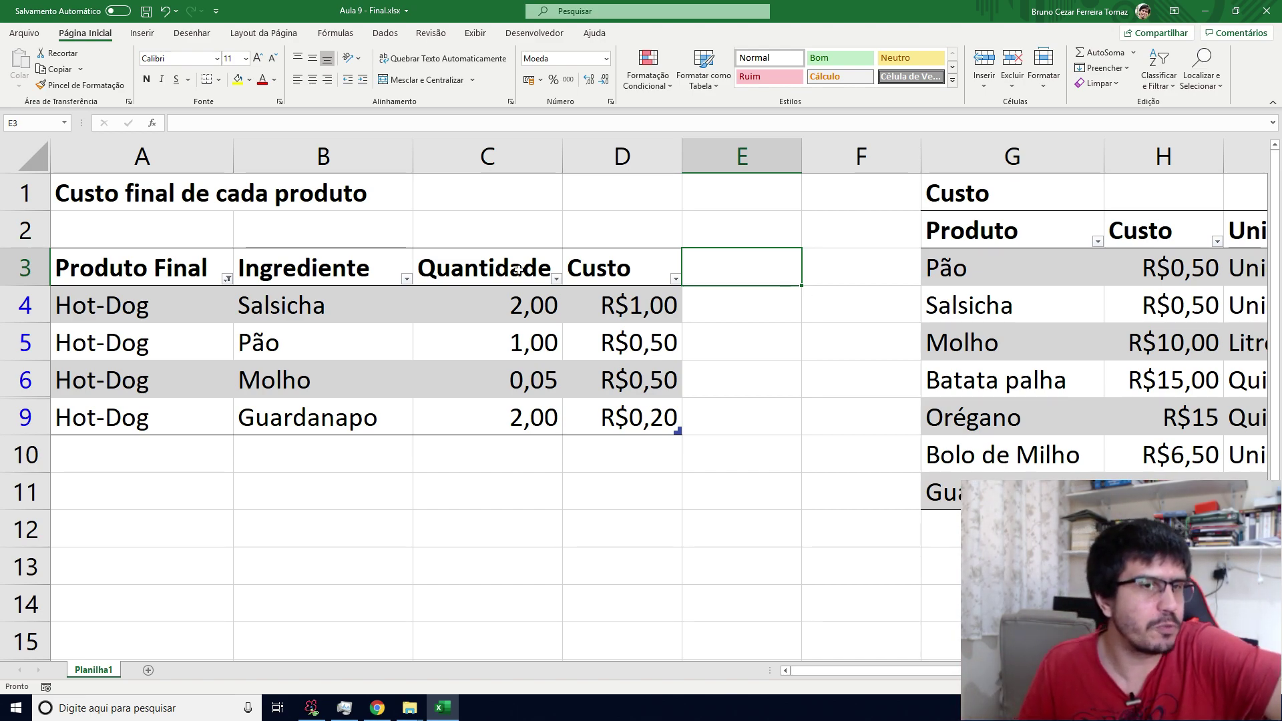
left_click_drag(612, 313, 615, 420)
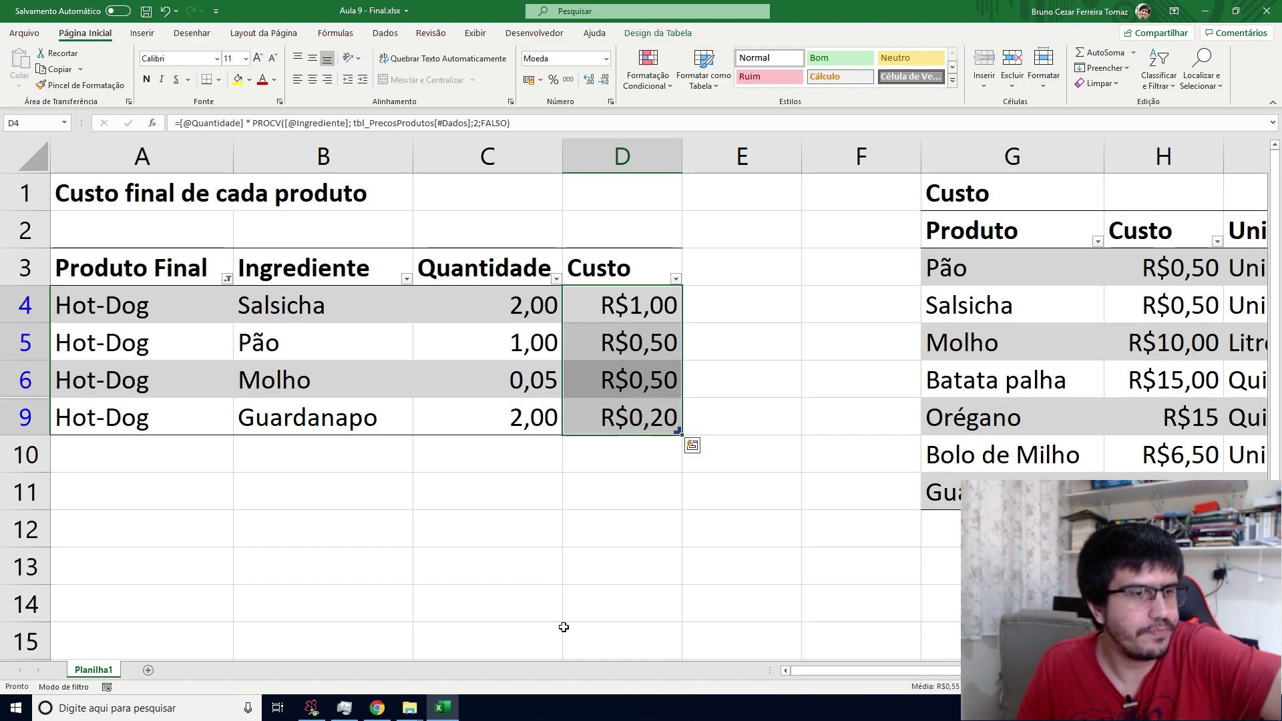
left_click(541, 509)
left_click_drag(605, 349, 621, 383)
left_click_drag(619, 311, 621, 418)
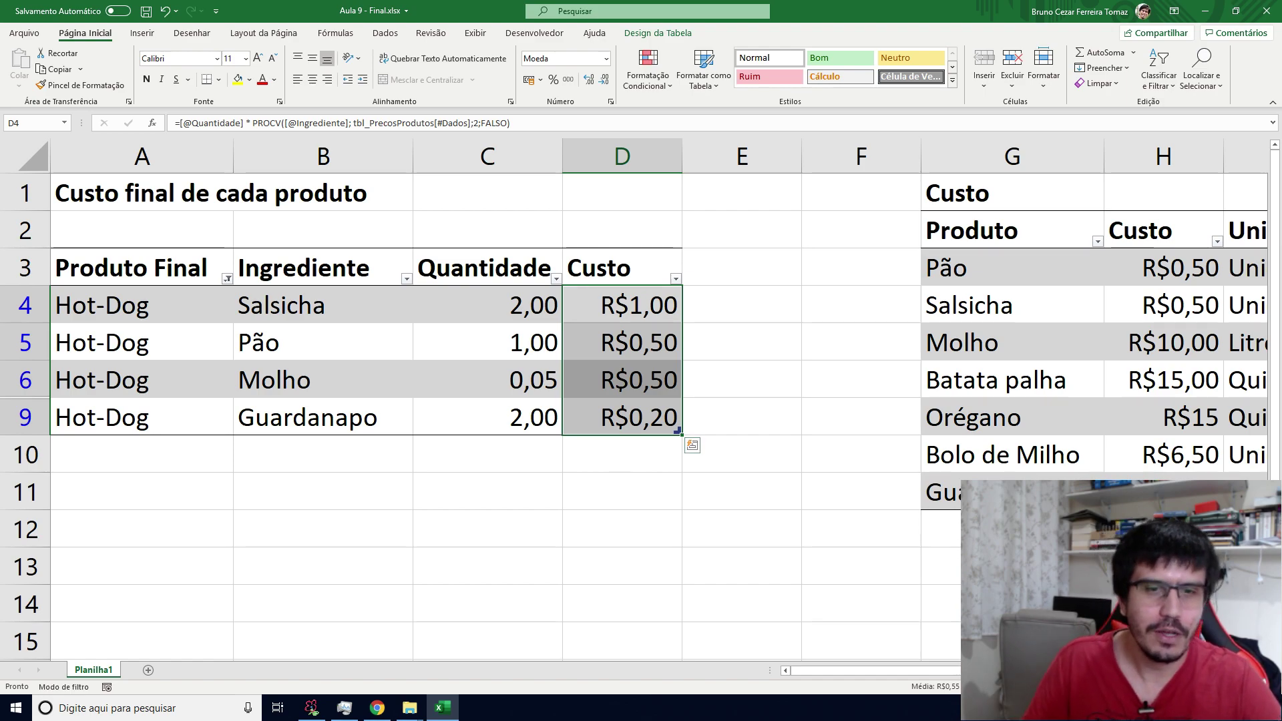
Add Saquinho de Papel in row 12 of the product cost table, with cost 0,05 and unit Unidade.
left_click(937, 537)
left_click_drag(918, 11, 548, 34)
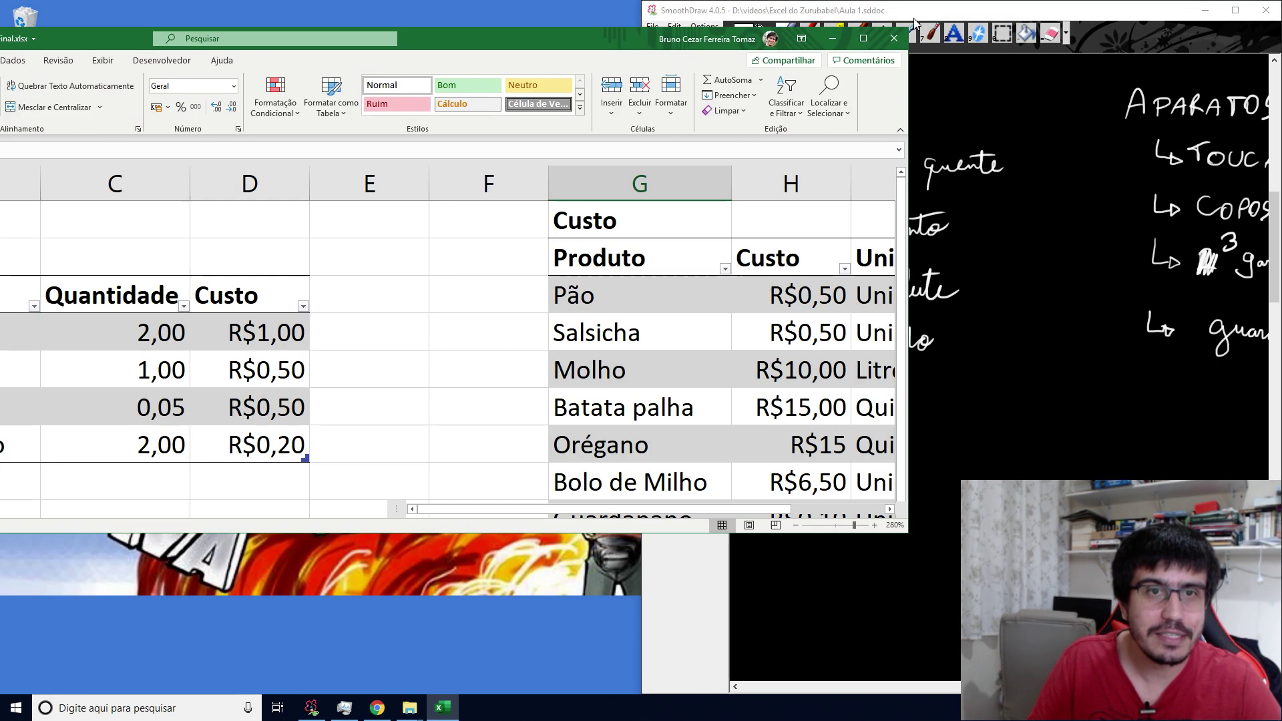
double_click(548, 34)
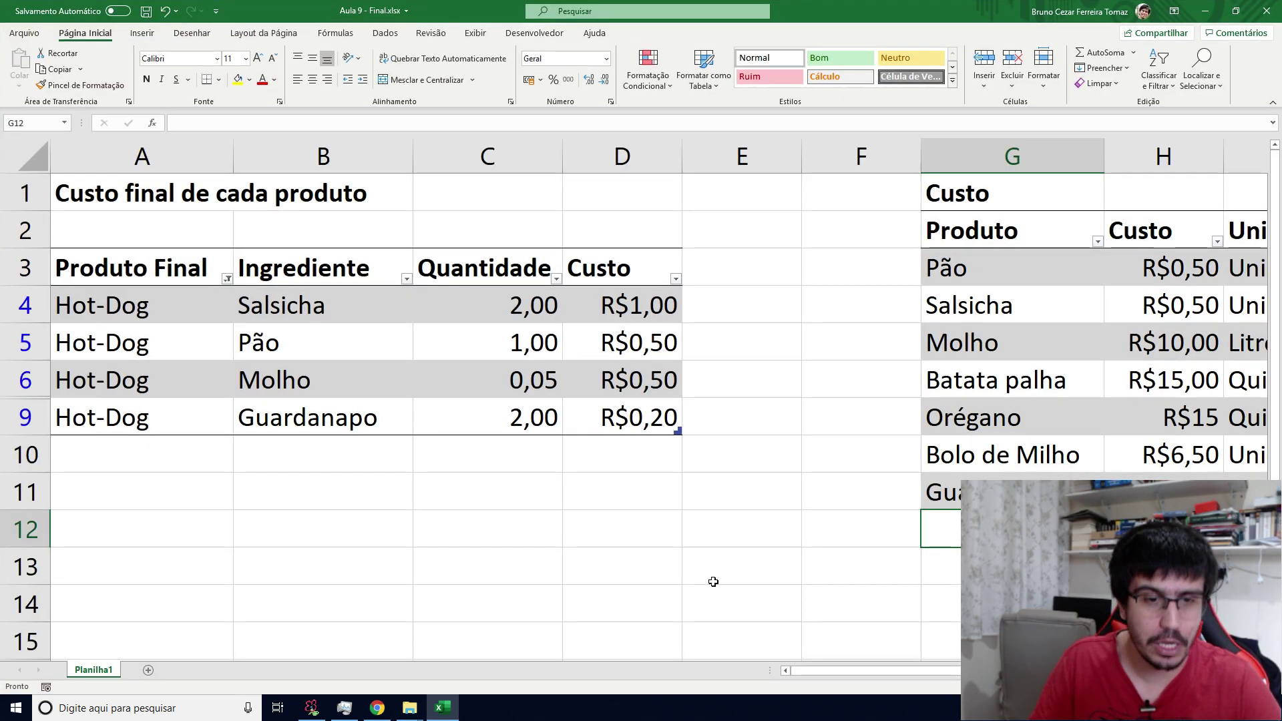
scroll(713, 581, "right", 3)
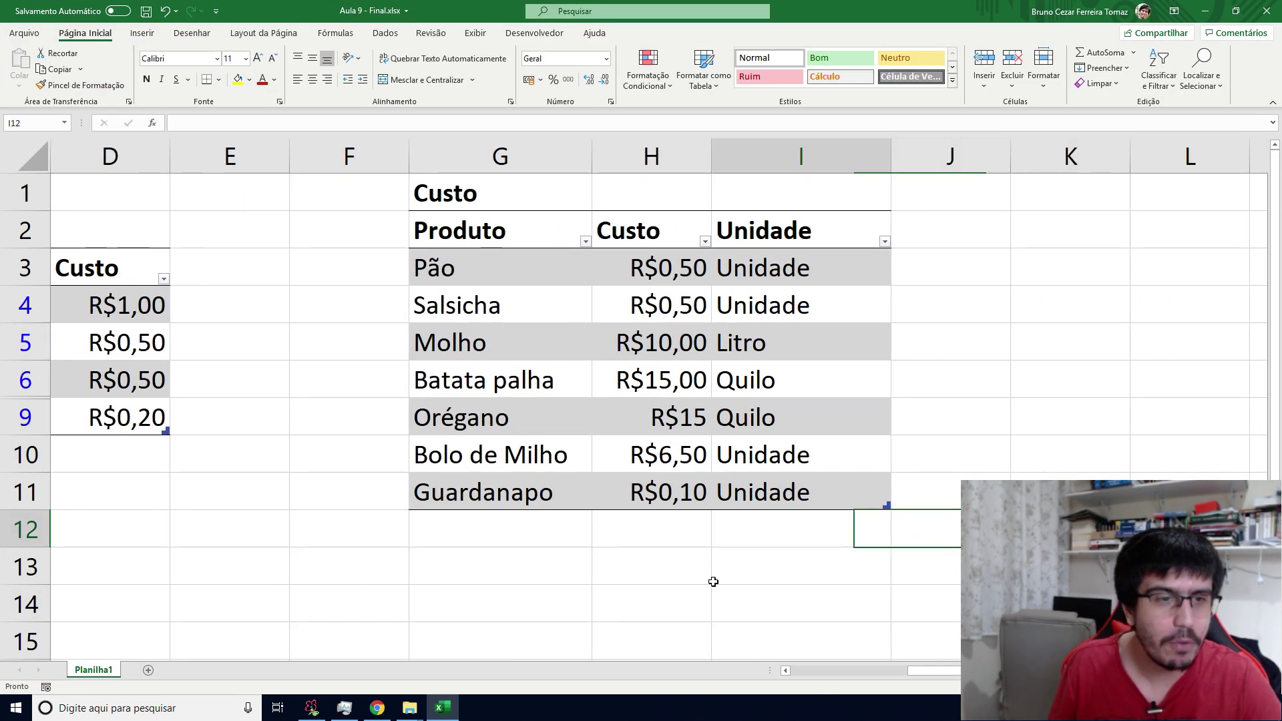
type("Saquinho ")
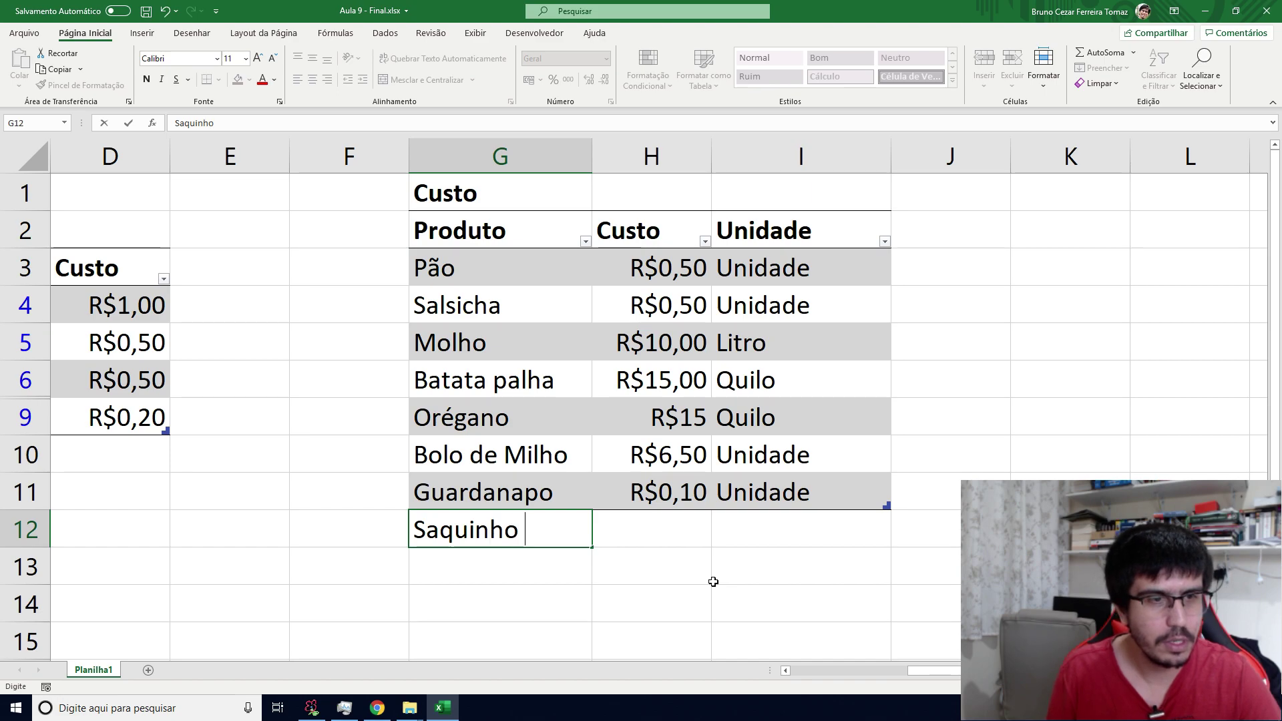
type("de Papel")
key("Tab")
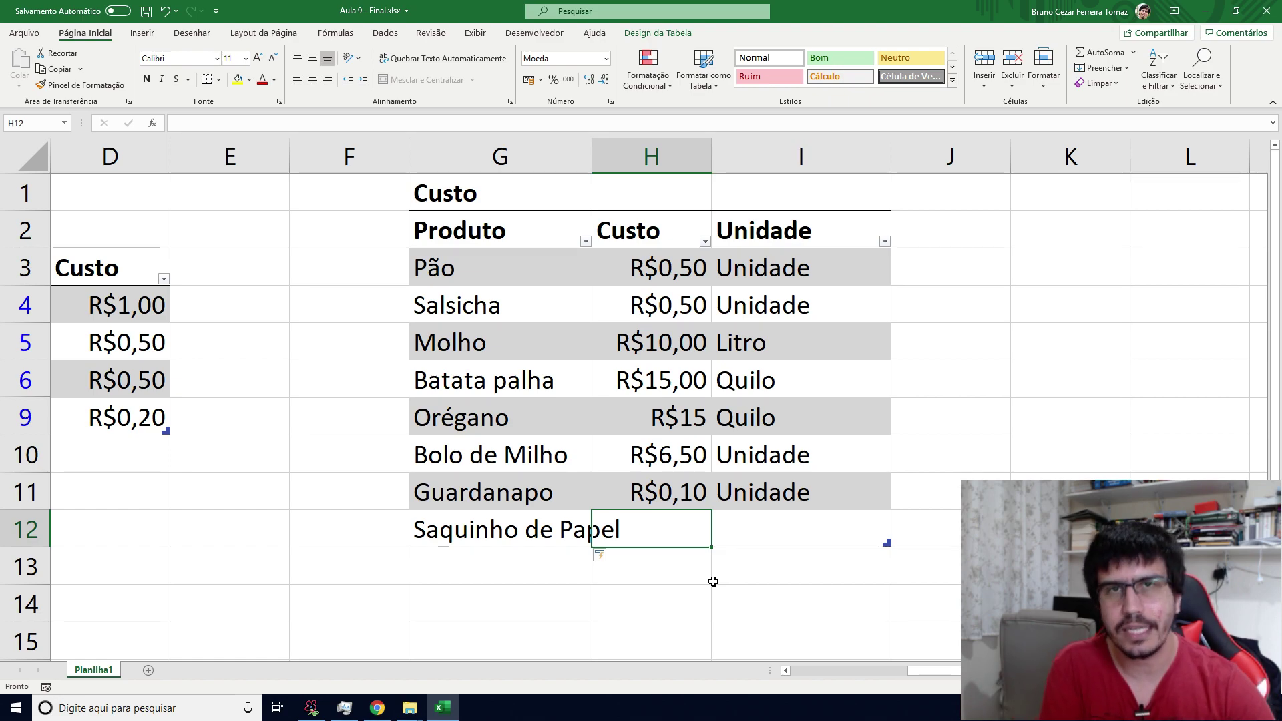
type("0,05")
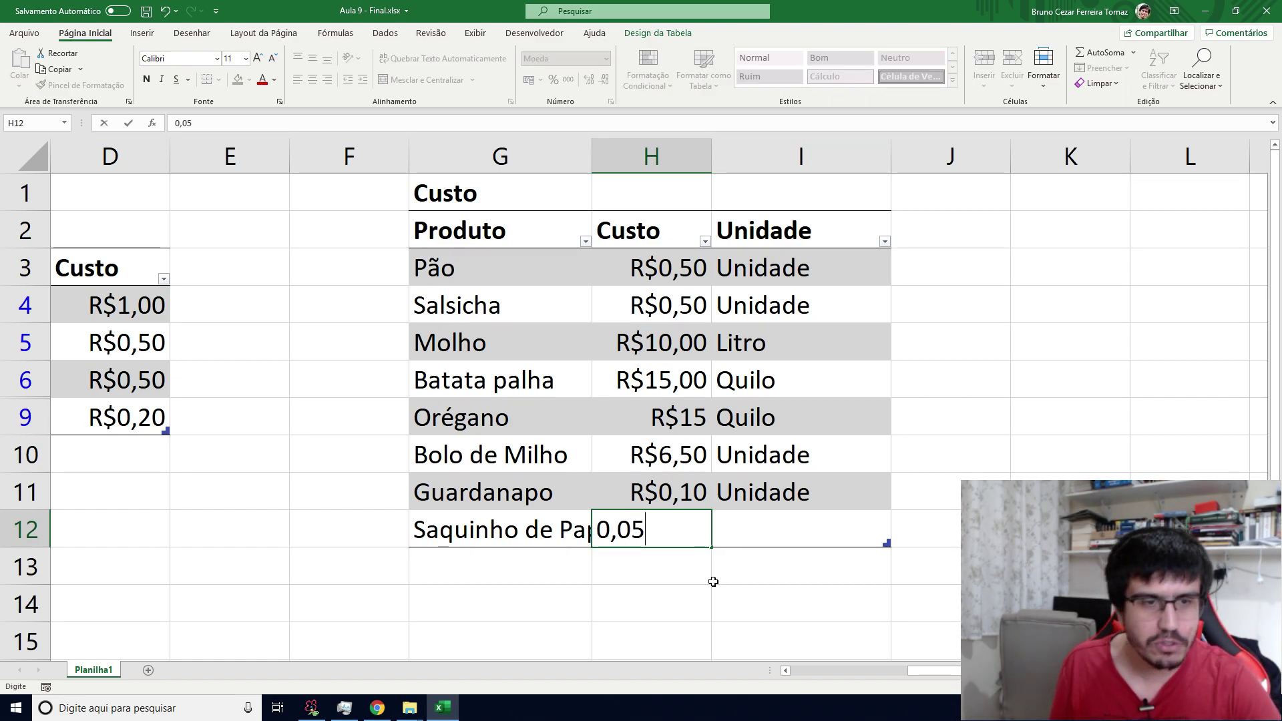
key("Tab")
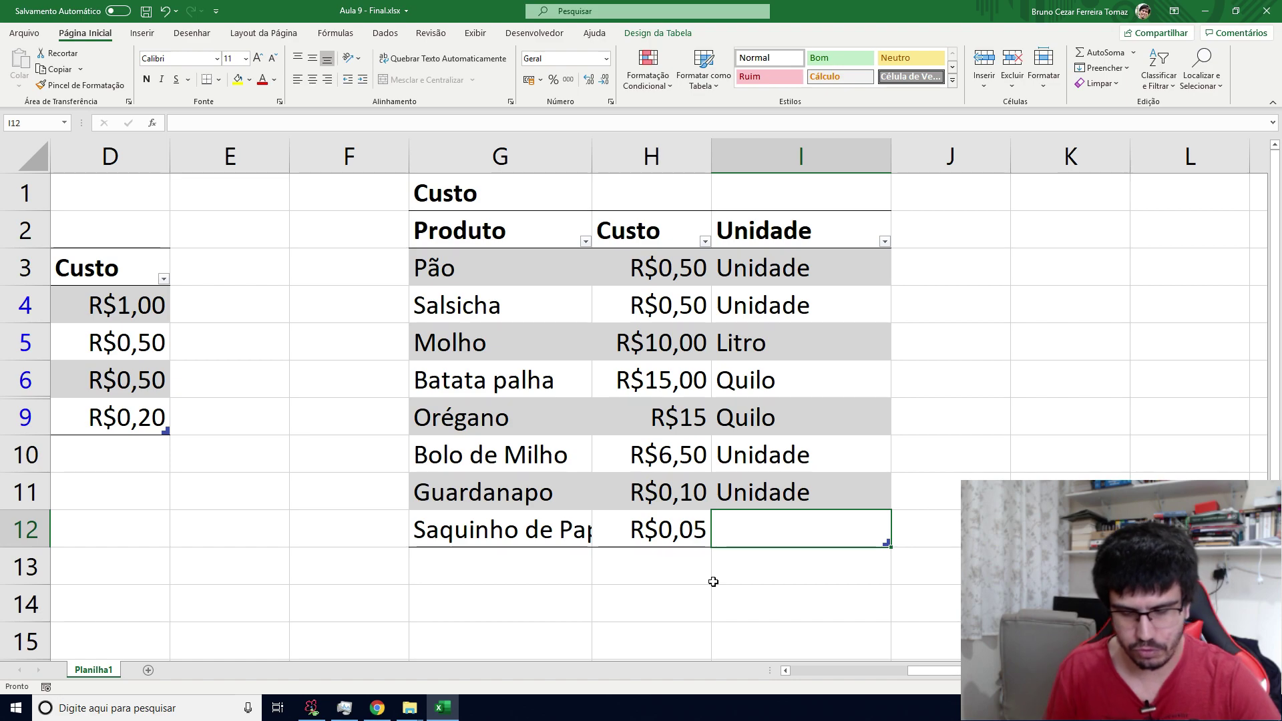
type("Unidade")
key("Up")
Include Bolo de Milho again in the Produto Final filter of the final cost table.
key("Left")
key("Home")
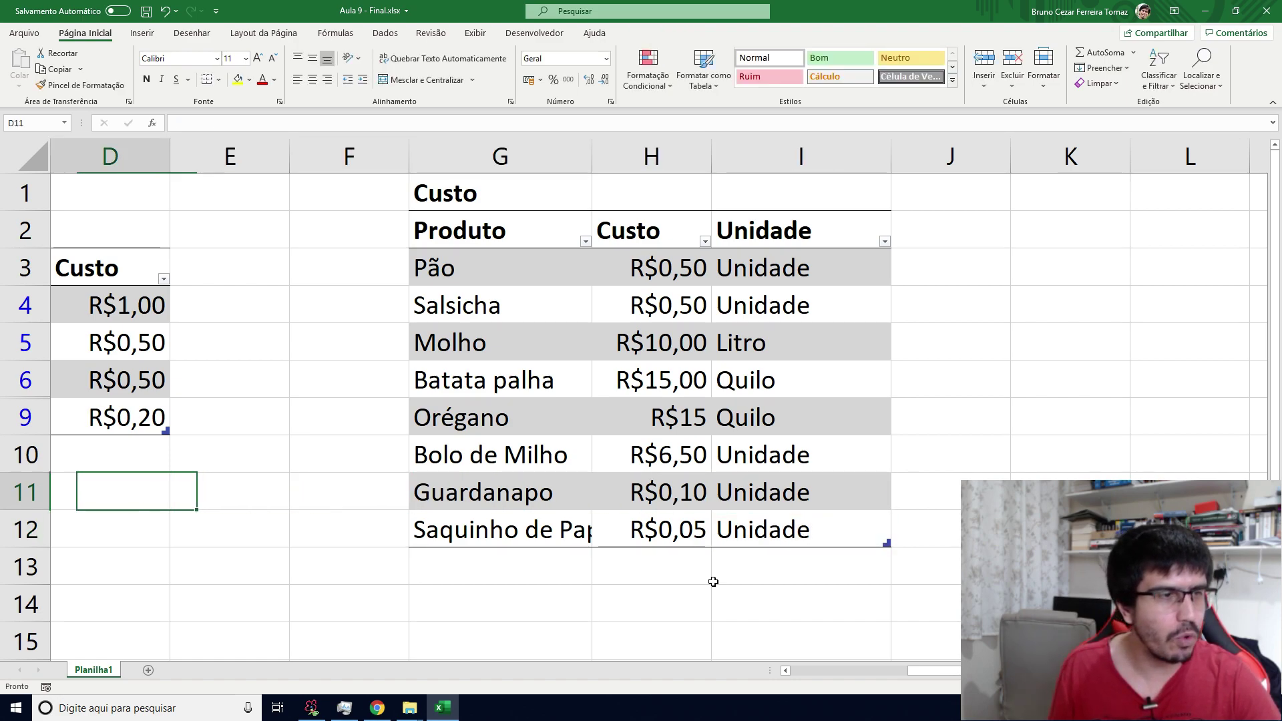
key("Up")
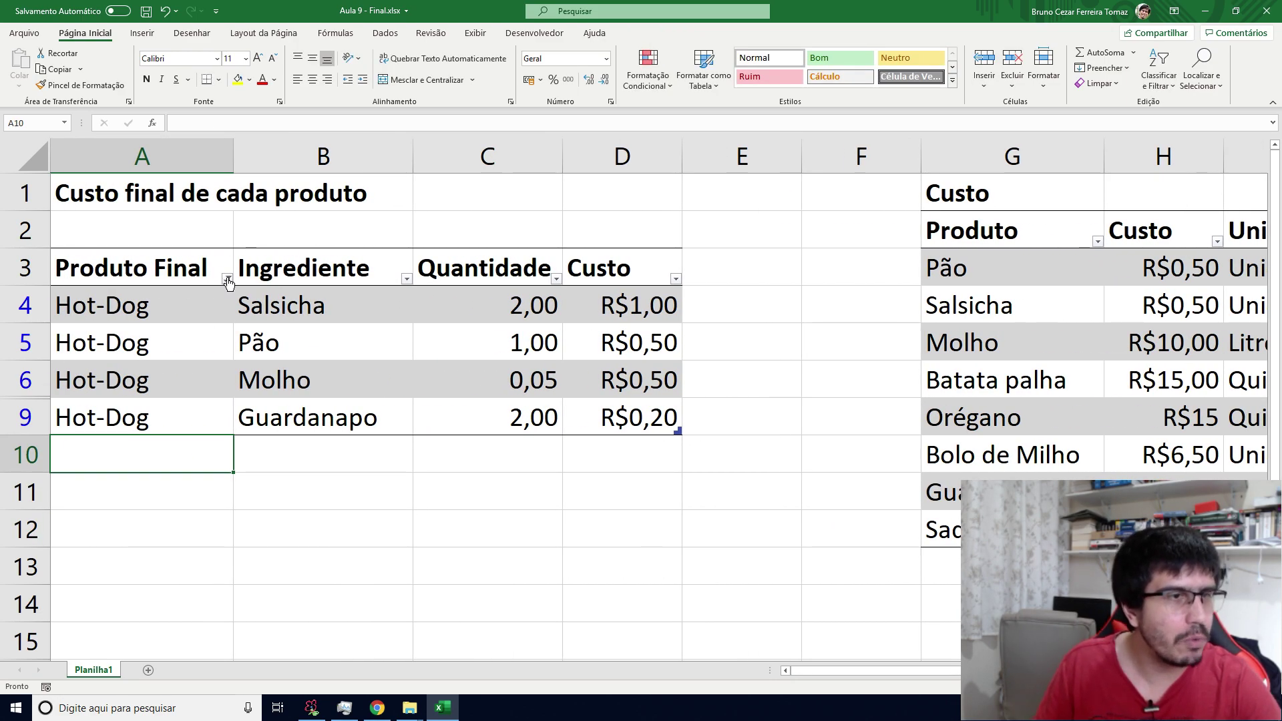
left_click(228, 279)
left_click(93, 432)
left_click(147, 541)
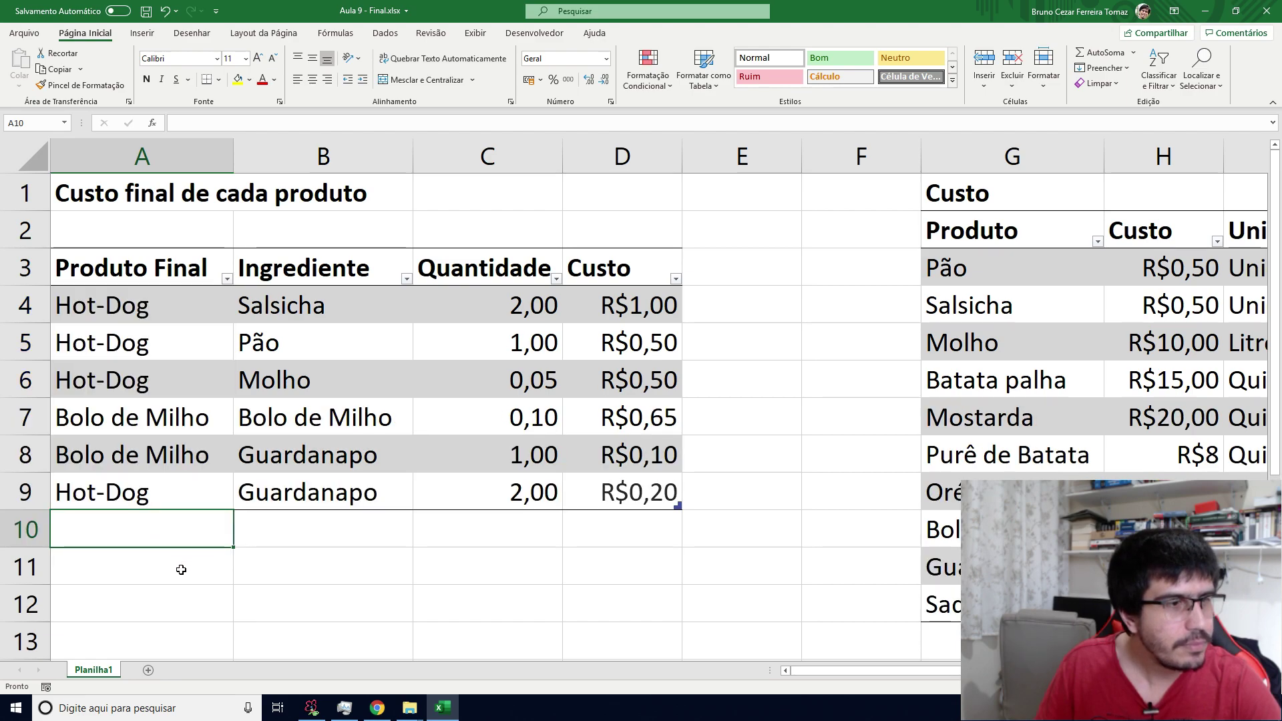
Add a Hot-Dog row in row 10 with the ingredient Saquinho de Papel and a quantity of 1.
type("Hot-Dog")
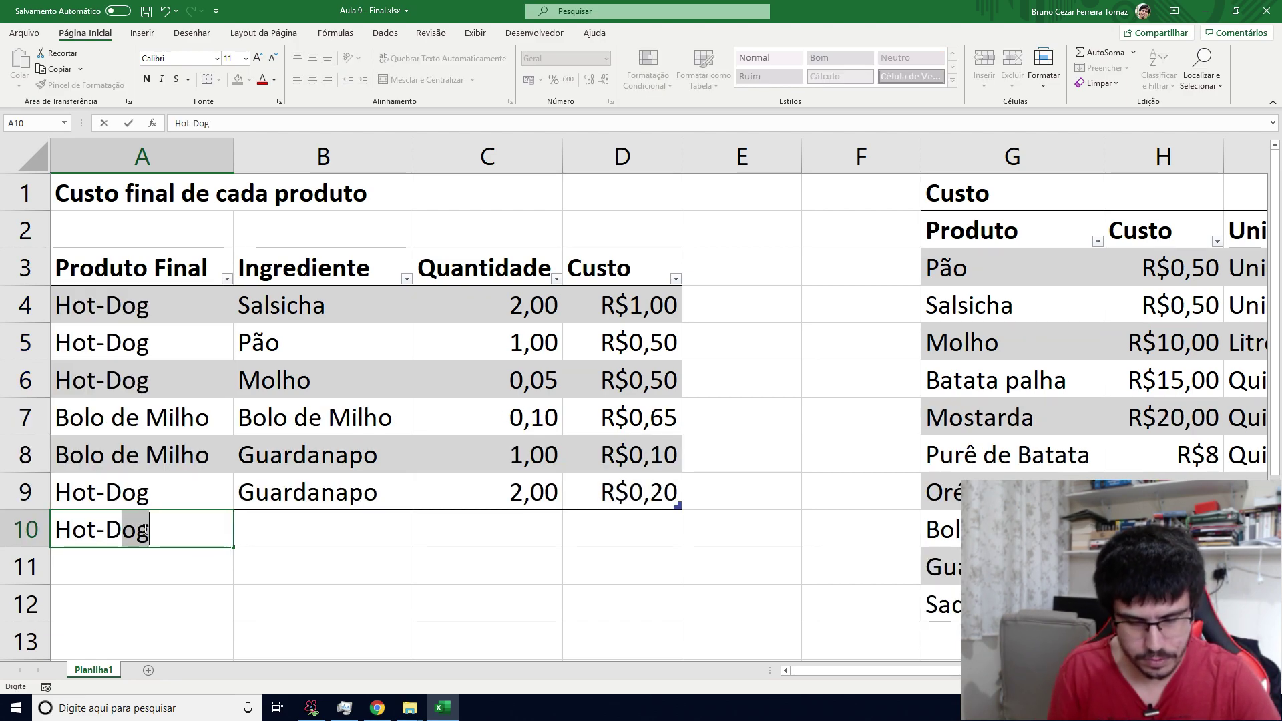
key("Tab")
type("Saquinho ")
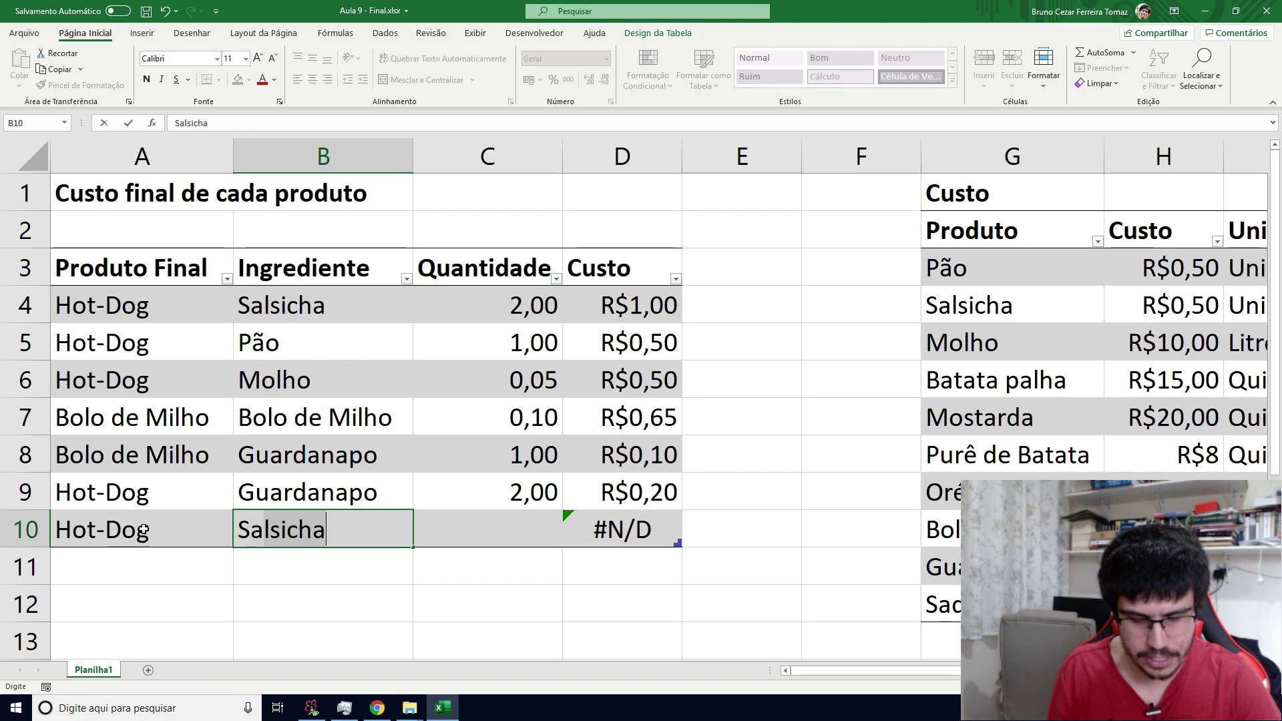
type("de Papel")
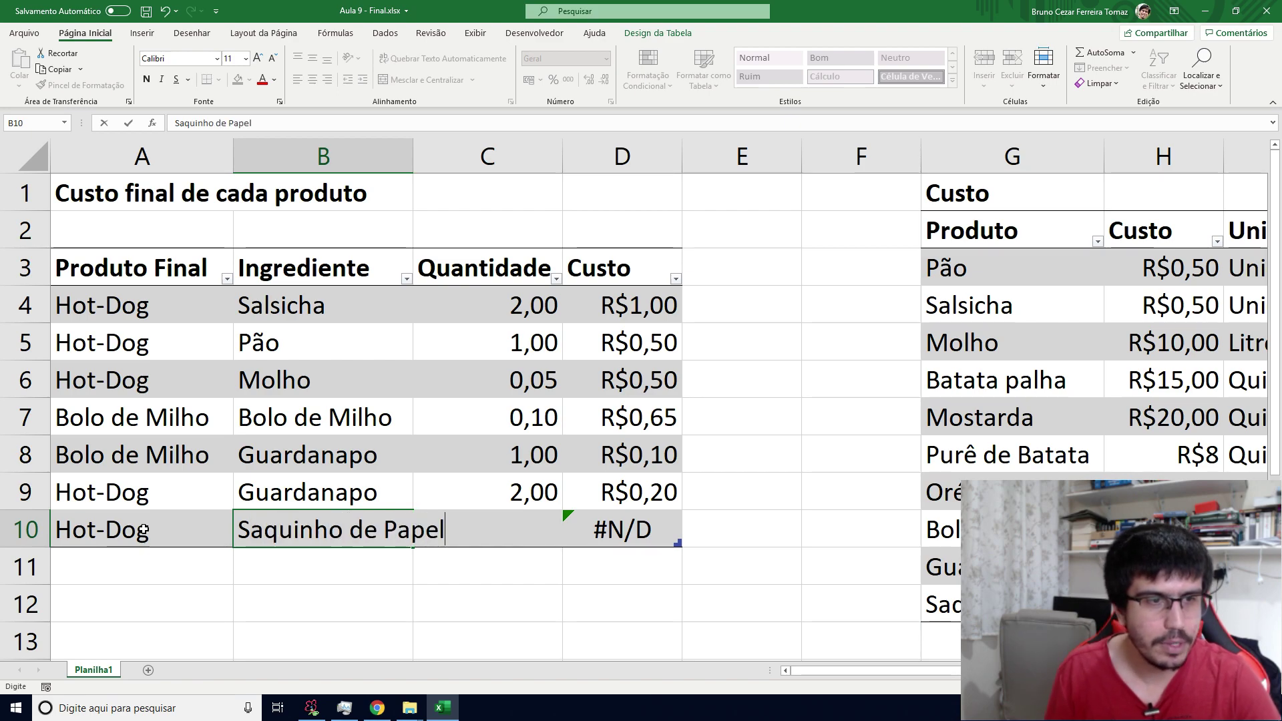
key("Tab")
type("1")
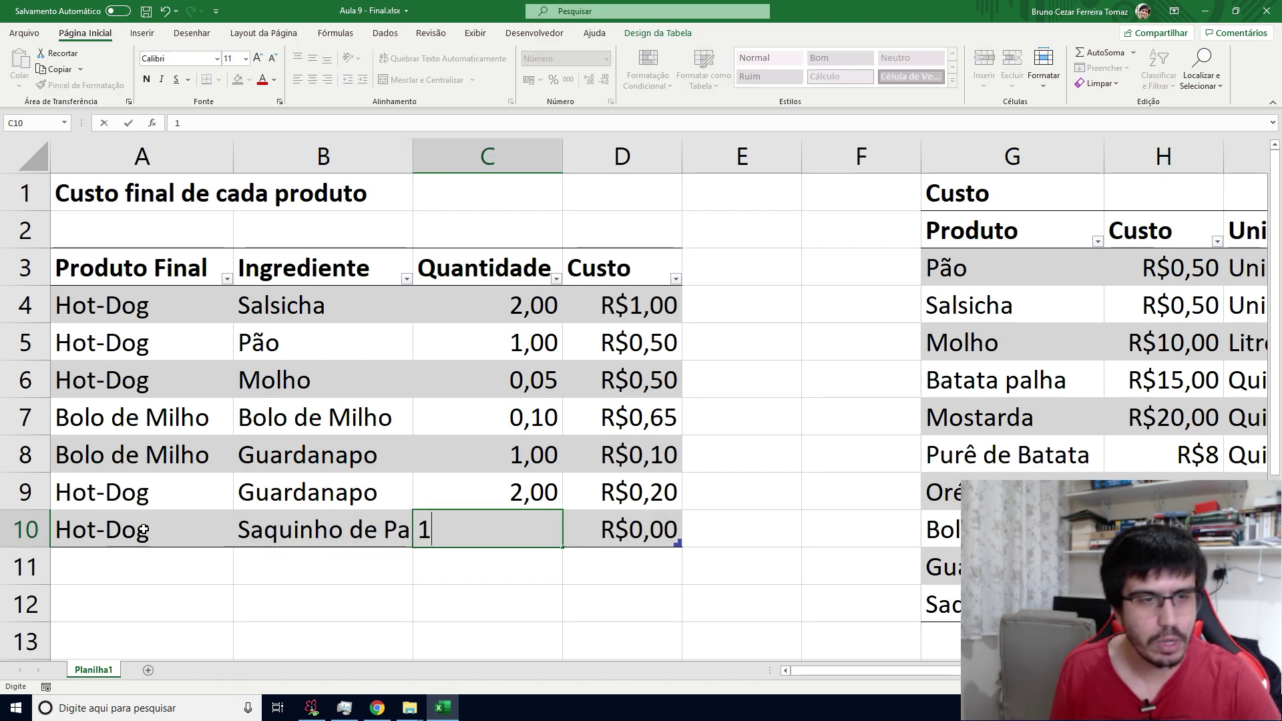
key("Tab")
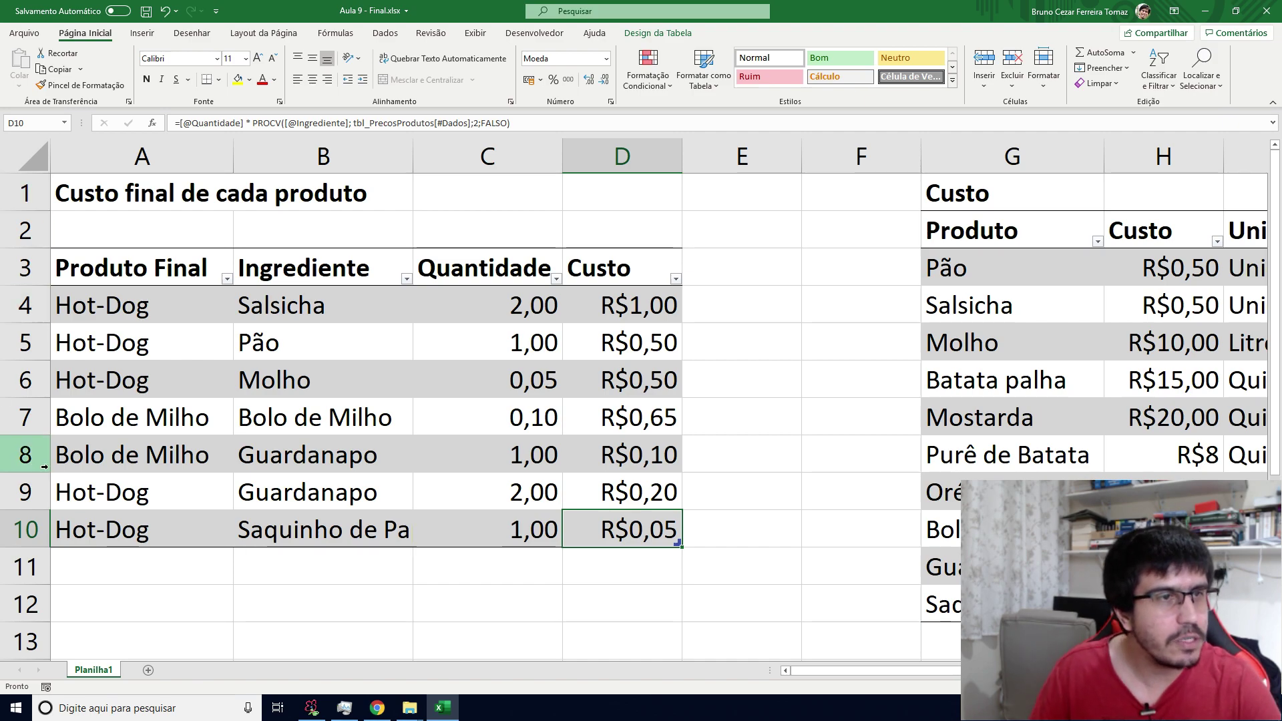
Add a total row to the final cost table and select the Custo total in D11.
left_click(404, 422)
left_click(638, 35)
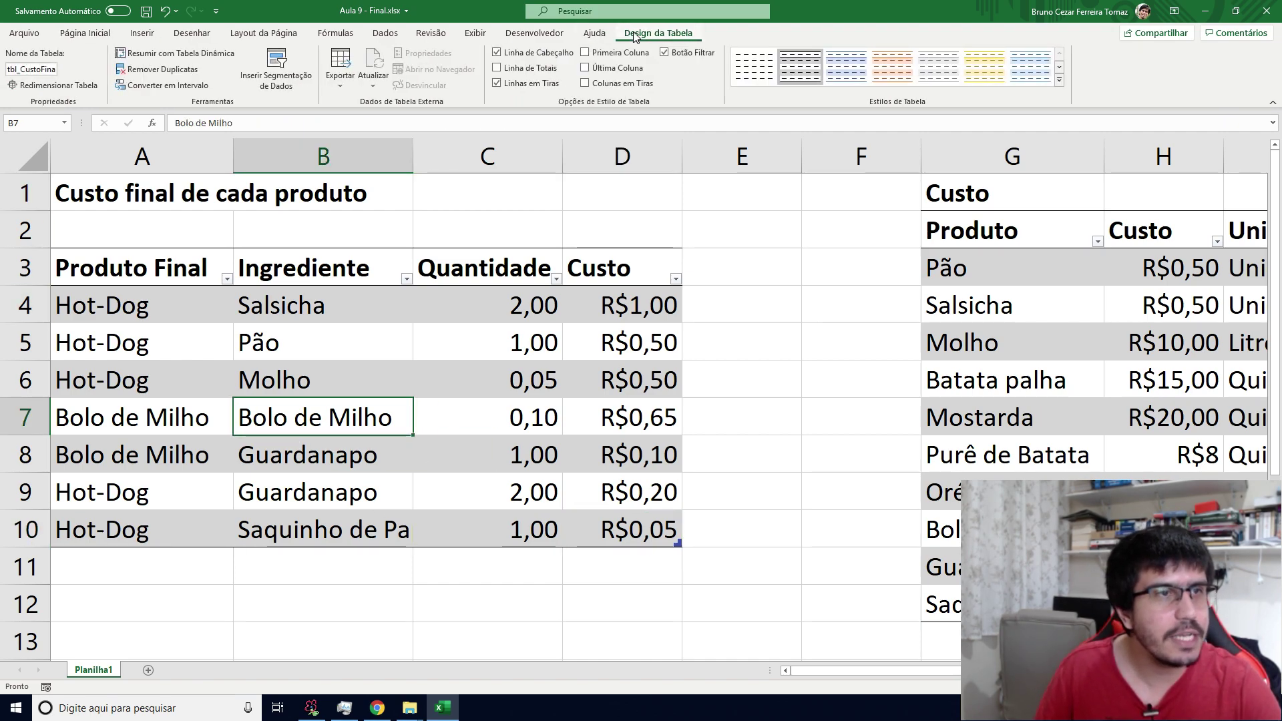
left_click(526, 67)
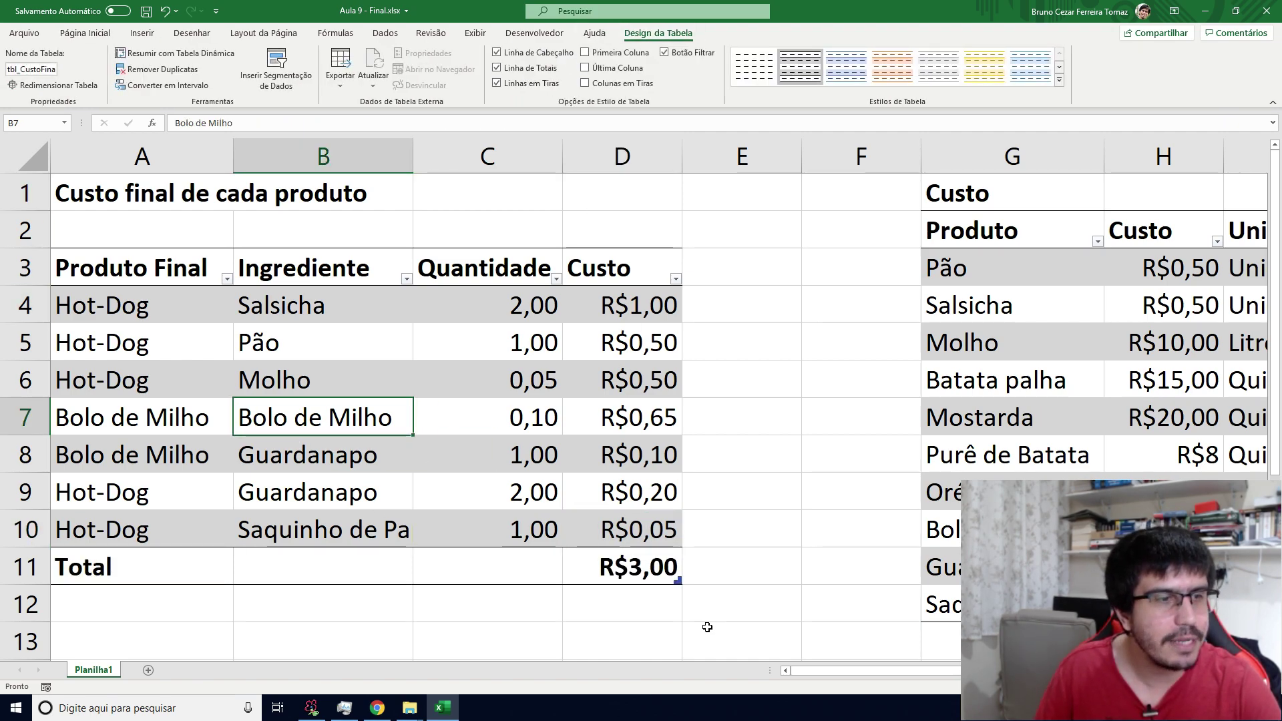
left_click(611, 574)
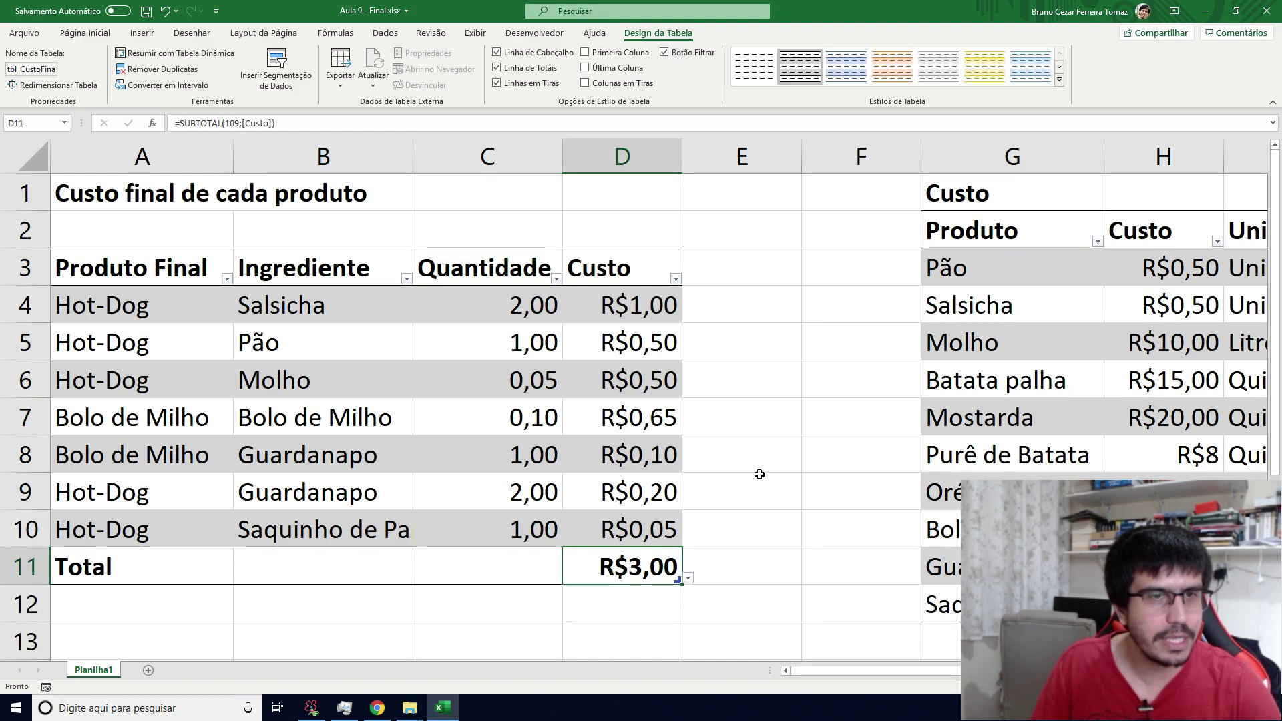
Filter the Produto Final column to show only the Hot-Dog rows.
left_click(227, 279)
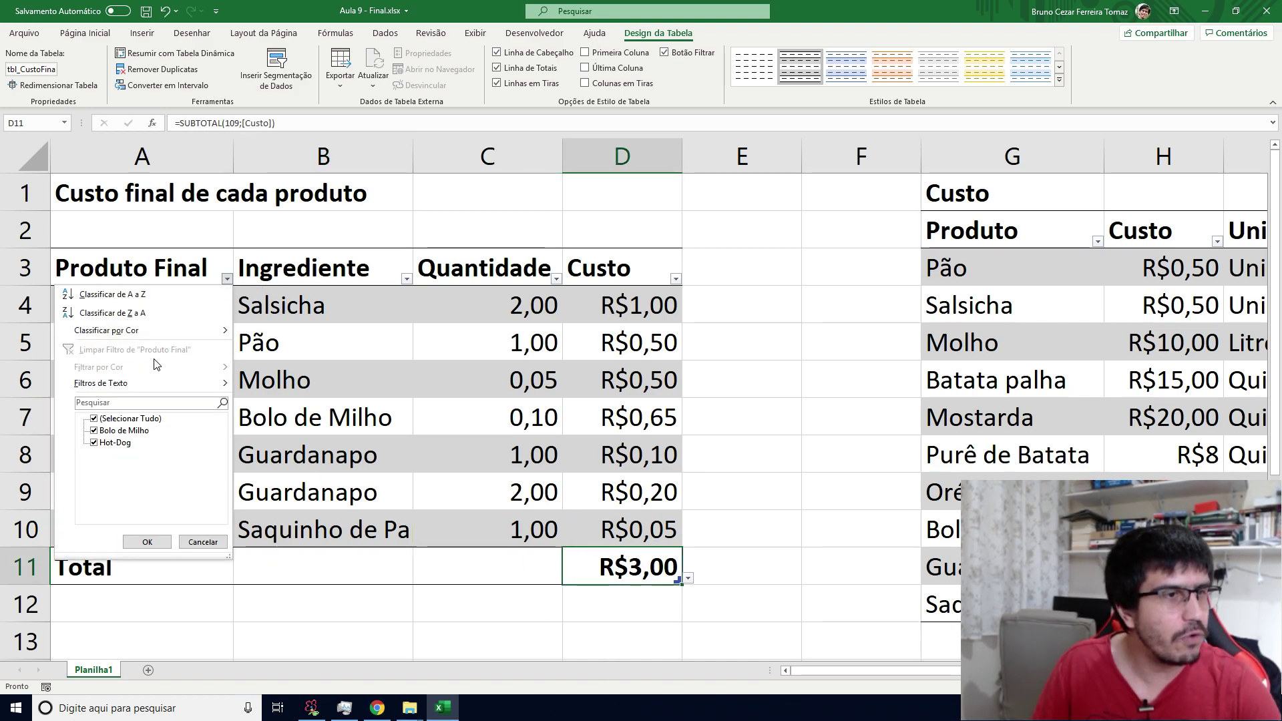
left_click(105, 432)
left_click(147, 542)
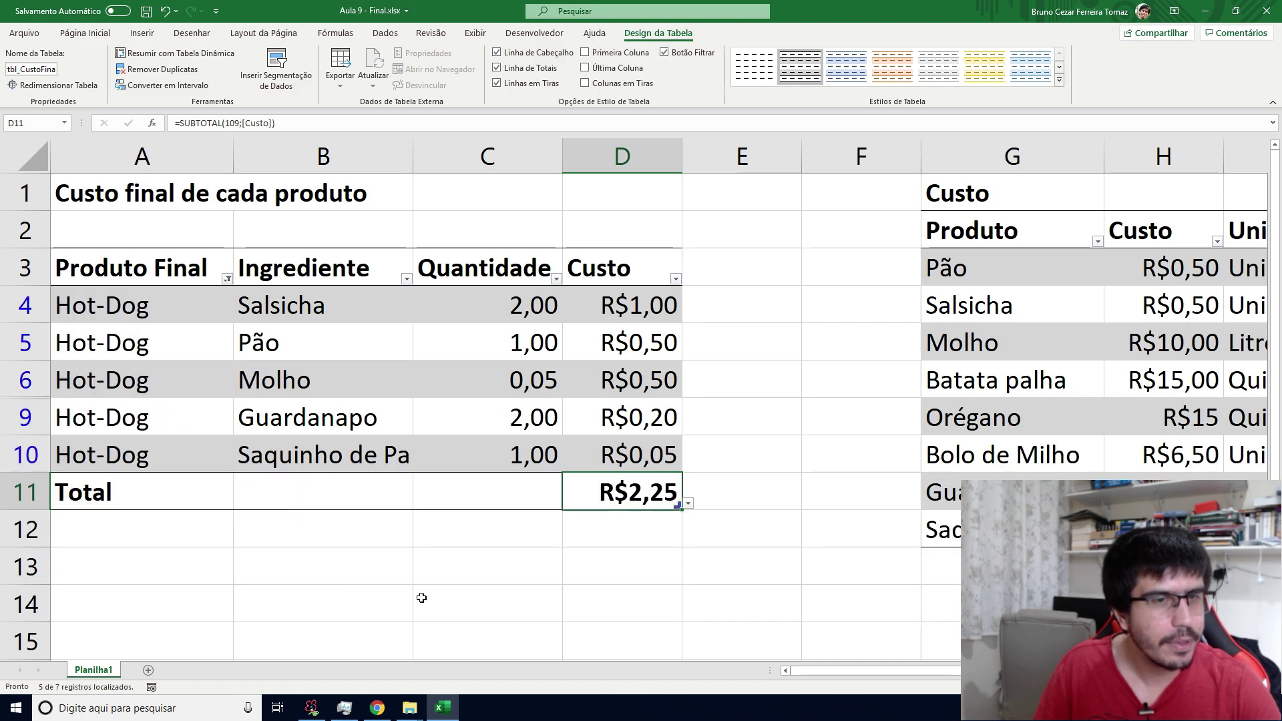
left_click(710, 506)
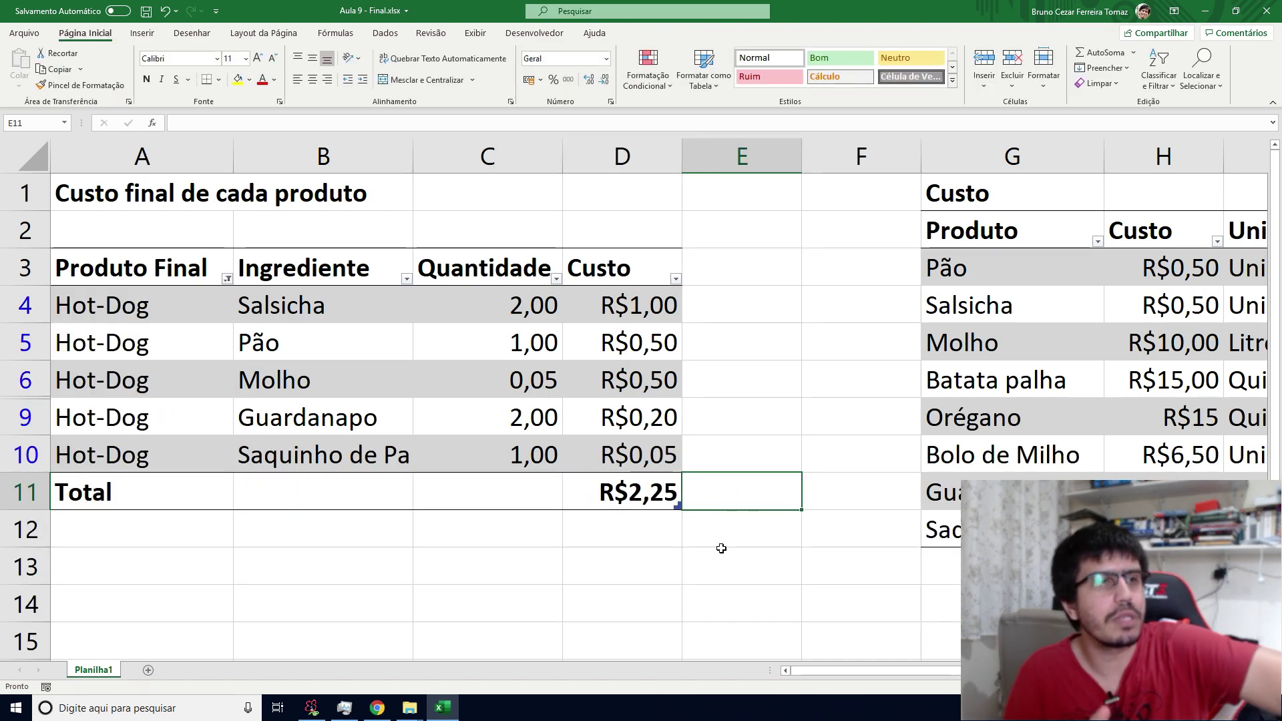